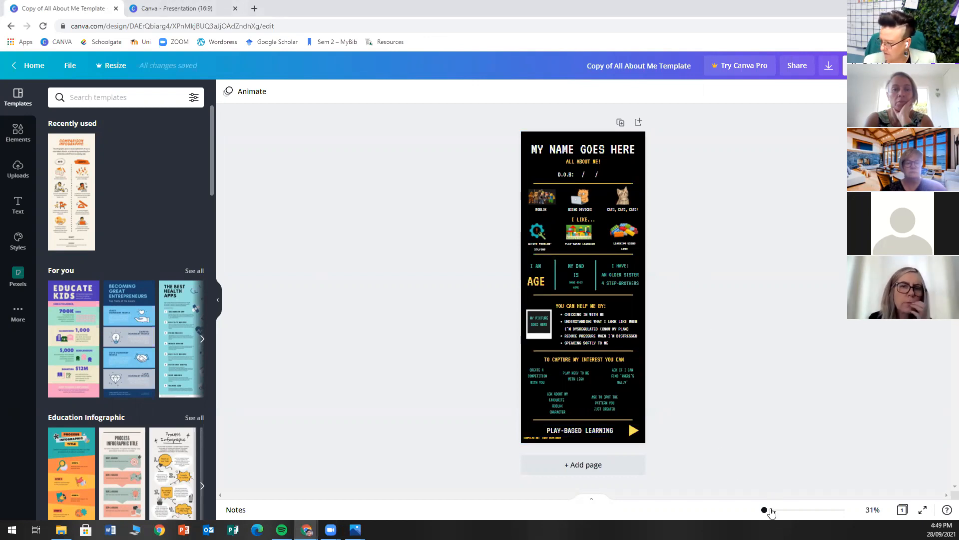
# Examine the All About Me infographic template at 50% zoom, from the name heading through the likes, family, support and interest sections.
pyautogui.moveTo(765, 511); pyautogui.dragTo(766, 511)
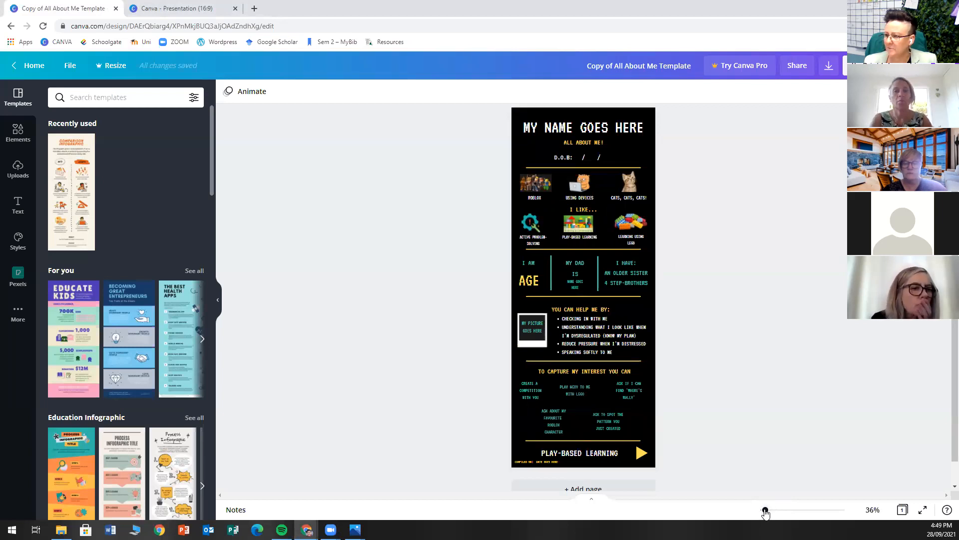
pyautogui.moveTo(765, 511); pyautogui.dragTo(767, 511)
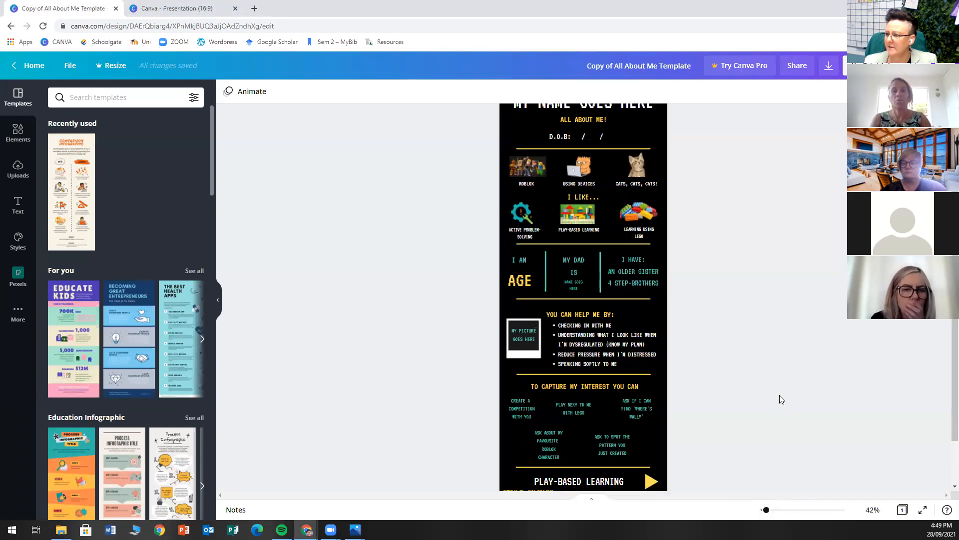
pyautogui.scroll(1, 780, 399)
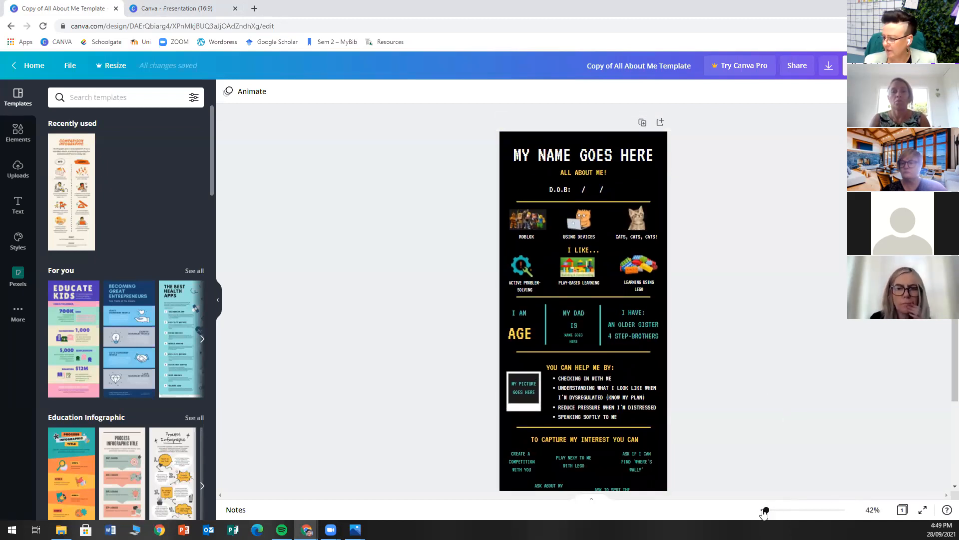
pyautogui.moveTo(764, 510); pyautogui.dragTo(769, 510)
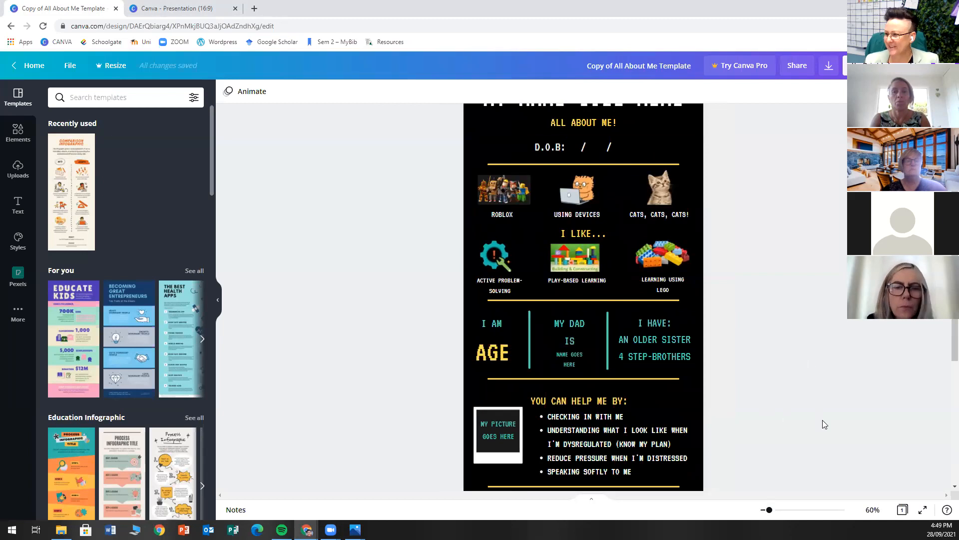
pyautogui.scroll(1, 822, 415)
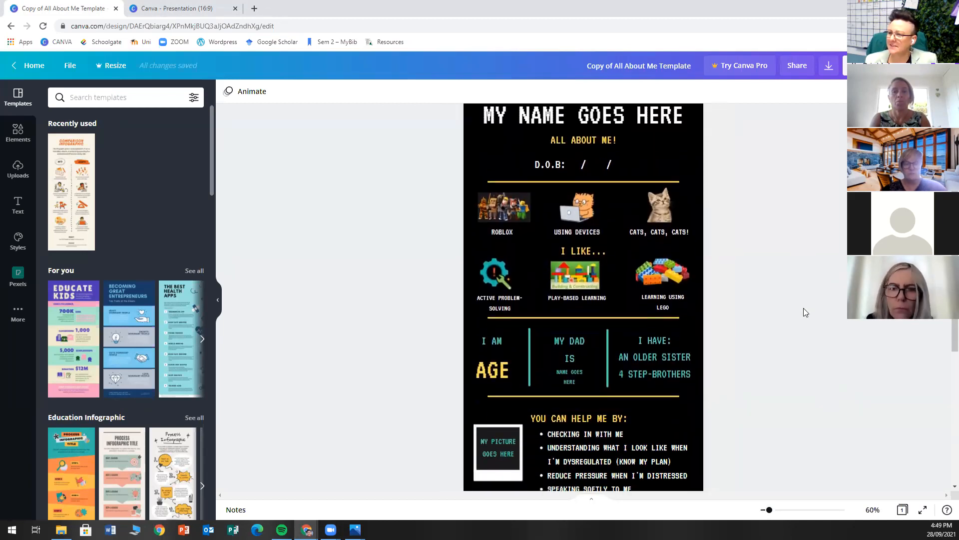
pyautogui.scroll(-1, 795, 257)
pyautogui.scroll(2, 791, 262)
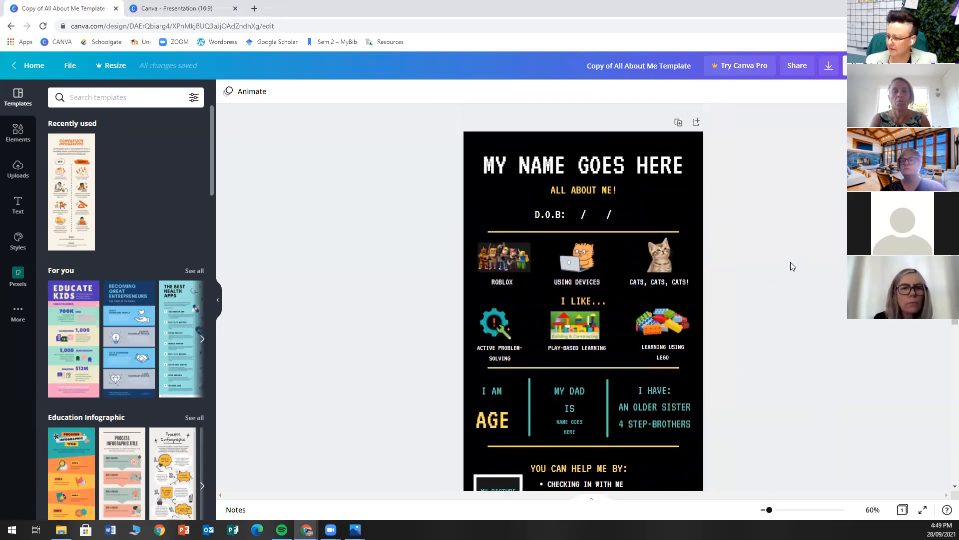
pyautogui.scroll(-1, 799, 319)
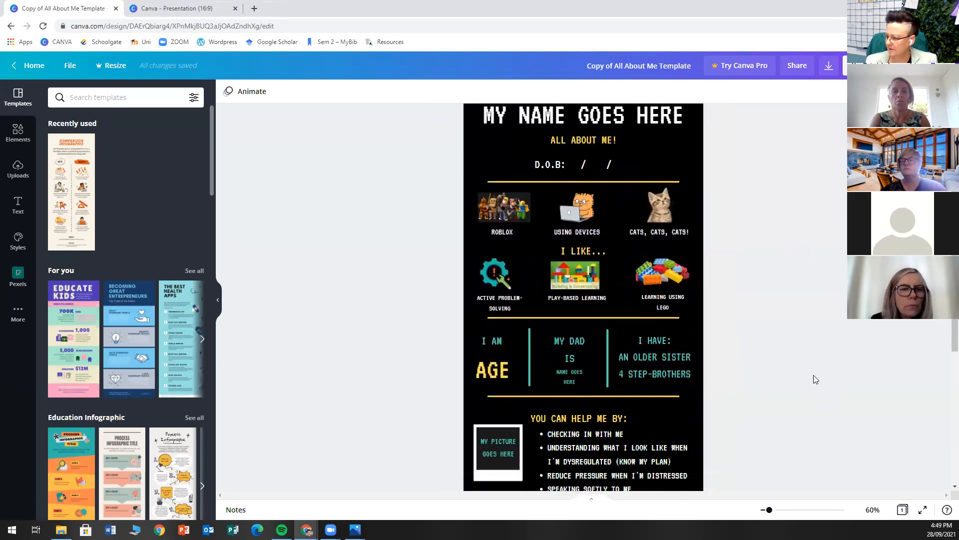
pyautogui.click(871, 515)
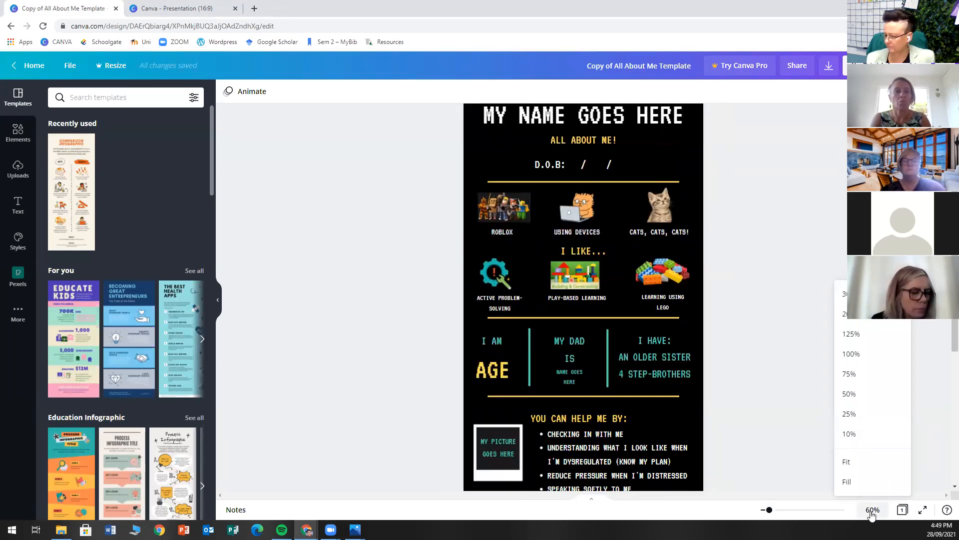
pyautogui.click(860, 397)
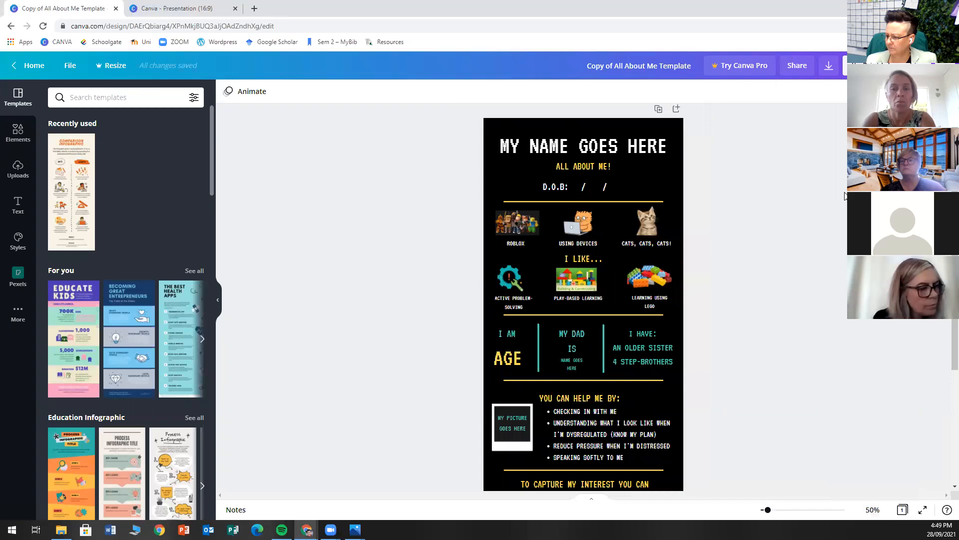
pyautogui.scroll(-4, 758, 230)
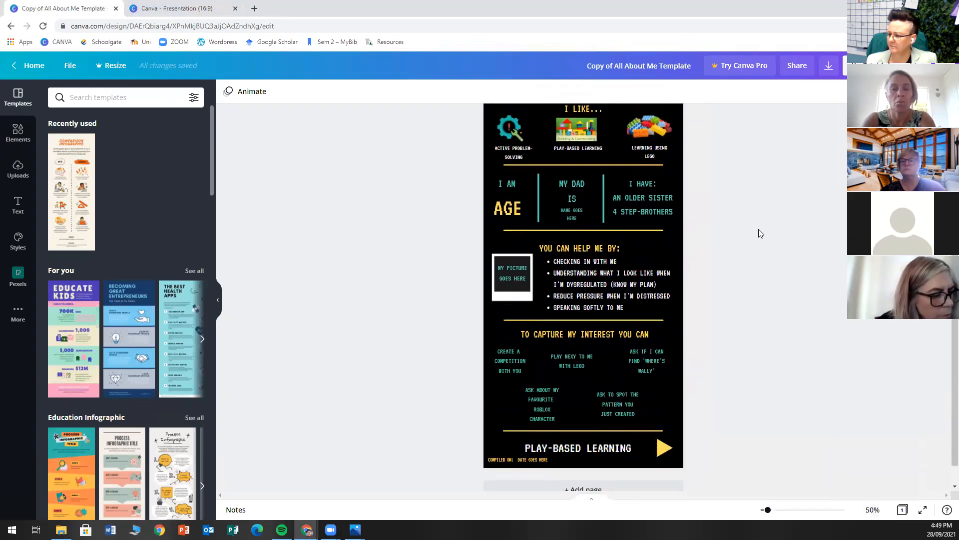
pyautogui.scroll(3, 758, 230)
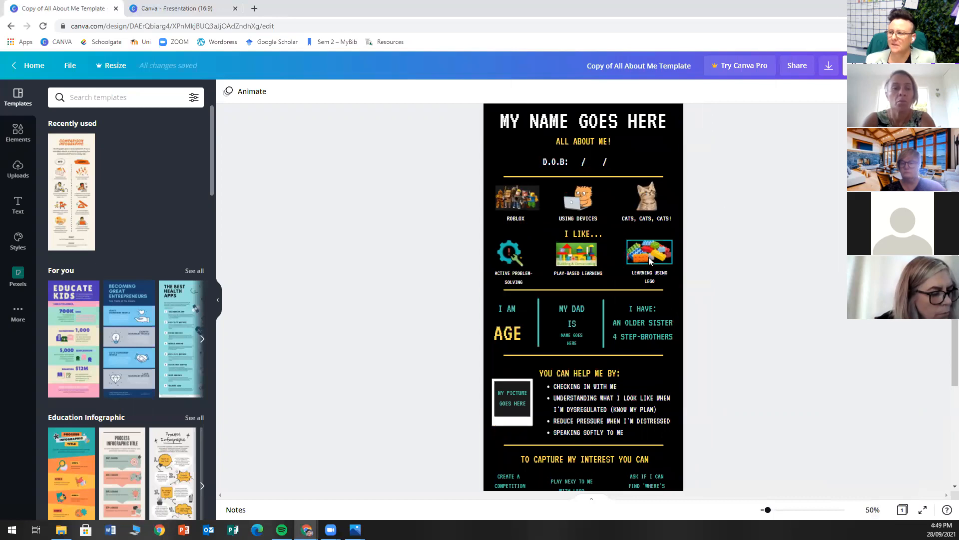
pyautogui.scroll(1, 430, 230)
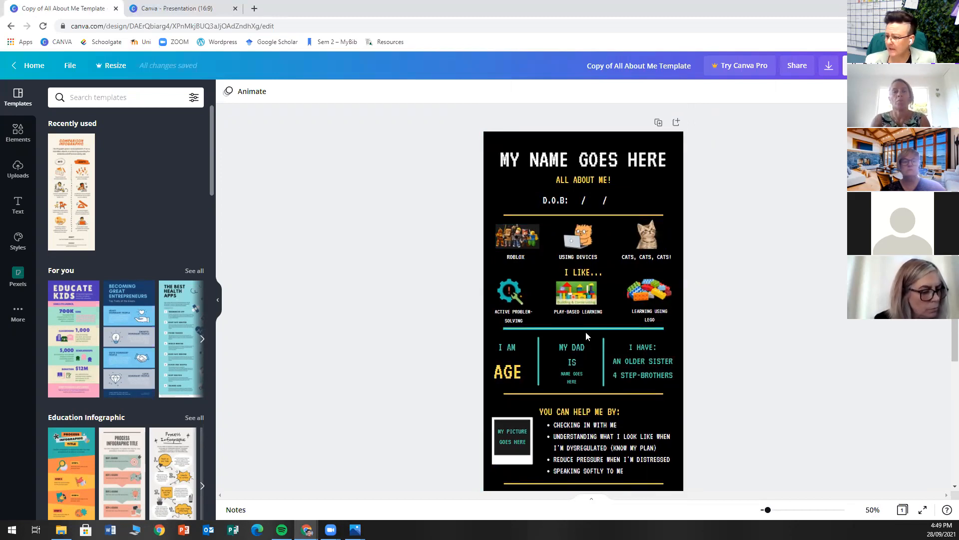
pyautogui.scroll(-2, 725, 355)
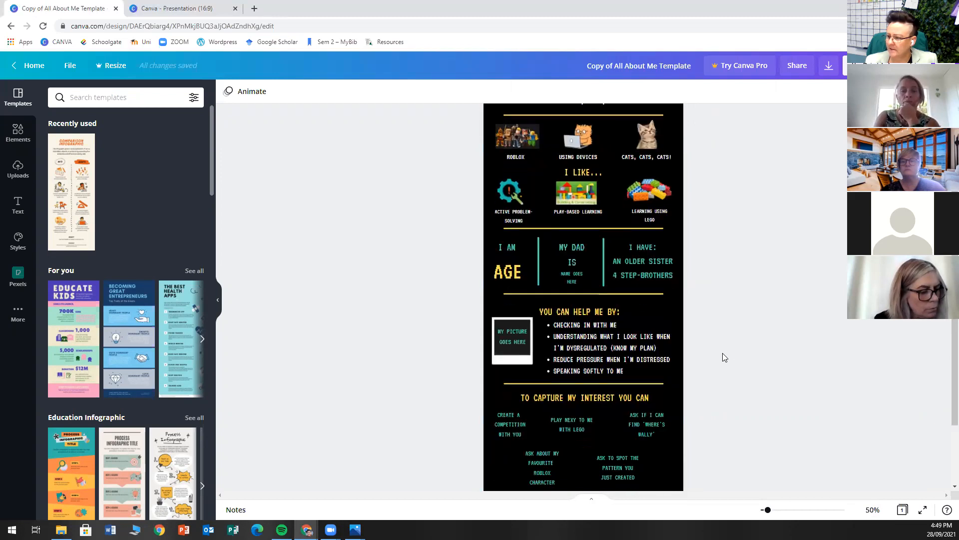
pyautogui.scroll(-1, 722, 353)
pyautogui.scroll(3, 720, 353)
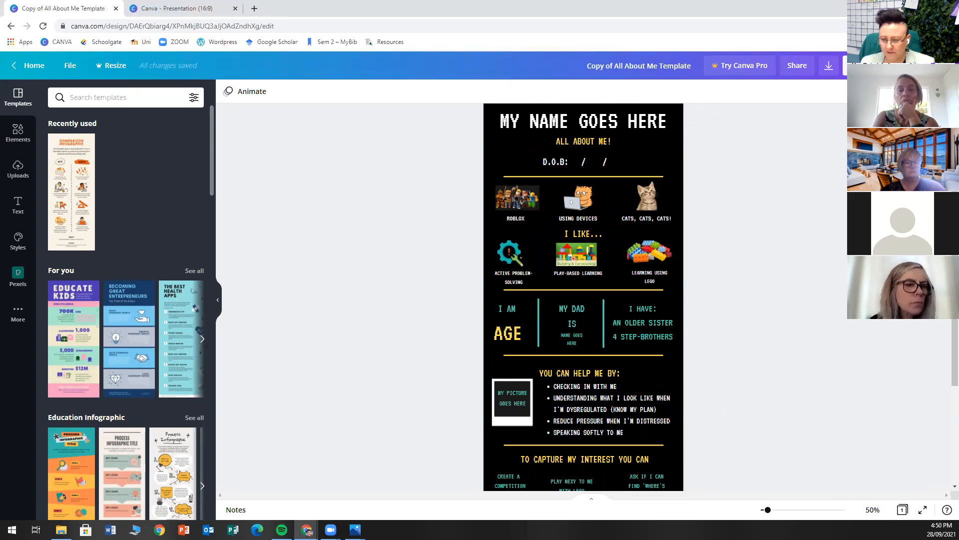
# Try to replace the "MY NAME GOES HERE" heading with the person's name, and dismiss the saving error dialog.
pyautogui.scroll(1, 736, 201)
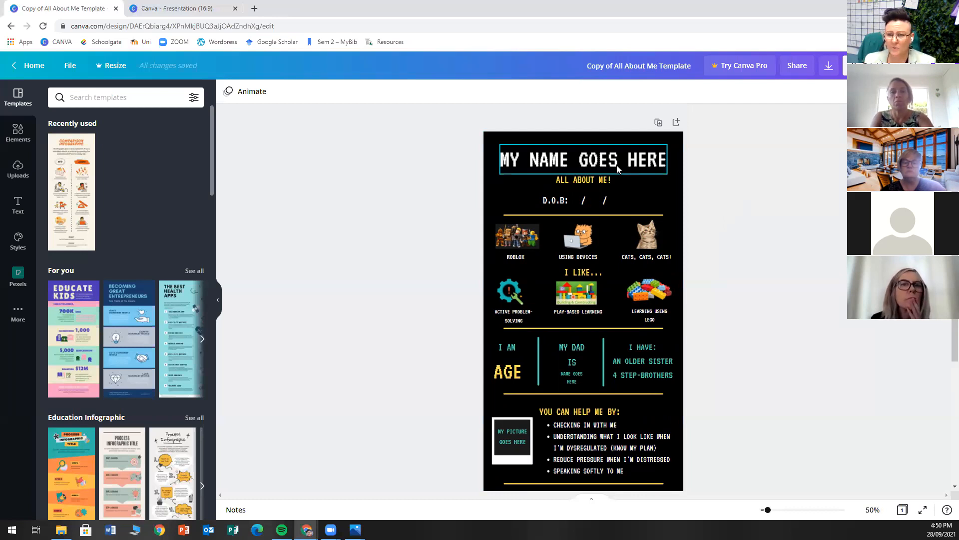
pyautogui.click(589, 163)
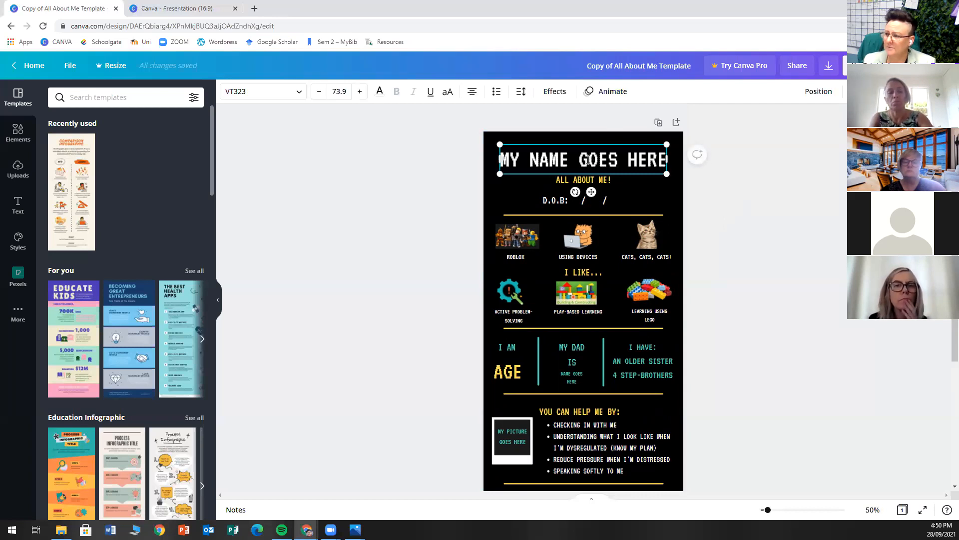
pyautogui.tripleClick(588, 160)
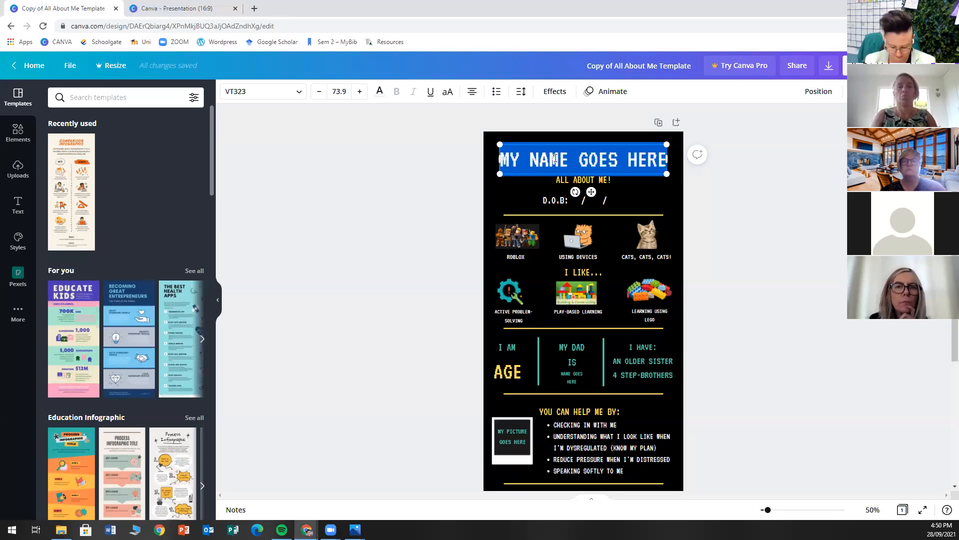
pyautogui.write('N Grant')
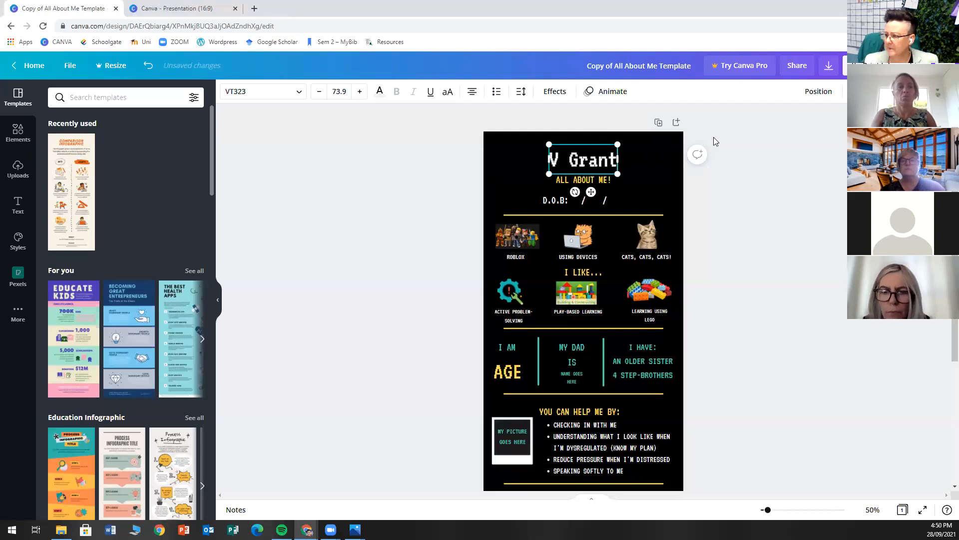
pyautogui.click(668, 176)
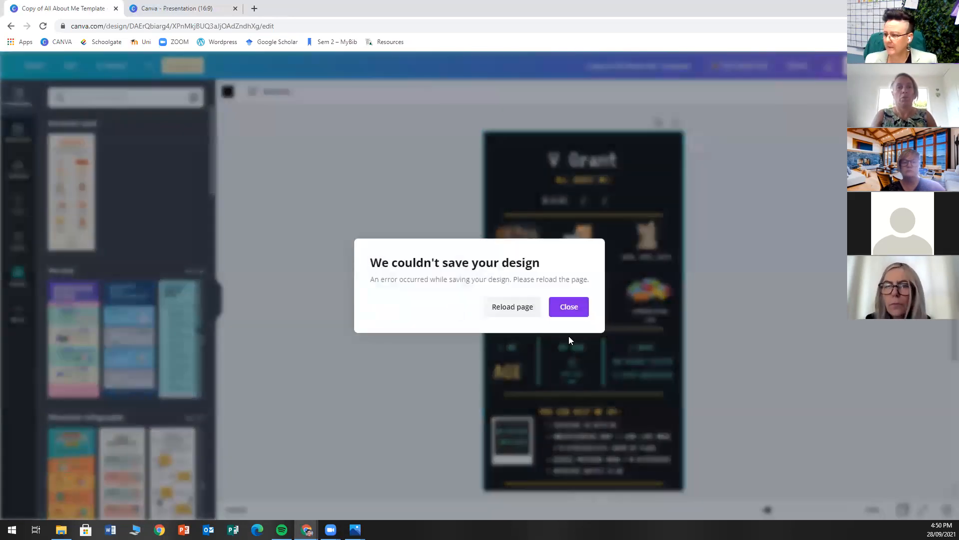
pyautogui.click(569, 306)
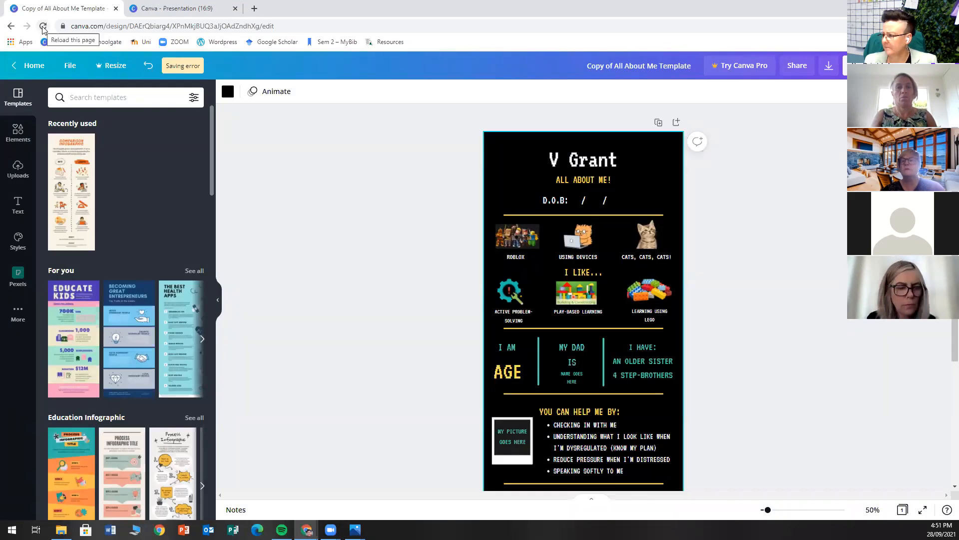
pyautogui.click(364, 173)
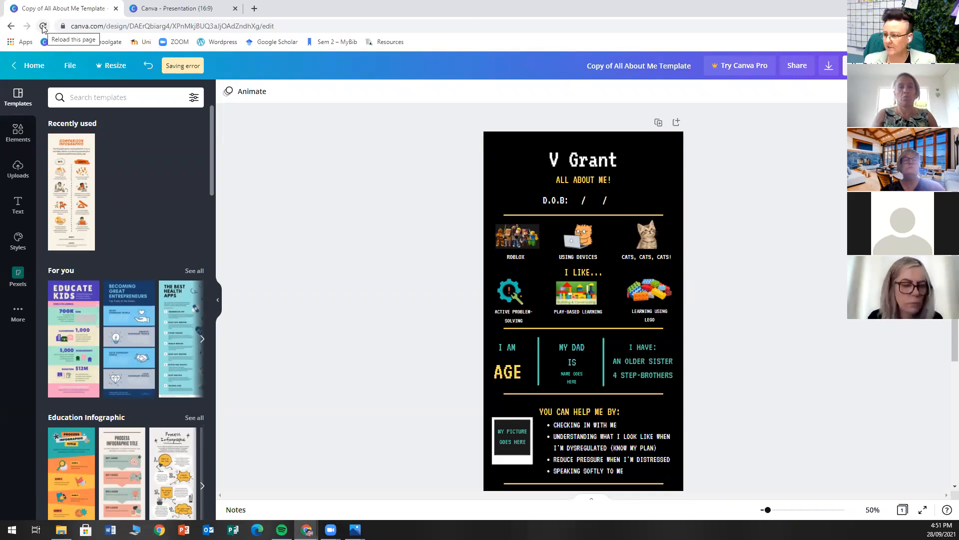
# Try to replace the "AGE" placeholder under "I AM" with 7.
pyautogui.scroll(-2, 432, 356)
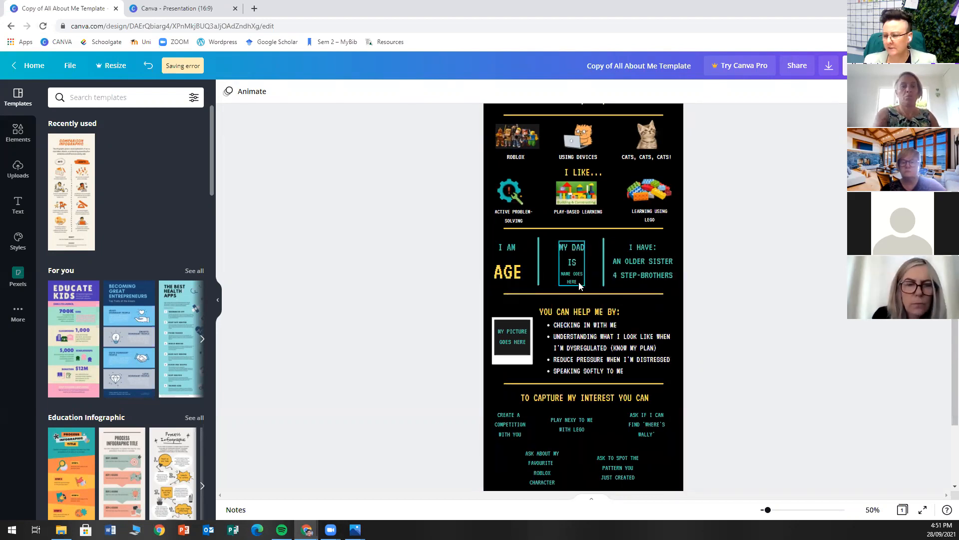
pyautogui.click(514, 274)
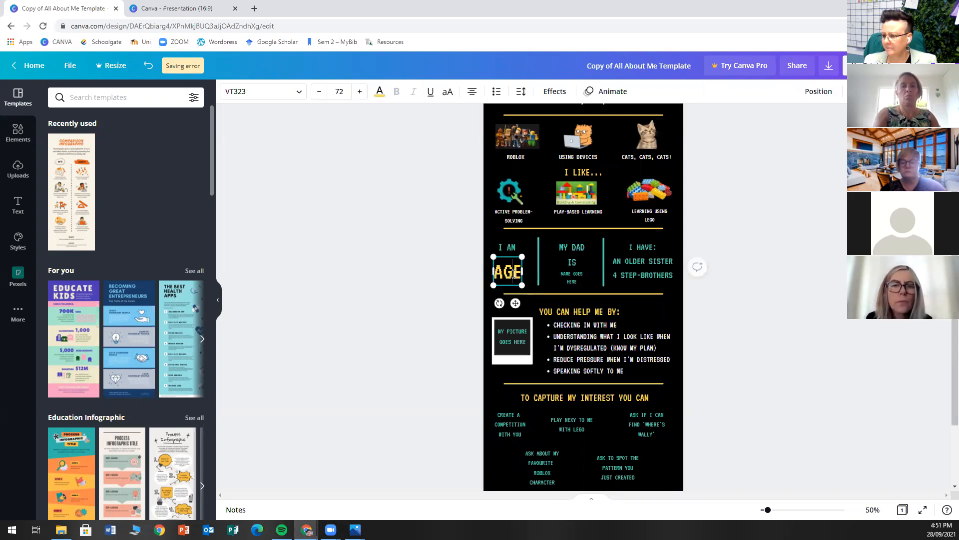
pyautogui.doubleClick(514, 273)
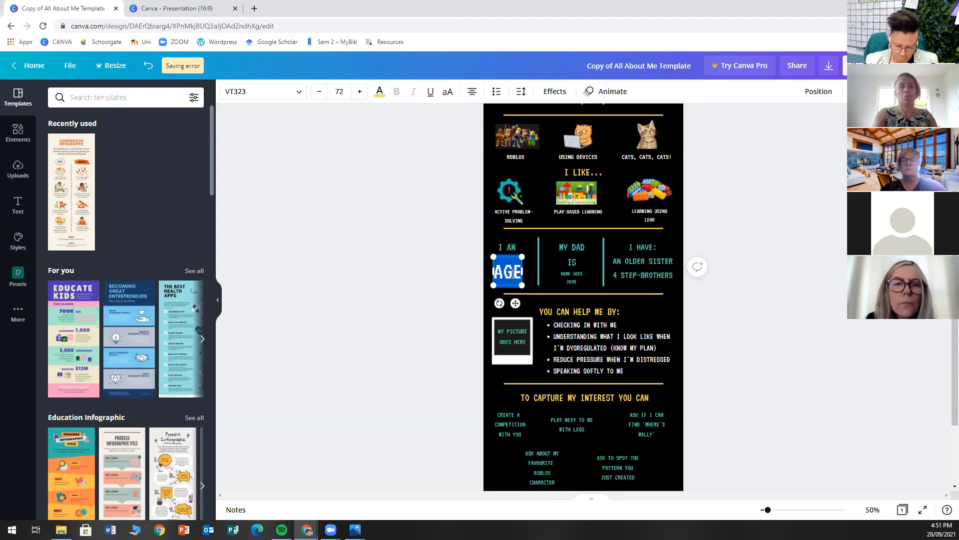
pyautogui.write('7')
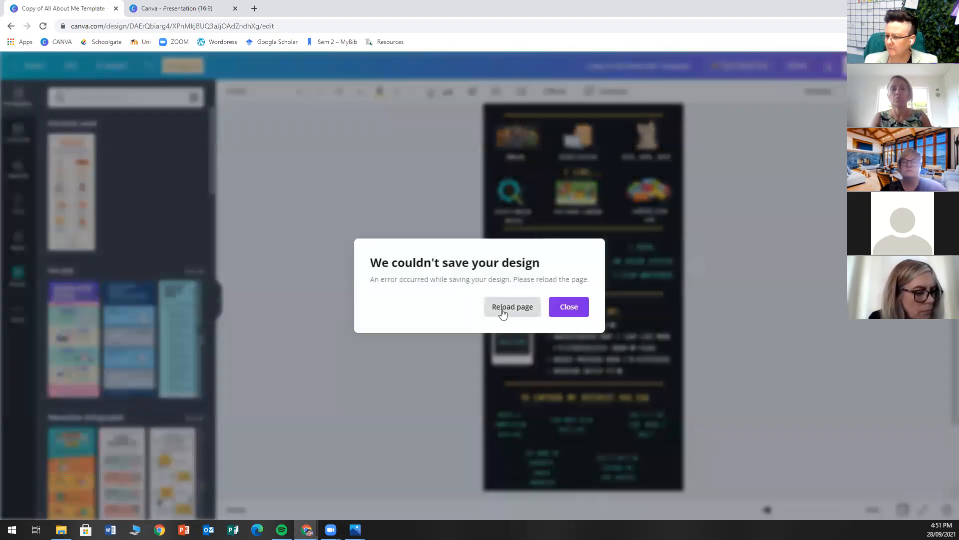
# Reload the design page and replace the "MY NAME GOES HERE" heading with the person's name.
pyautogui.click(500, 306)
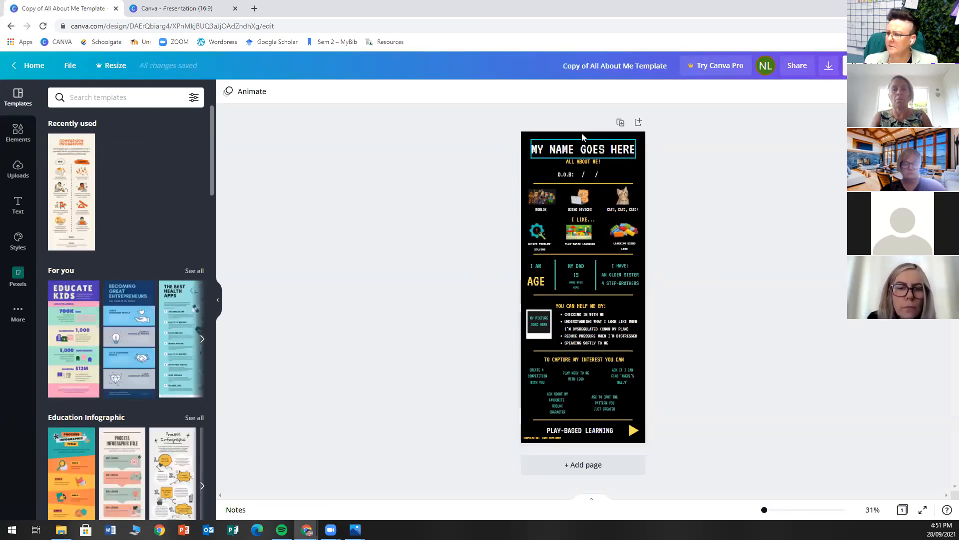
pyautogui.doubleClick(589, 150)
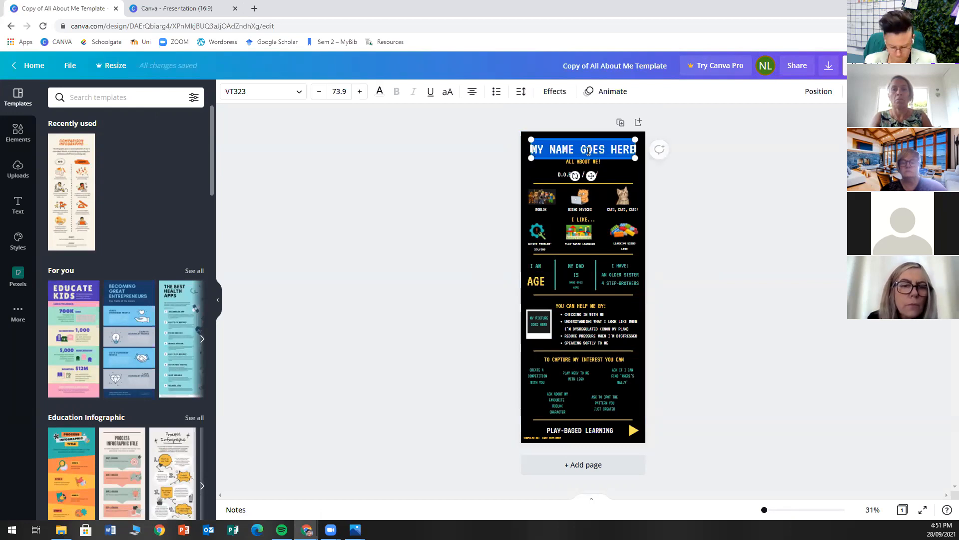
pyautogui.press('BackSpace')
pyautogui.write('N Grant')
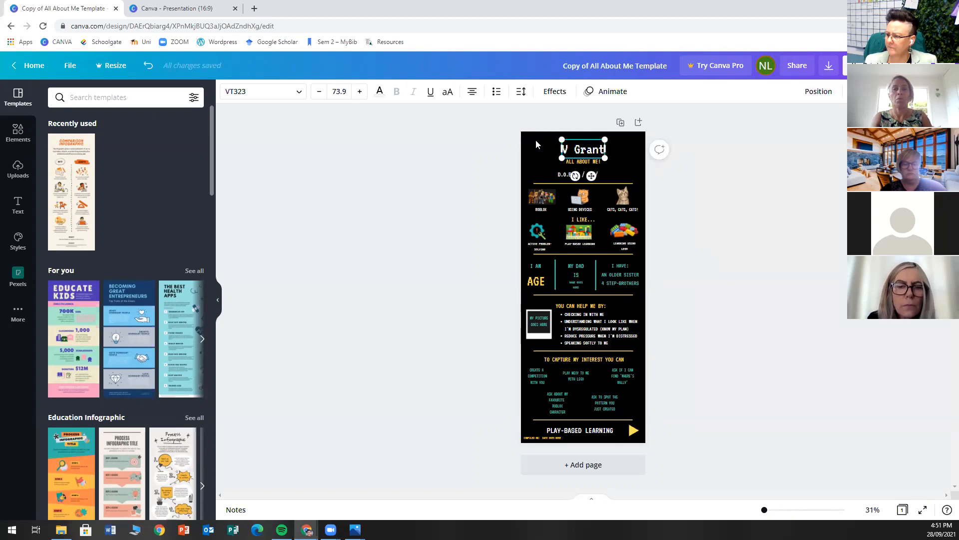
pyautogui.click(535, 142)
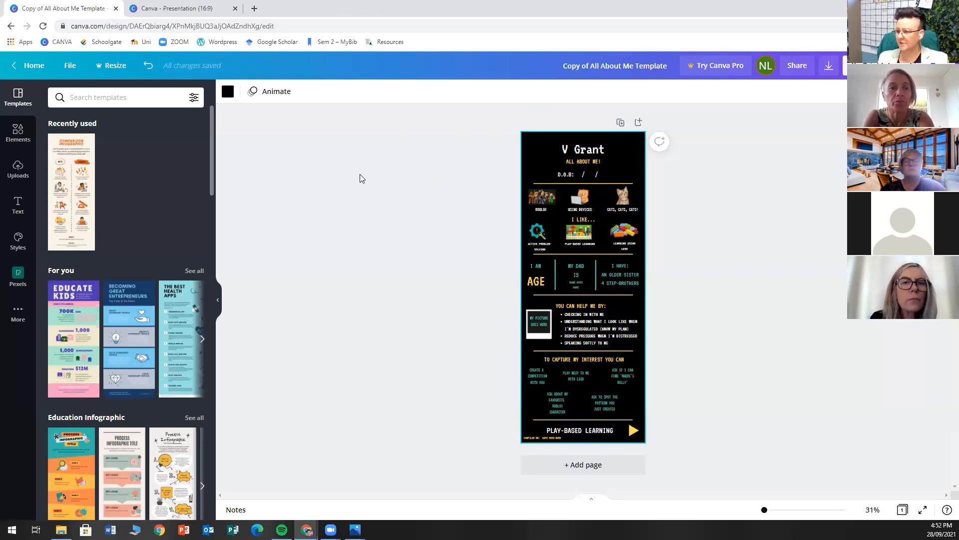
# Try resizing and deleting the D.O.B. text box under the ALL ABOUT ME! heading, and undo both changes.
pyautogui.click(873, 509)
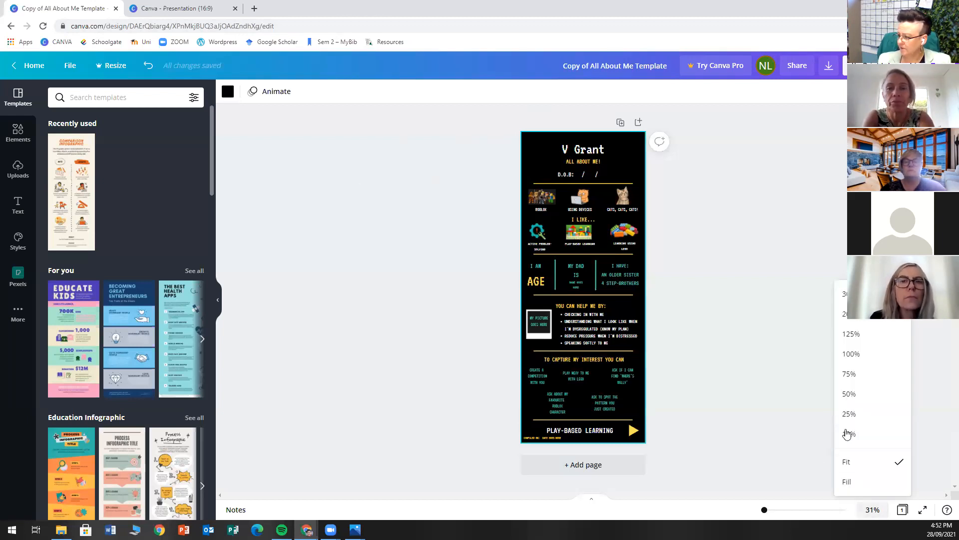
pyautogui.click(849, 394)
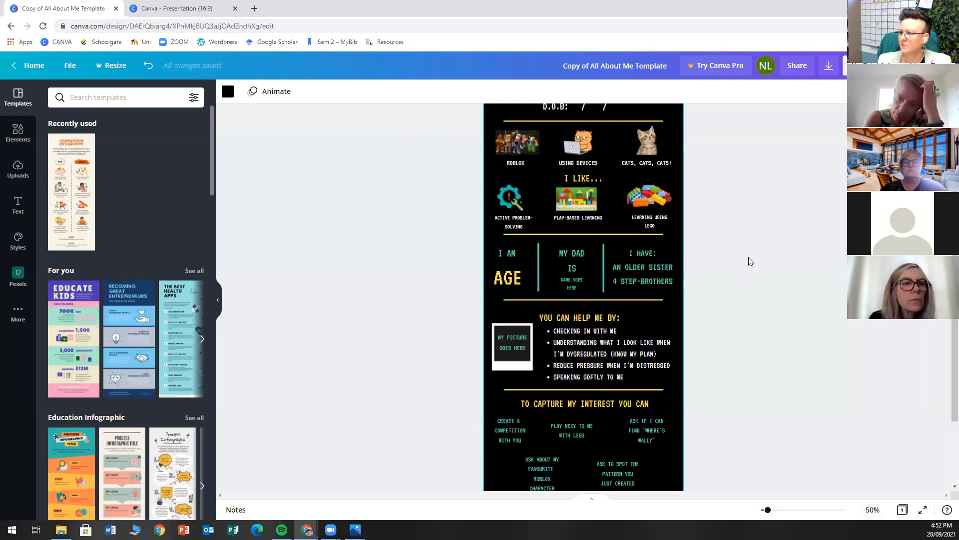
pyautogui.scroll(2, 749, 257)
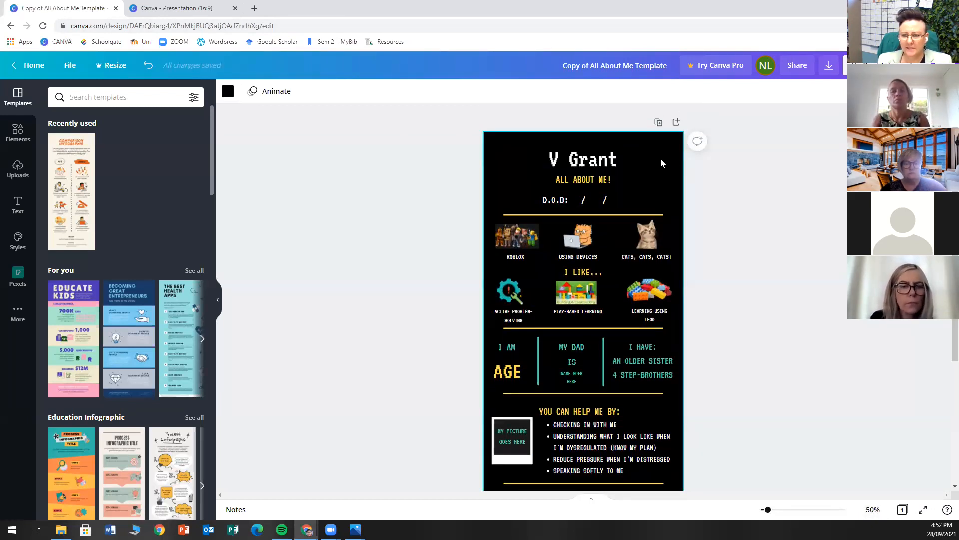
pyautogui.click(729, 180)
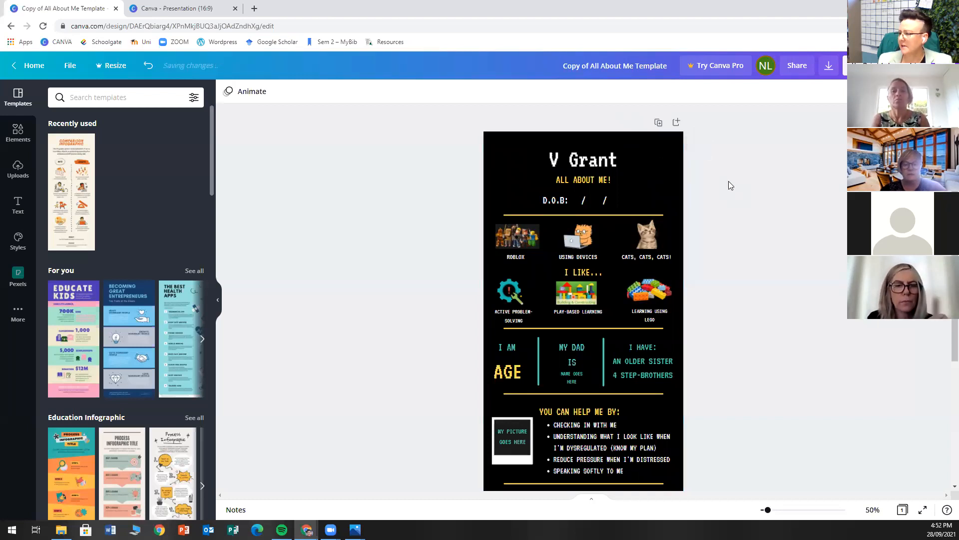
pyautogui.click(556, 201)
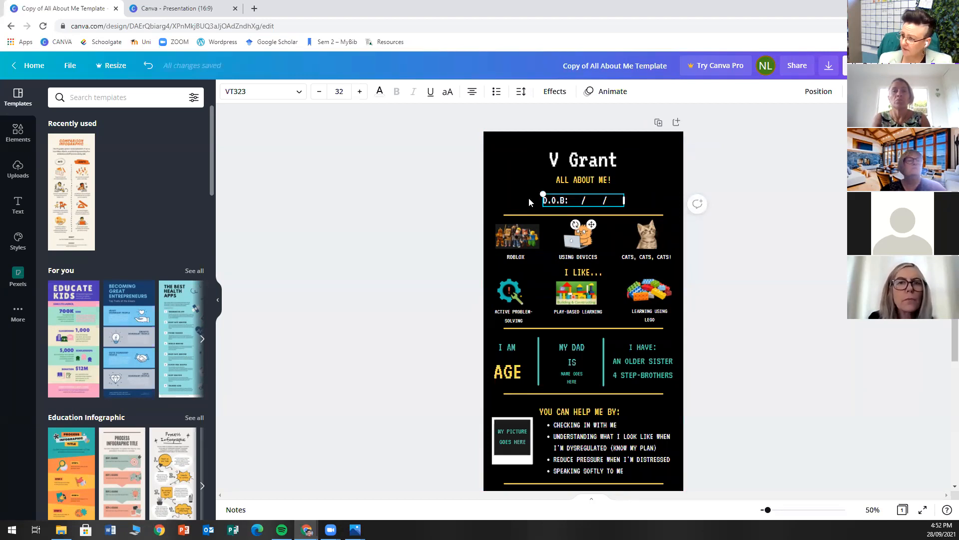
pyautogui.click(529, 205)
pyautogui.click(552, 204)
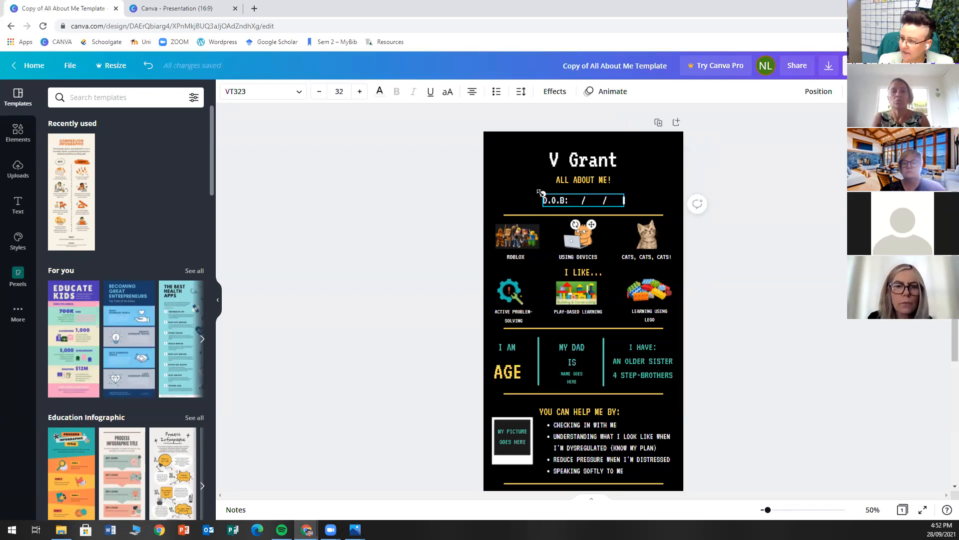
pyautogui.moveTo(538, 190)
pyautogui.mouseDown()
pyautogui.moveTo(522, 193)
pyautogui.moveTo(511, 171)
pyautogui.moveTo(512, 183)
pyautogui.moveTo(543, 188)
pyautogui.mouseUp()
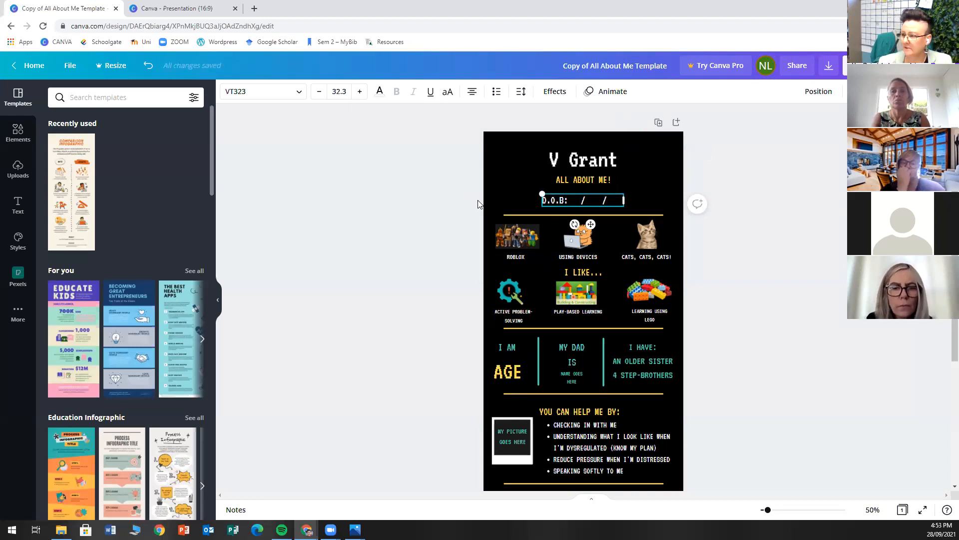
pyautogui.press('Delete')
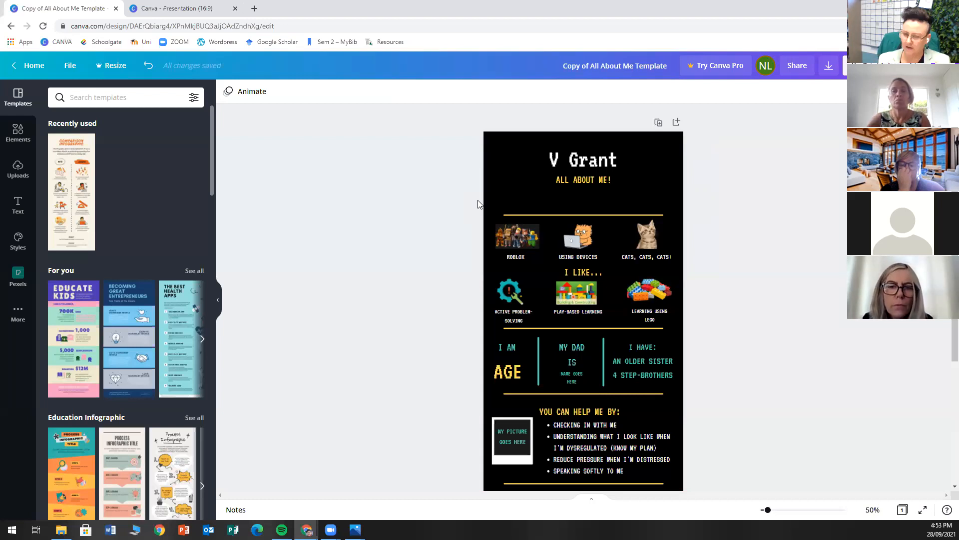
pyautogui.hotkey('ctrl', 'z')
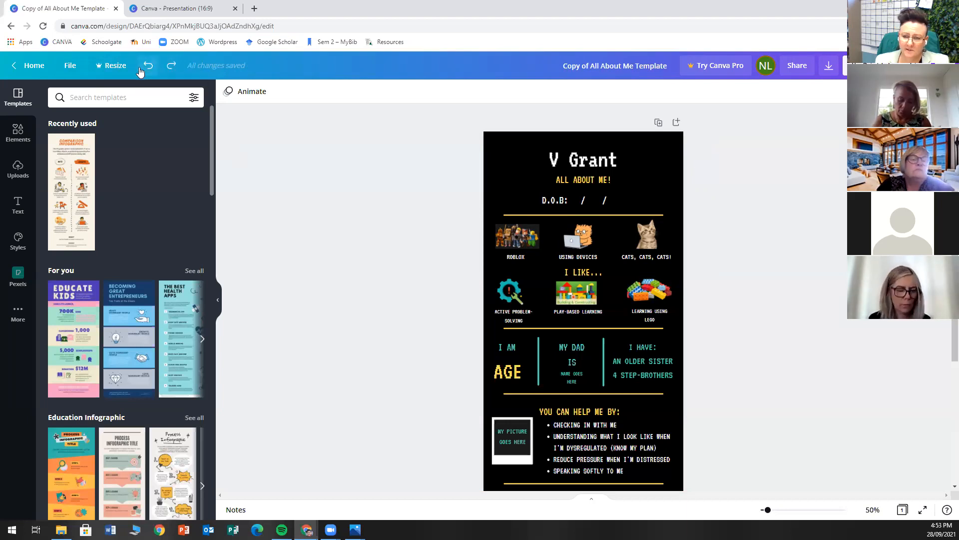
pyautogui.click(149, 69)
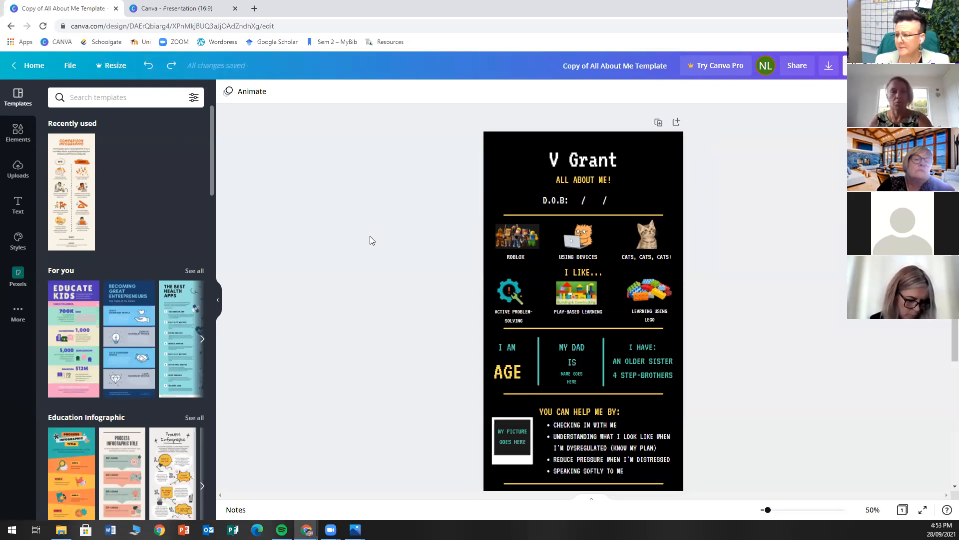
# Lock the yellow divider line directly below the D.O.B. text so it cannot be moved.
pyautogui.click(663, 188)
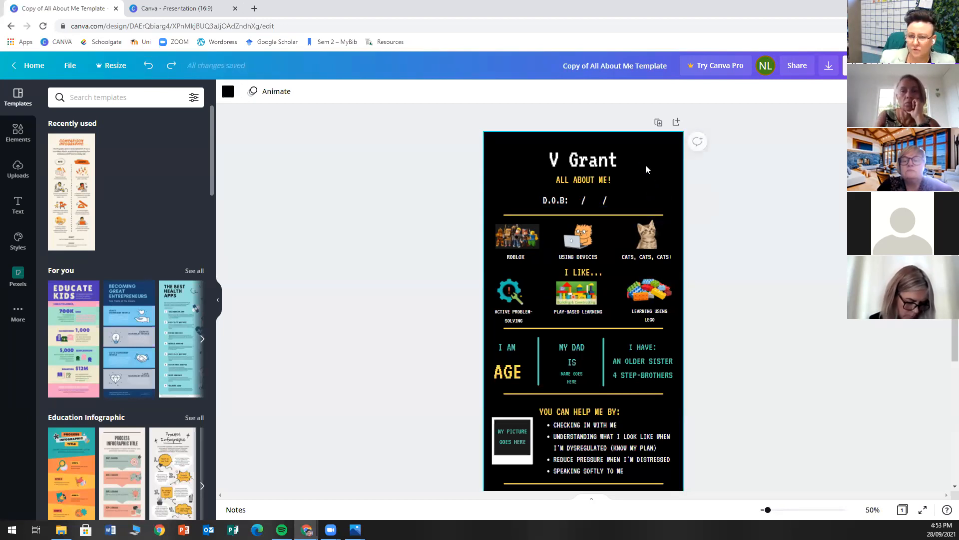
pyautogui.click(619, 215)
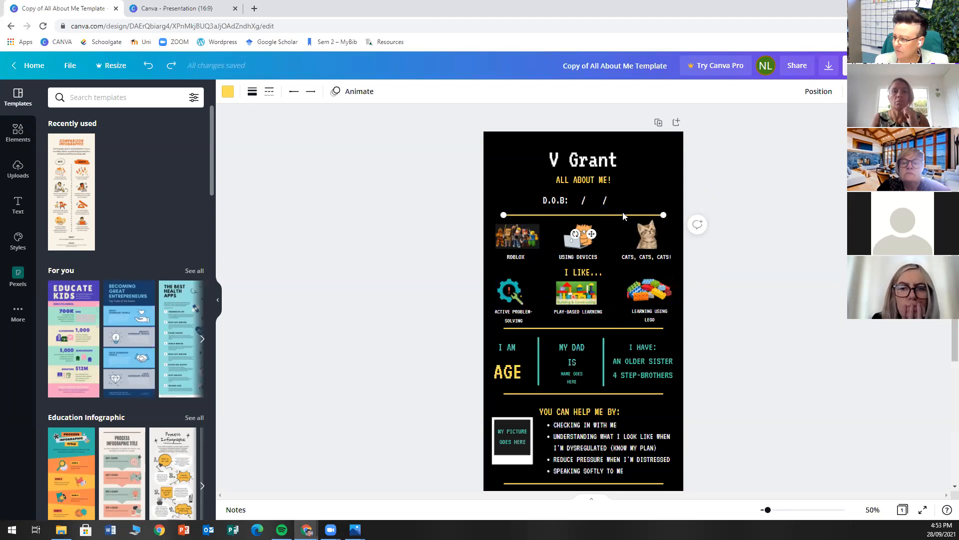
pyautogui.click(666, 193)
pyautogui.click(610, 216)
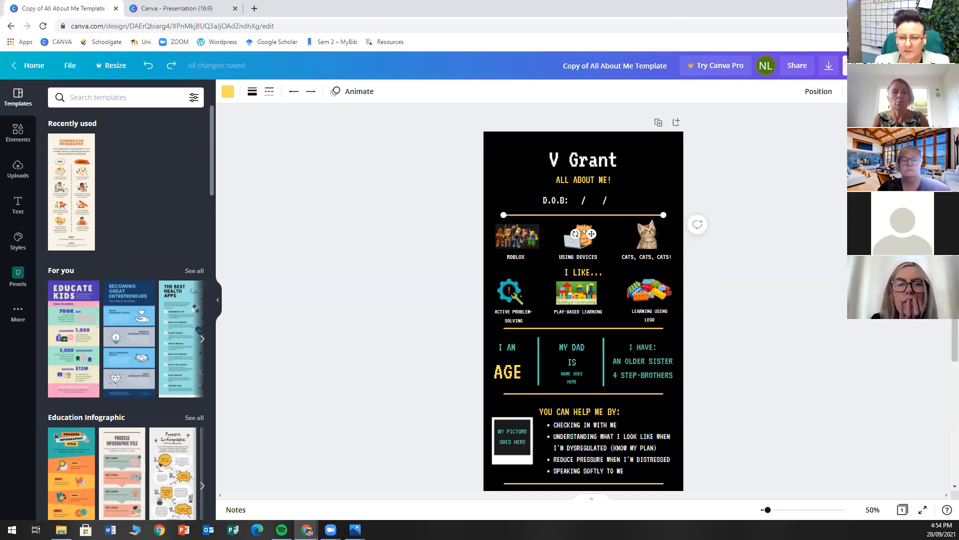
pyautogui.click(906, 91)
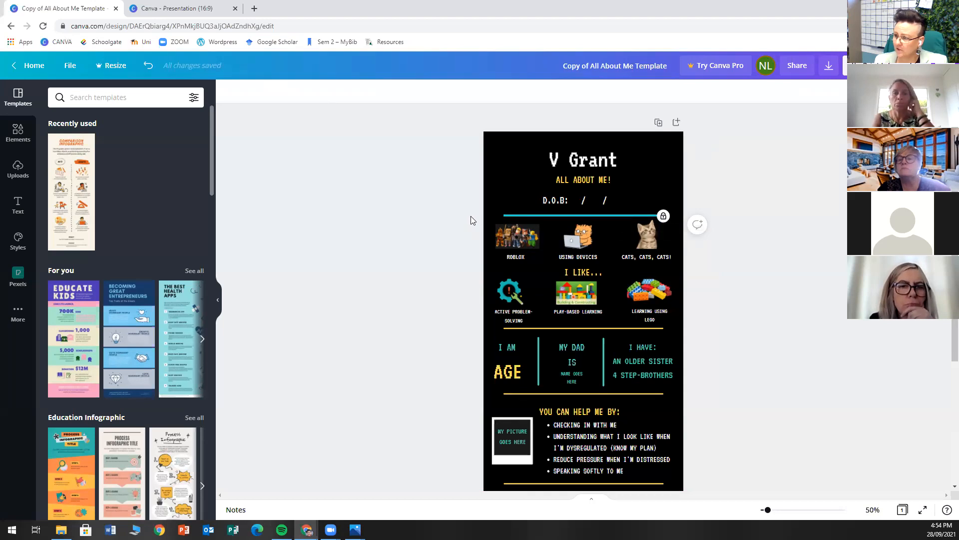
# Try unlocking the divider line below D.O.B. and moving it slightly up, undoing the move and relocking the line.
pyautogui.click(490, 215)
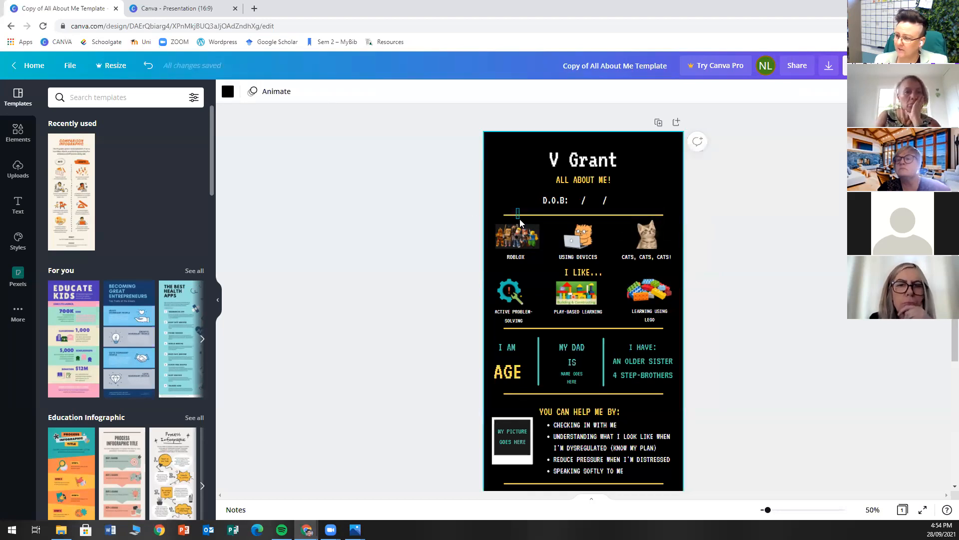
pyautogui.click(519, 219)
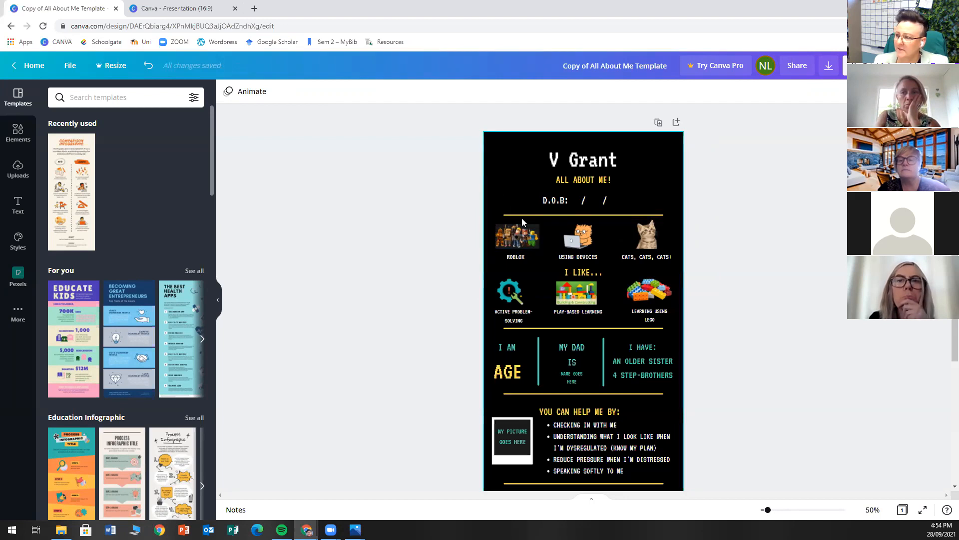
pyautogui.click(621, 215)
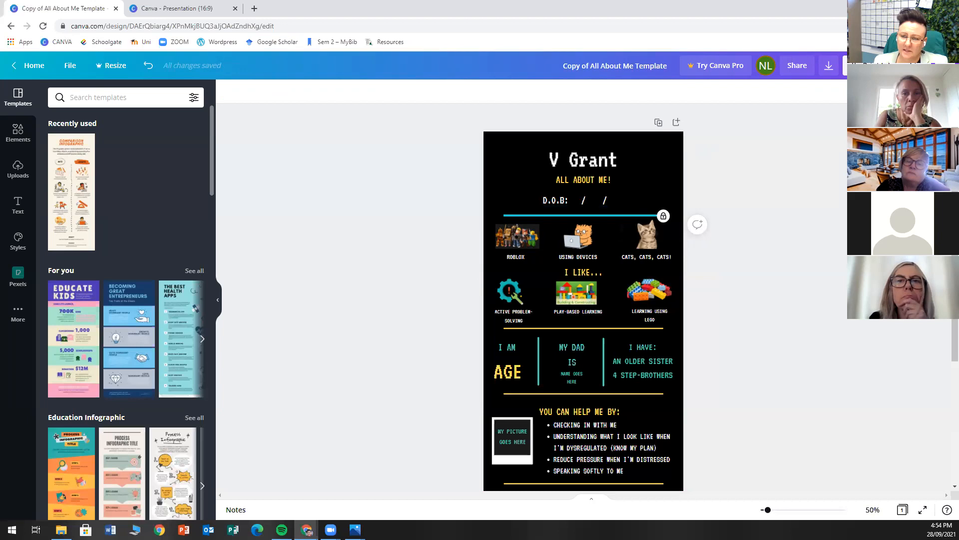
pyautogui.click(663, 216)
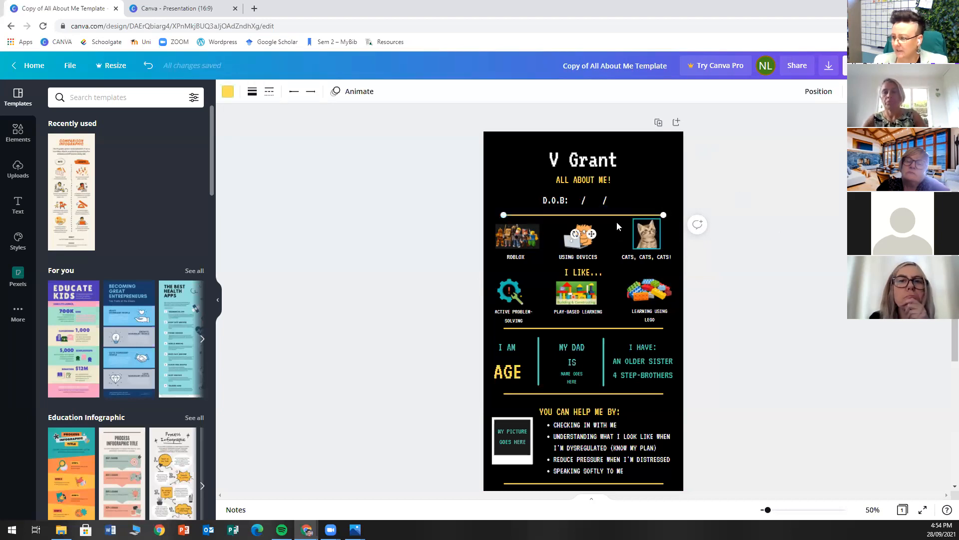
pyautogui.moveTo(620, 213); pyautogui.dragTo(617, 205)
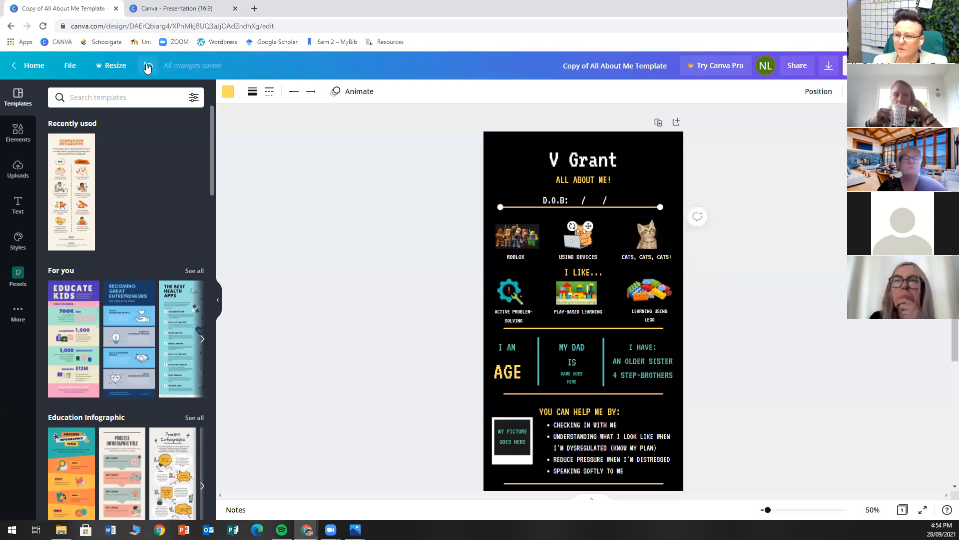
pyautogui.click(148, 66)
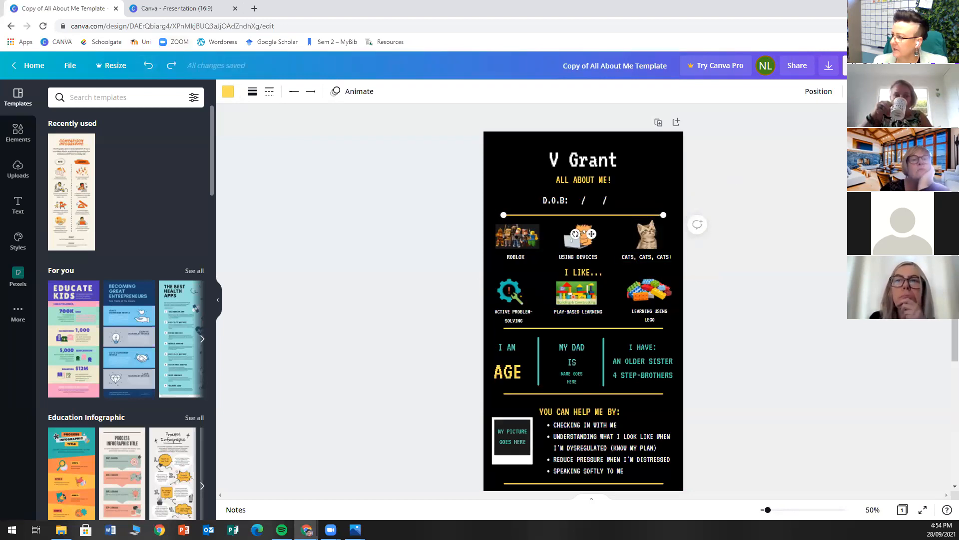
pyautogui.click(921, 92)
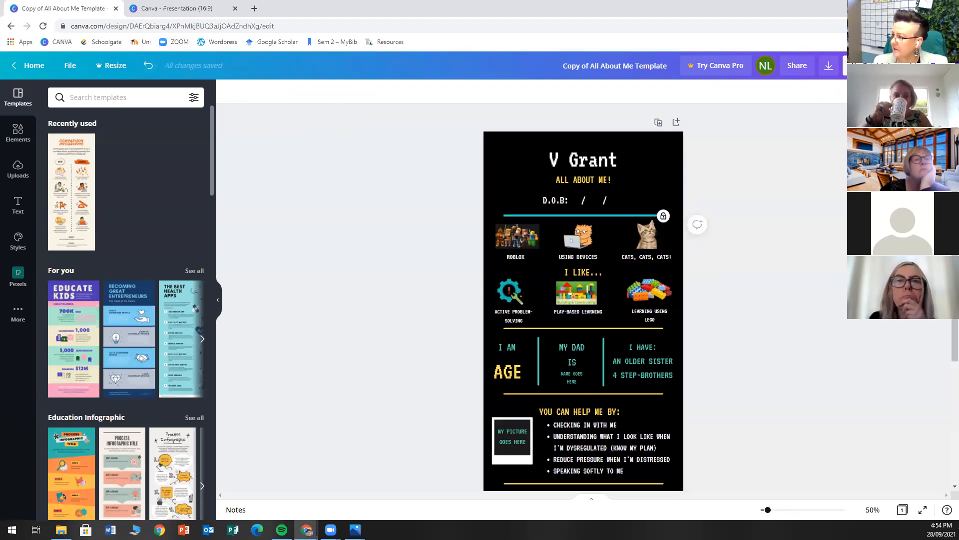
# Lock the yellow divider lines below the I LIKE, age and family, and YOU CAN HELP ME BY sections.
pyautogui.click(631, 329)
pyautogui.moveTo(592, 329); pyautogui.dragTo(592, 395)
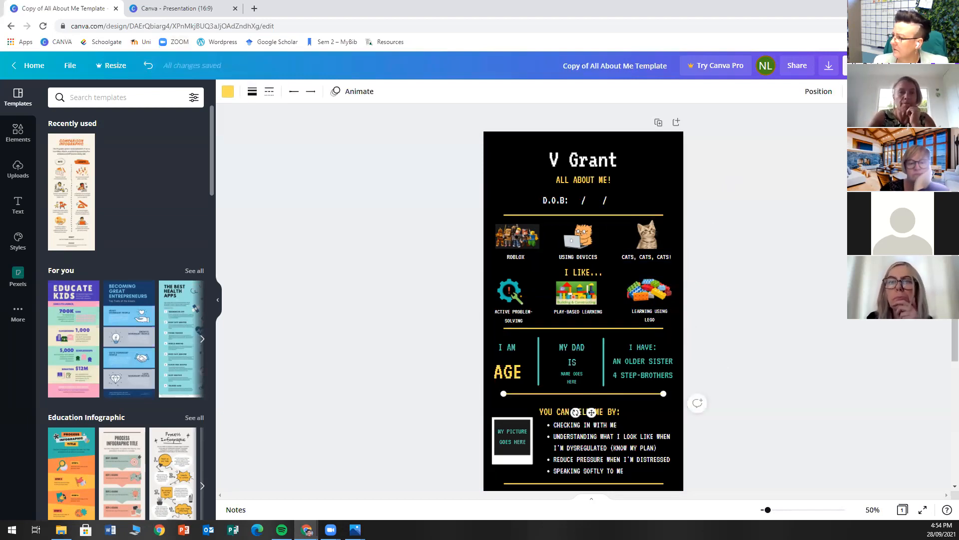
pyautogui.click(921, 91)
pyautogui.click(577, 483)
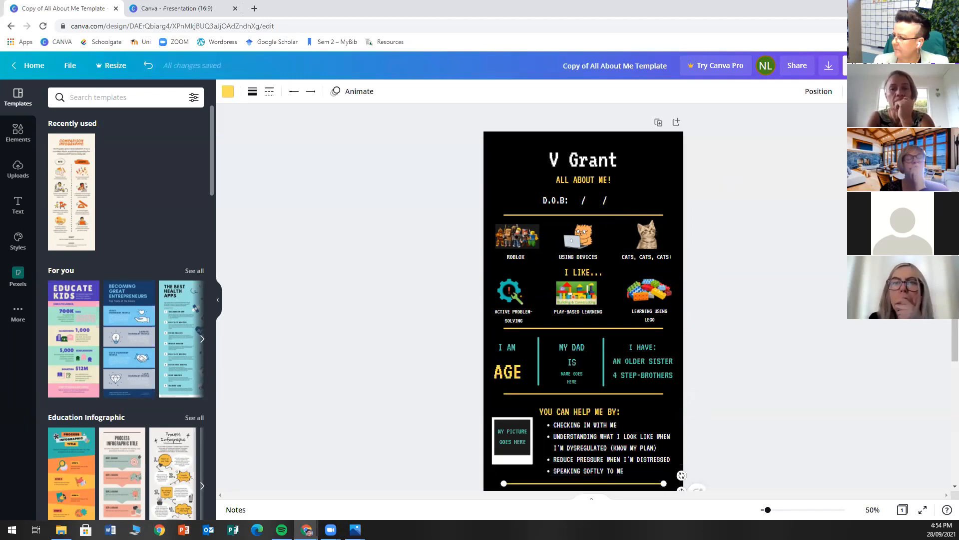
pyautogui.click(920, 91)
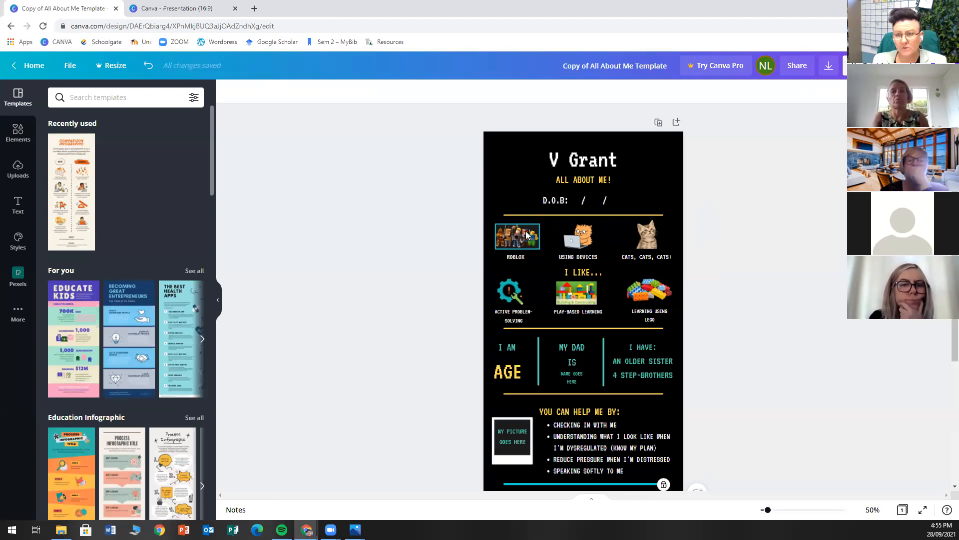
# Search Google Images for "wakeboarding" in a new browser tab.
pyautogui.click(254, 11)
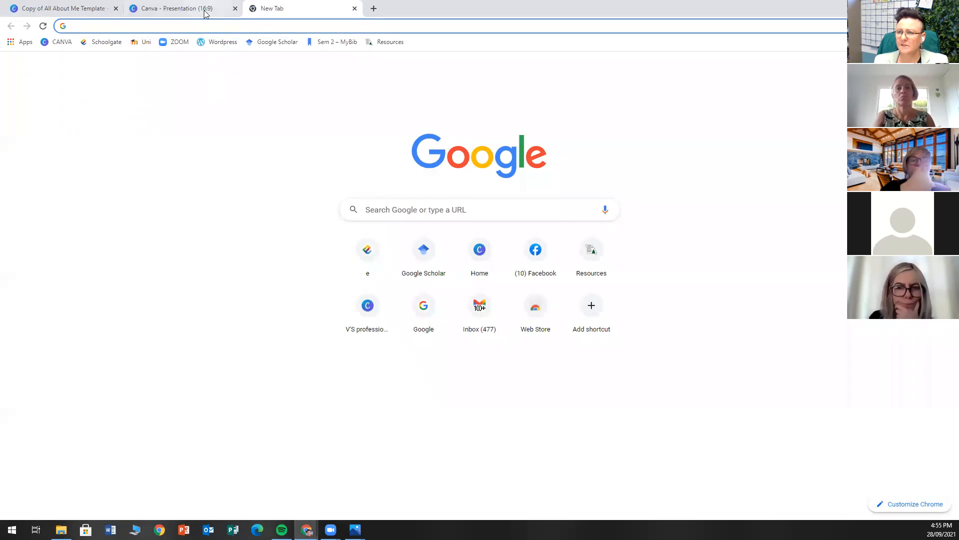
pyautogui.click(211, 27)
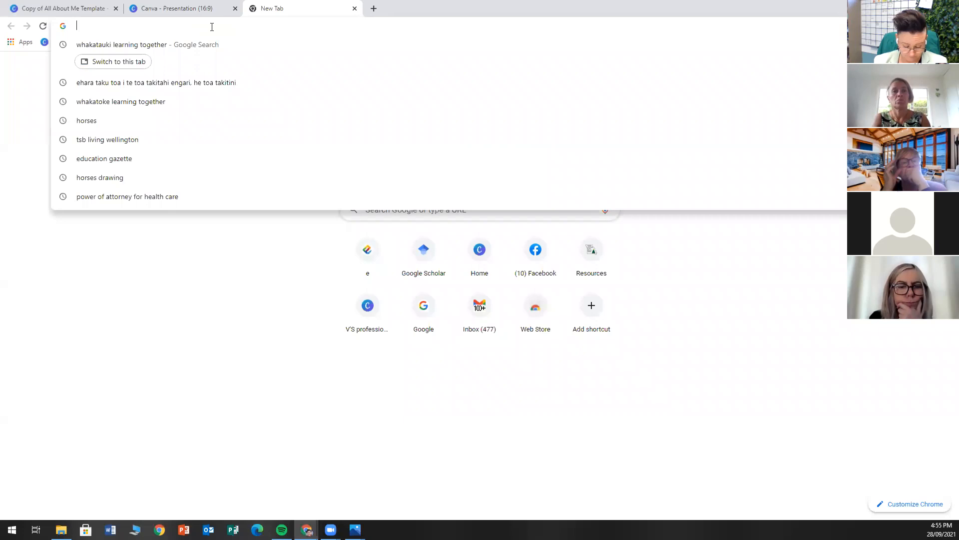
pyautogui.write('wakeboardin')
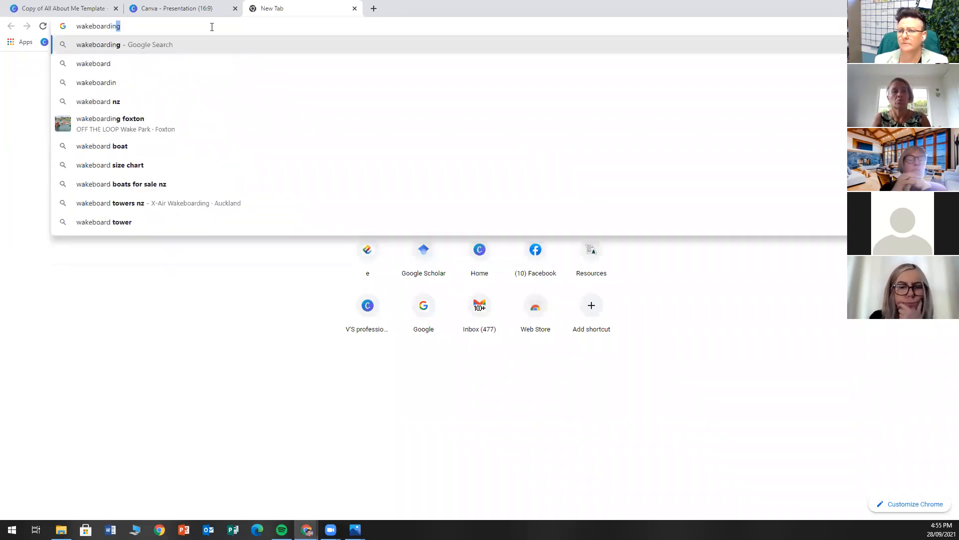
pyautogui.press('Return')
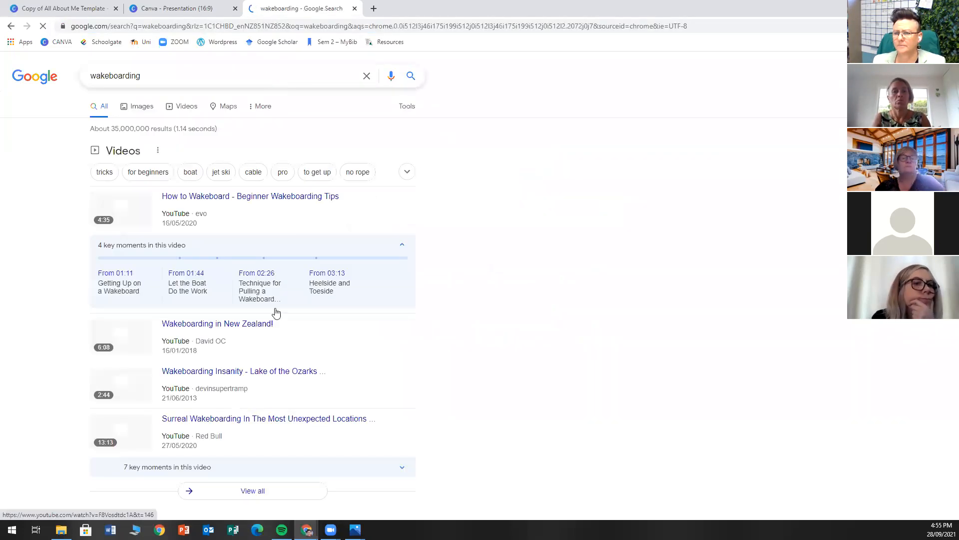
pyautogui.click(139, 108)
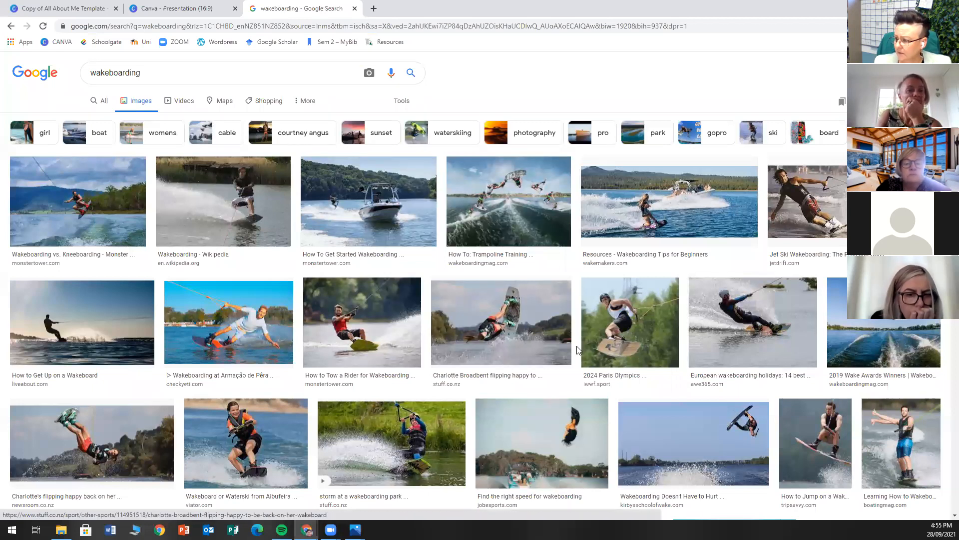
# Copy the "2024 Paris Olympics" wakeboarding picture from iwwf.sport in the image results.
pyautogui.click(619, 330)
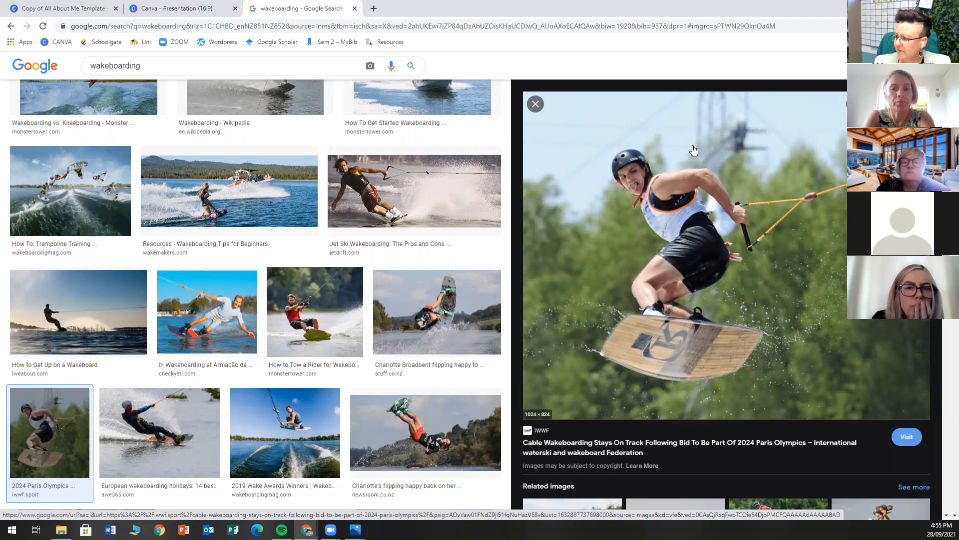
pyautogui.rightClick(679, 158)
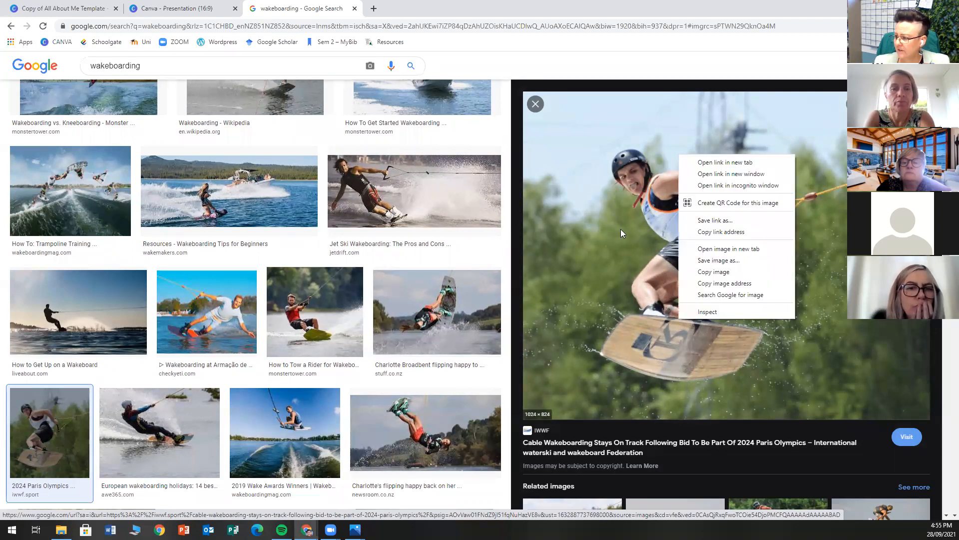
pyautogui.click(710, 271)
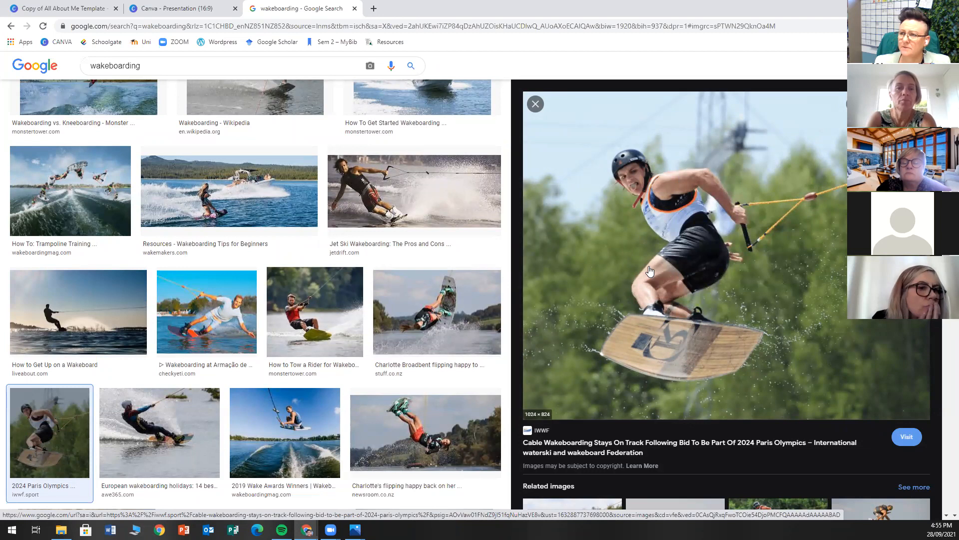
# Return to the Copy of All About Me Template design and paste the copied wakeboarding picture onto the page.
pyautogui.click(178, 10)
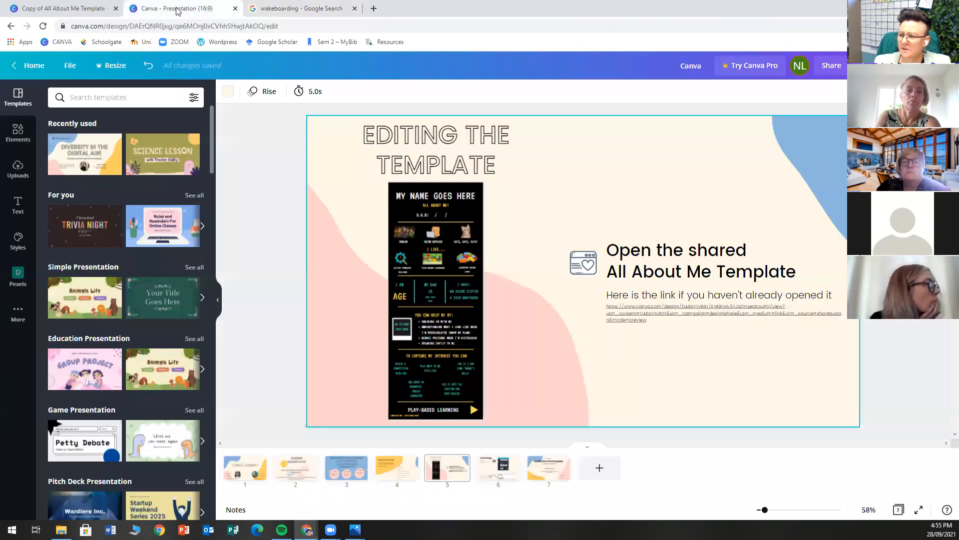
pyautogui.click(42, 9)
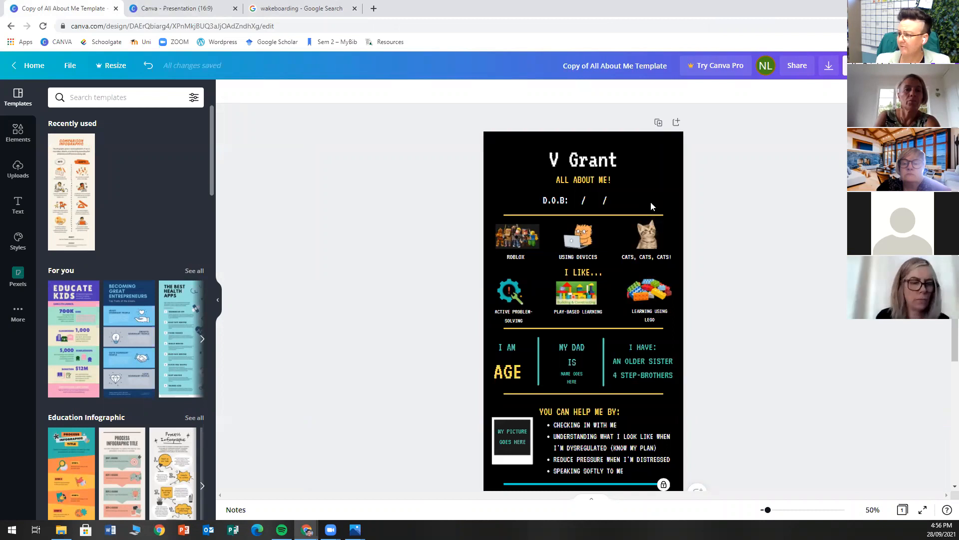
pyautogui.hotkey('ctrl', 'v')
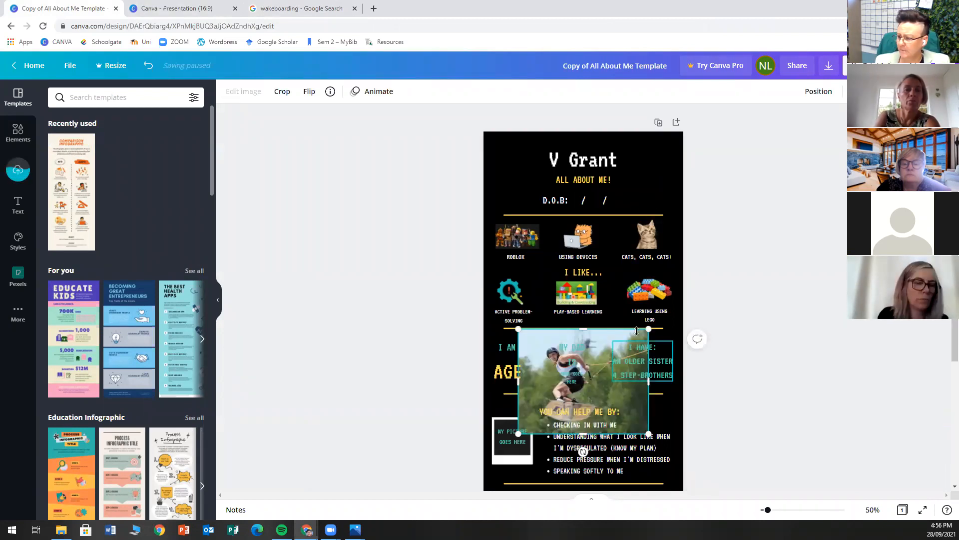
# Replace the Roblox picture with the wakeboarding picture, shrunk and placed above the ROBLOX caption.
pyautogui.moveTo(648, 328); pyautogui.dragTo(581, 209)
pyautogui.click(512, 232)
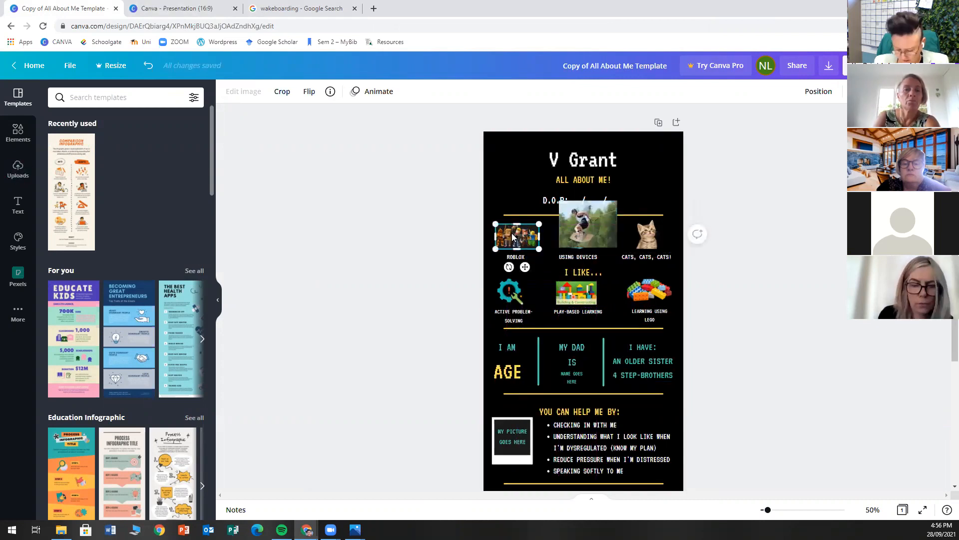
pyautogui.click(599, 220)
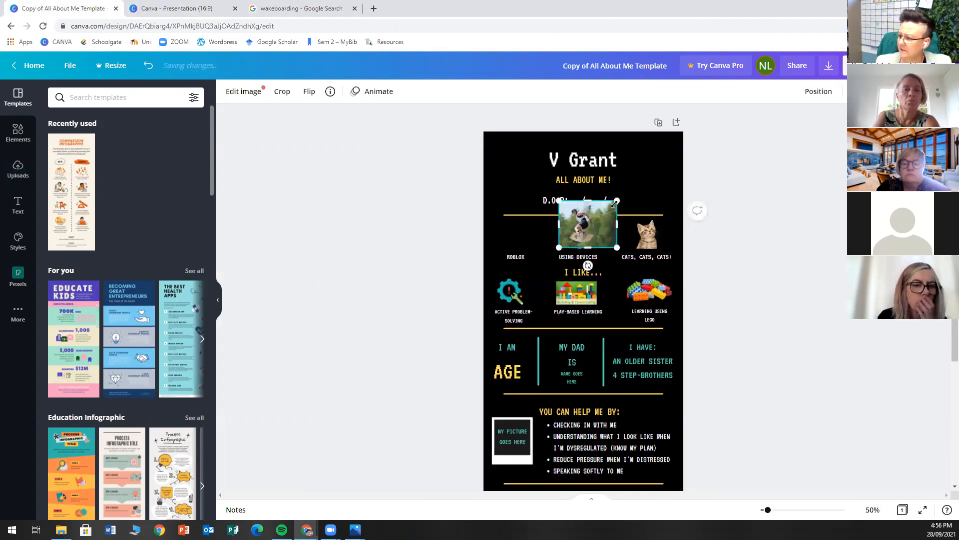
pyautogui.hotkey('ctrl', 'z')
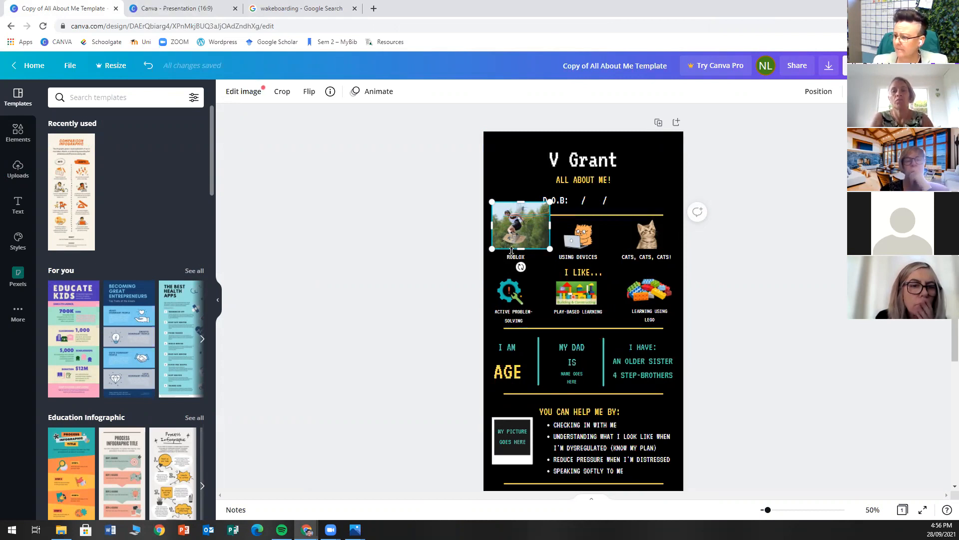
pyautogui.moveTo(534, 213); pyautogui.dragTo(528, 221)
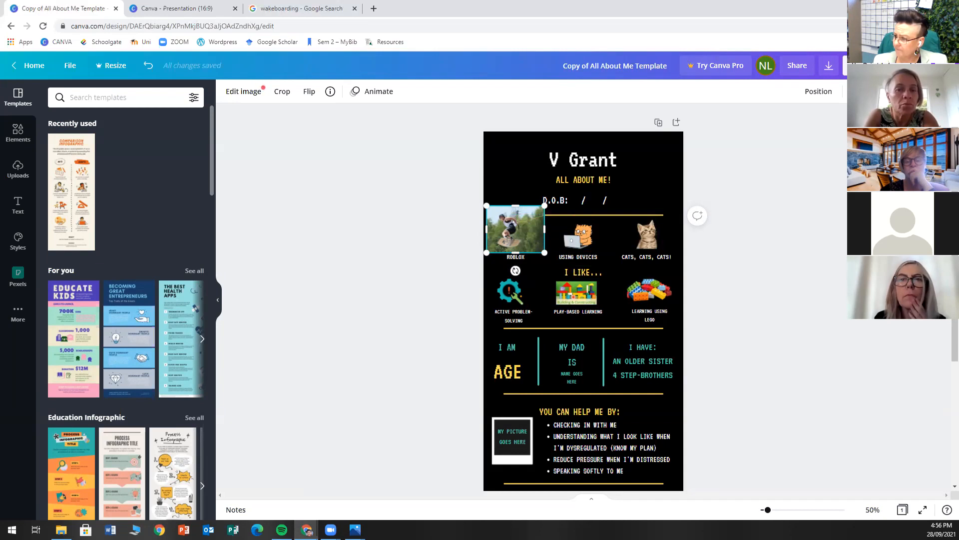
# Crop the wakeboarding picture closely around the rider and board, and shrink it to fit between the yellow divider and the ROBLOX caption.
pyautogui.scroll(2, 847, 250)
pyautogui.scroll(-1, 847, 249)
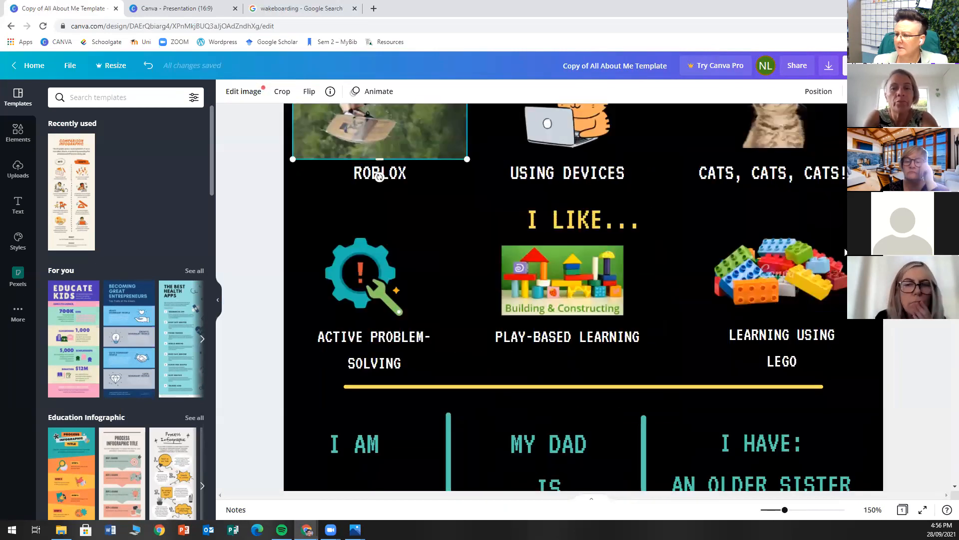
pyautogui.scroll(5, 393, 315)
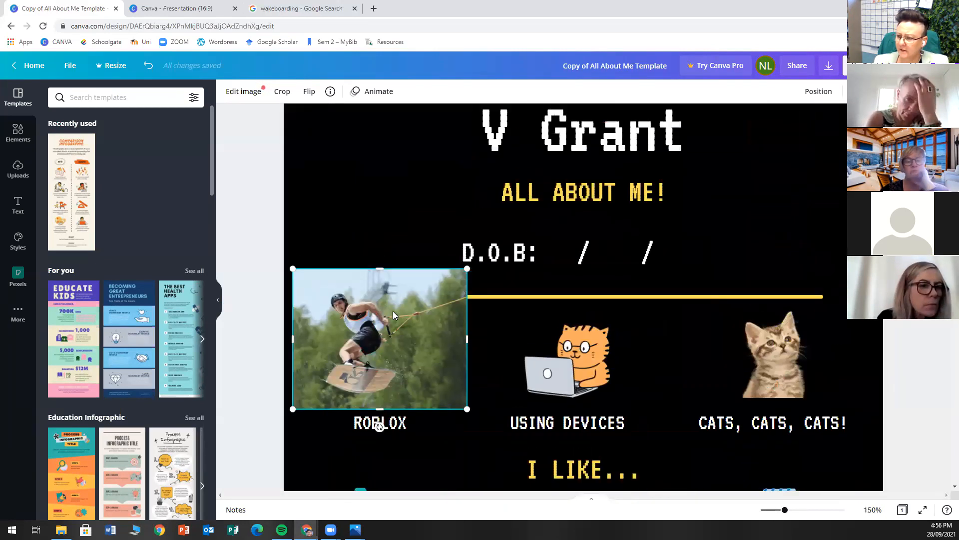
pyautogui.doubleClick(419, 305)
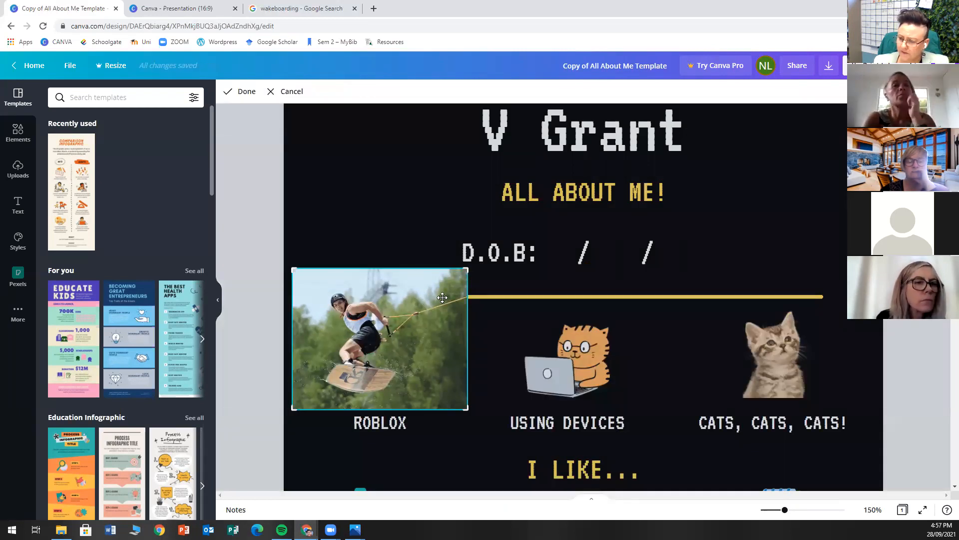
pyautogui.moveTo(467, 268); pyautogui.dragTo(426, 288)
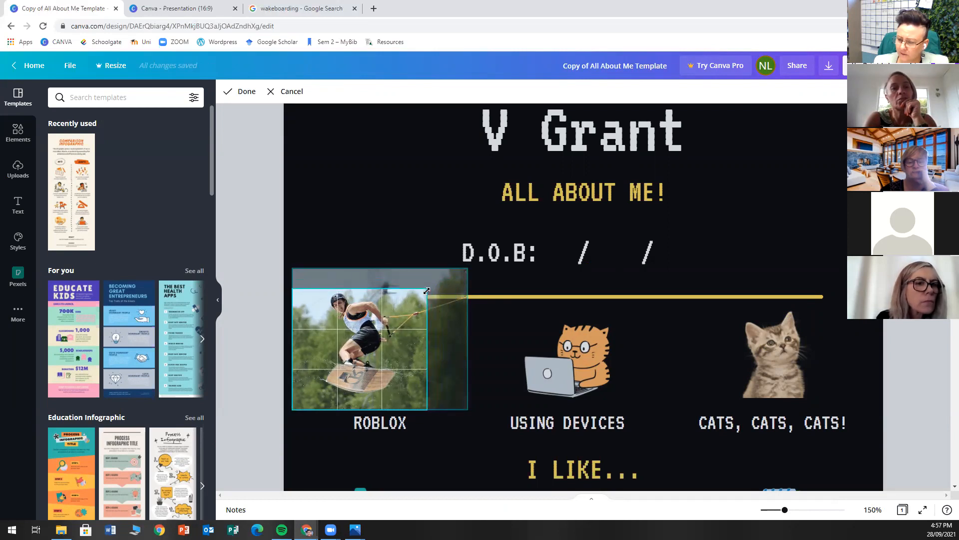
pyautogui.moveTo(426, 409); pyautogui.dragTo(428, 394)
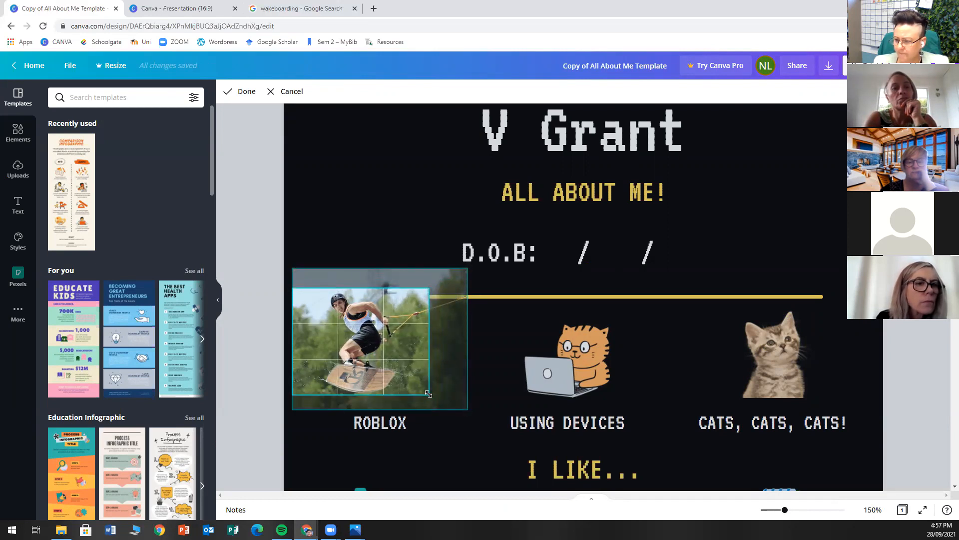
pyautogui.moveTo(299, 392); pyautogui.dragTo(314, 394)
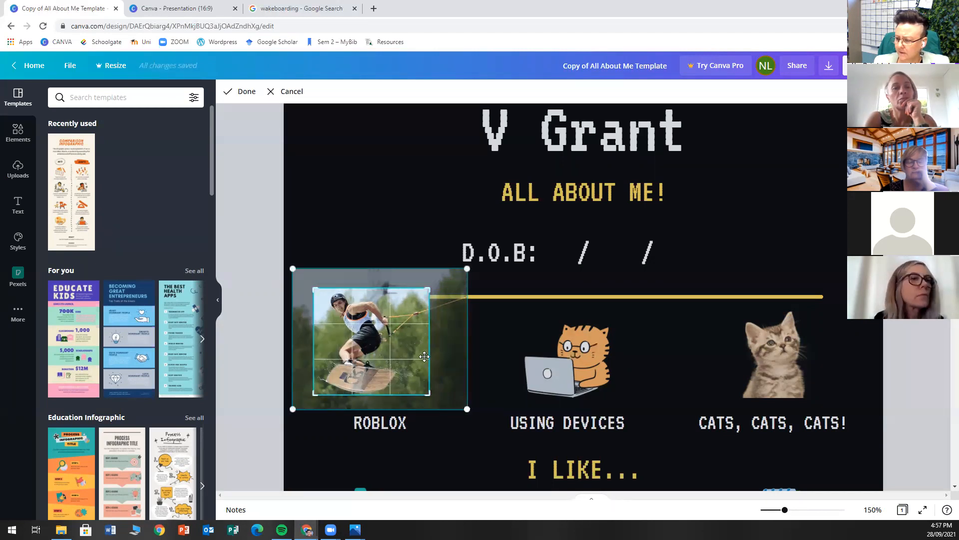
pyautogui.moveTo(429, 395); pyautogui.dragTo(413, 396)
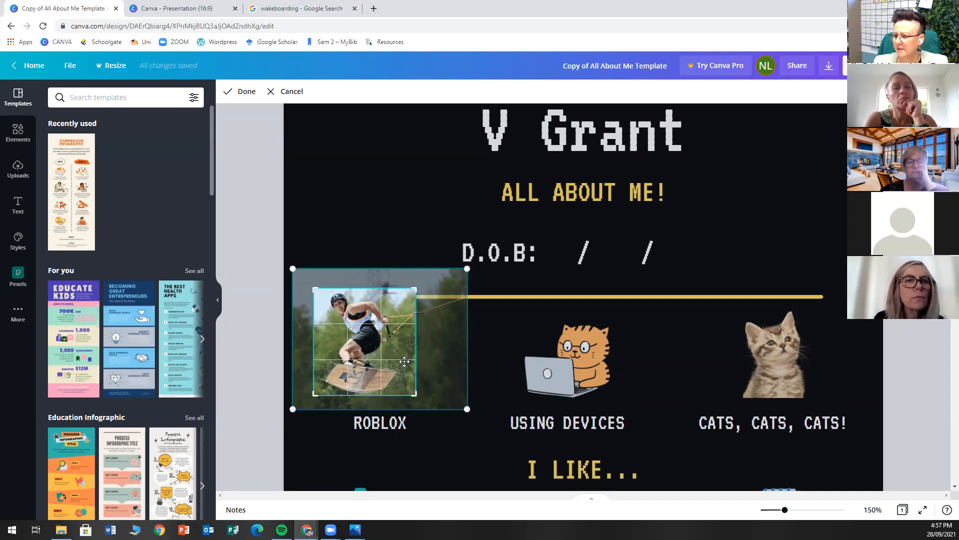
pyautogui.click(503, 322)
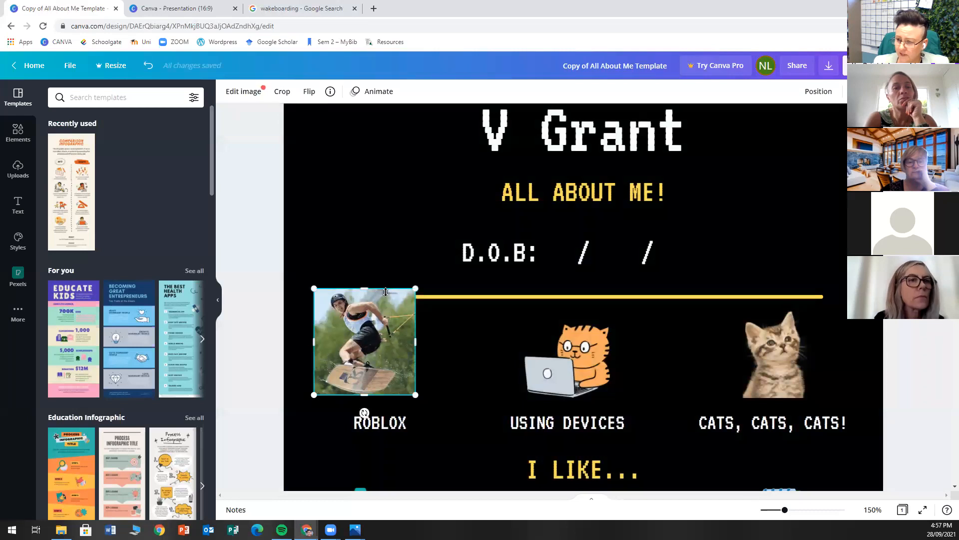
pyautogui.moveTo(407, 299); pyautogui.dragTo(392, 313)
pyautogui.moveTo(375, 344); pyautogui.dragTo(383, 343)
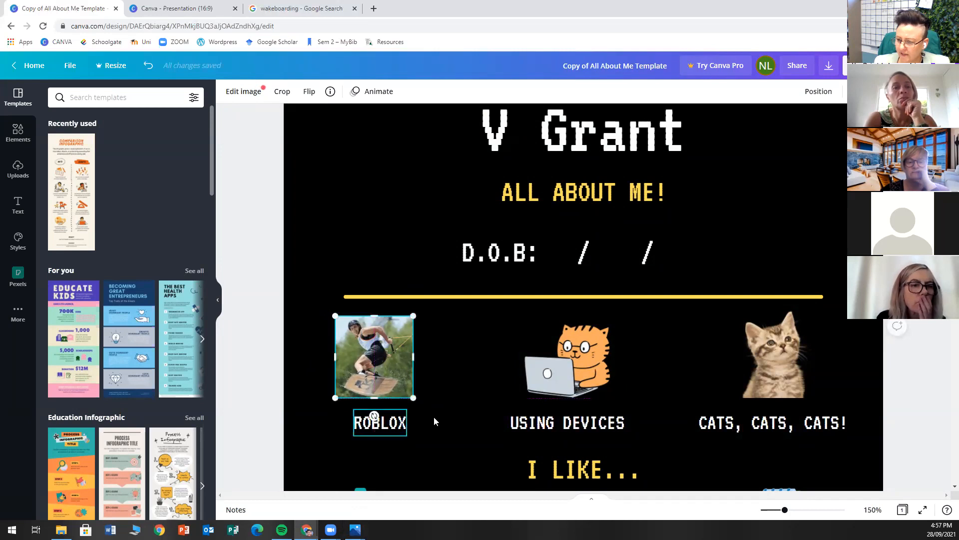
# Replace the ROBLOX caption text with "WAKEBOARDING".
pyautogui.scroll(-3, 425, 418)
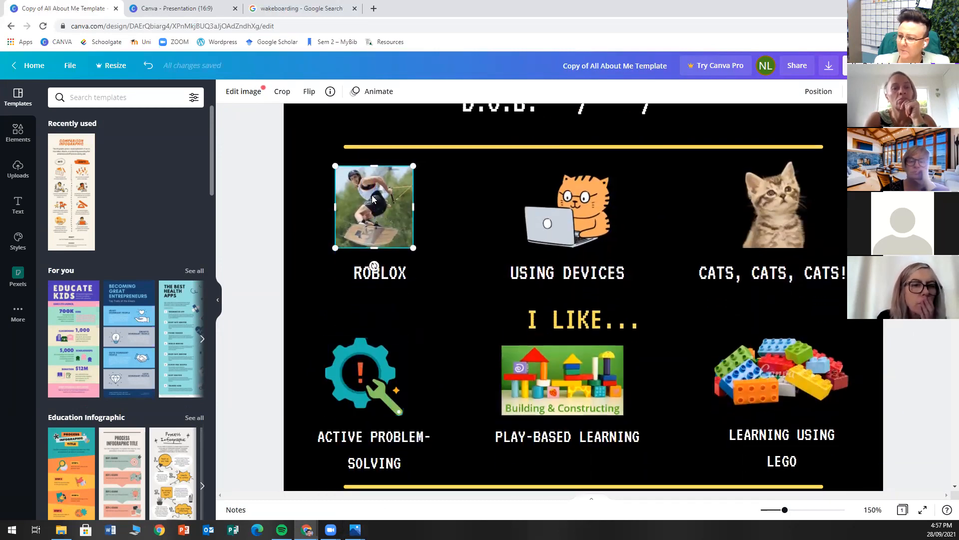
pyautogui.click(383, 277)
pyautogui.click(384, 276)
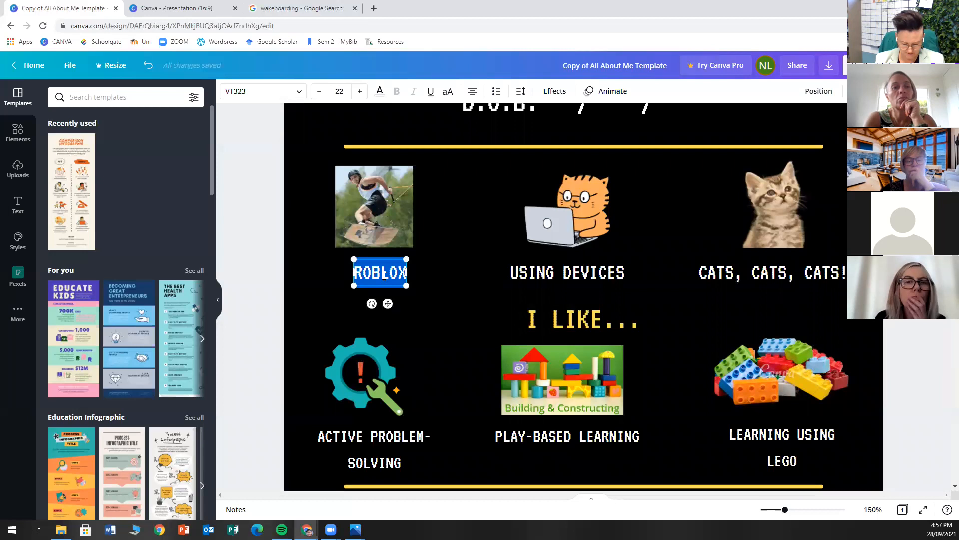
pyautogui.write('WAK')
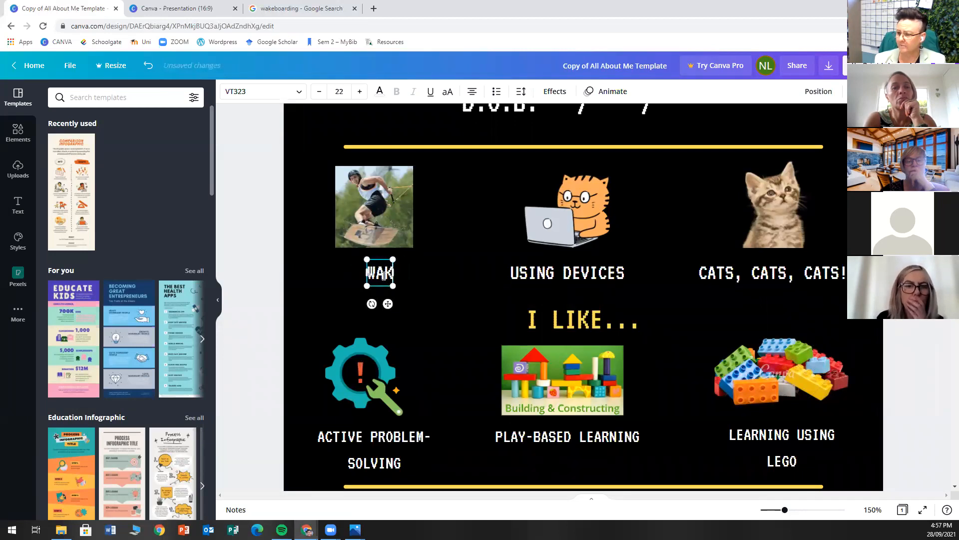
pyautogui.write('EBOARDING')
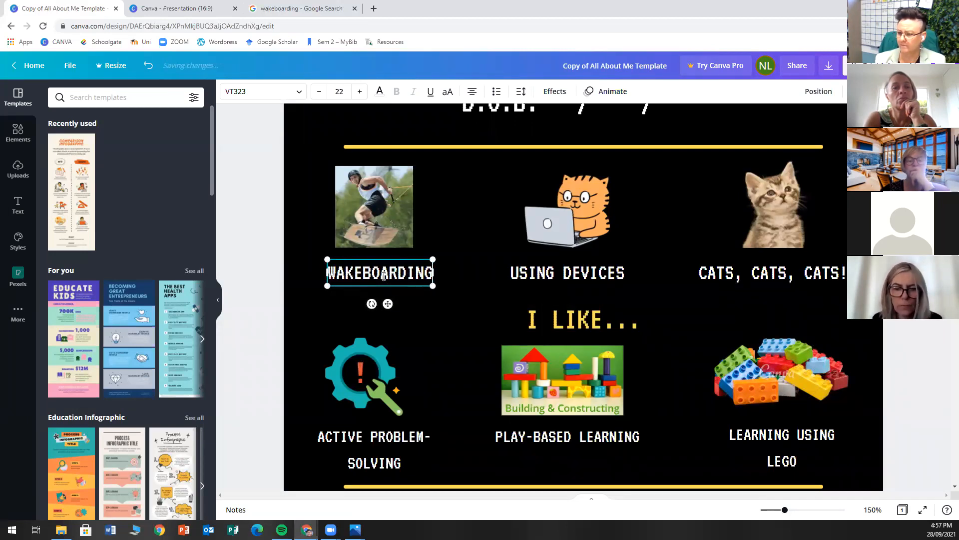
pyautogui.click(446, 224)
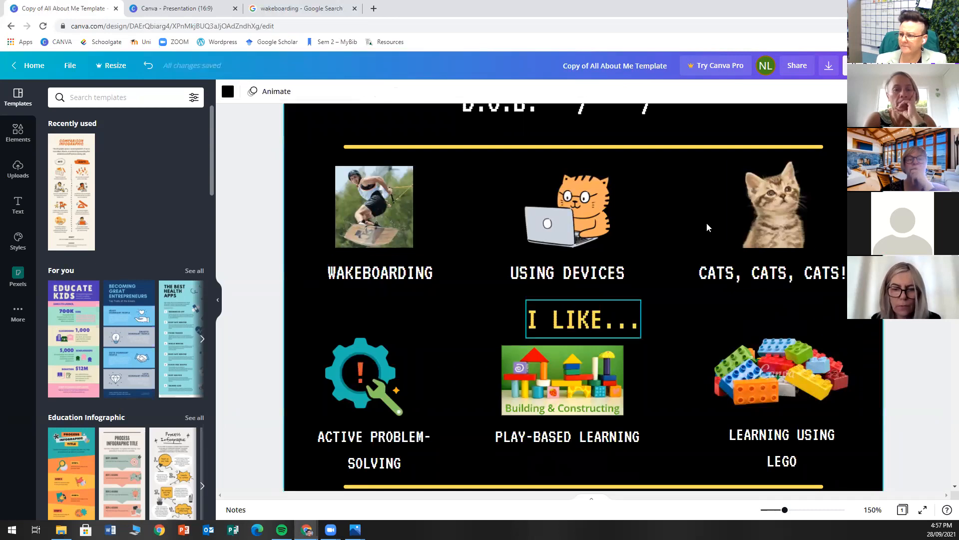
pyautogui.scroll(1, 683, 217)
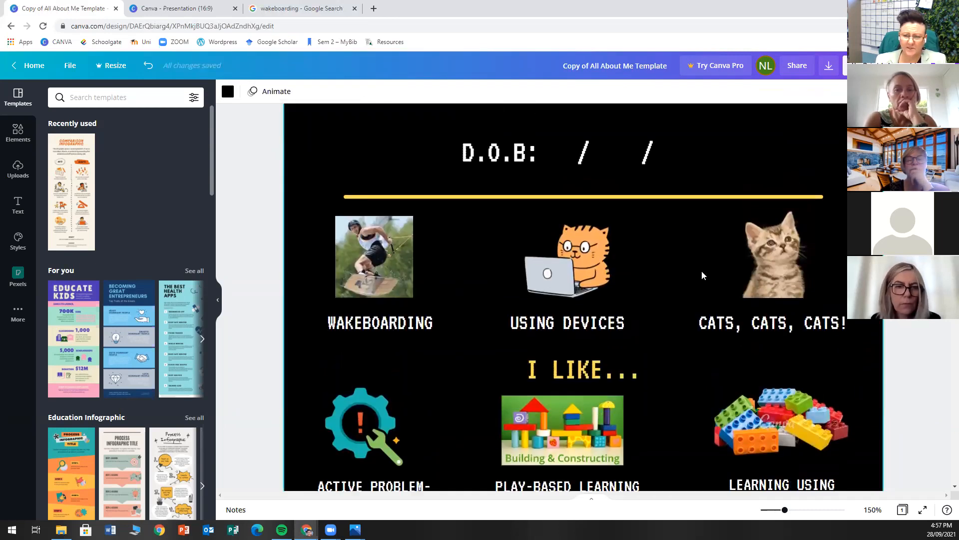
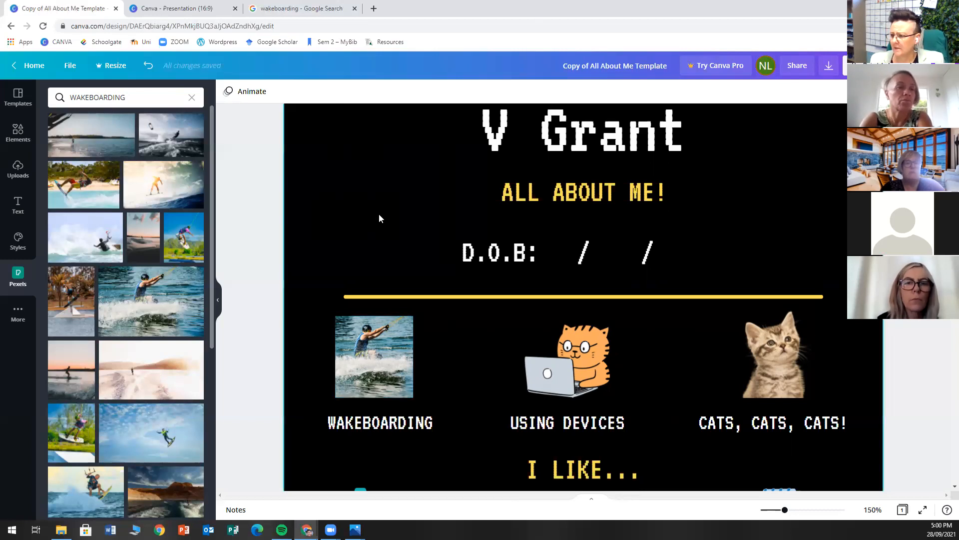
# Nudge the WAKEBOARDING caption very slightly beneath its picture.
pyautogui.scroll(-3, 379, 214)
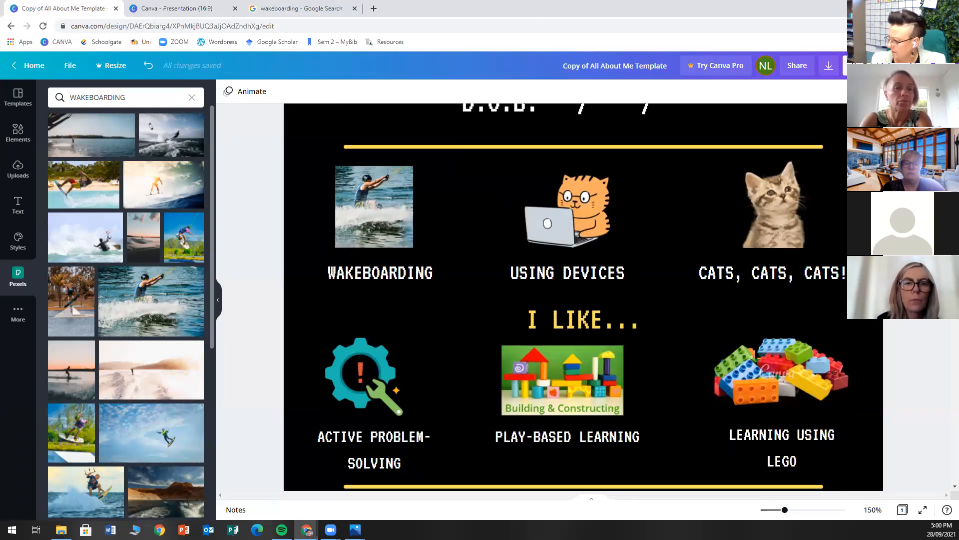
pyautogui.click(873, 509)
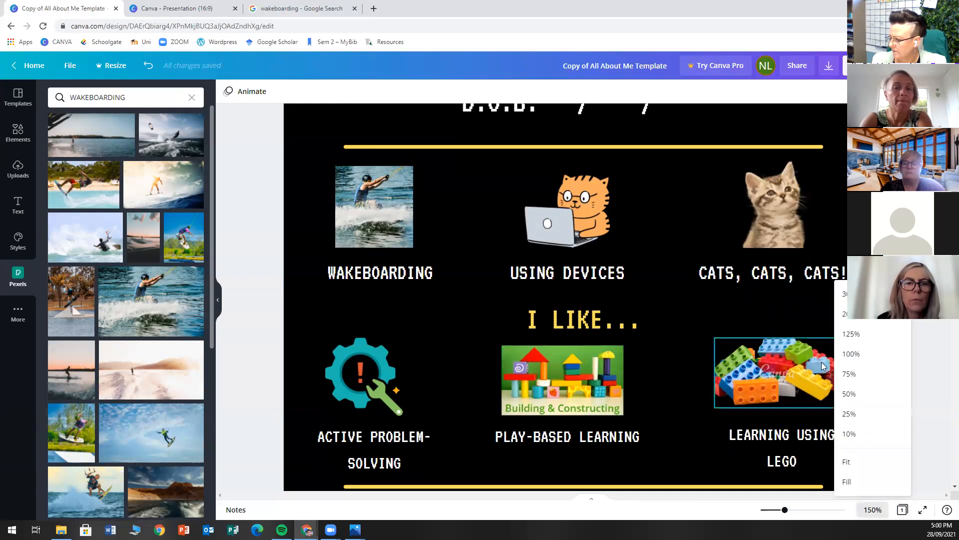
pyautogui.click(857, 358)
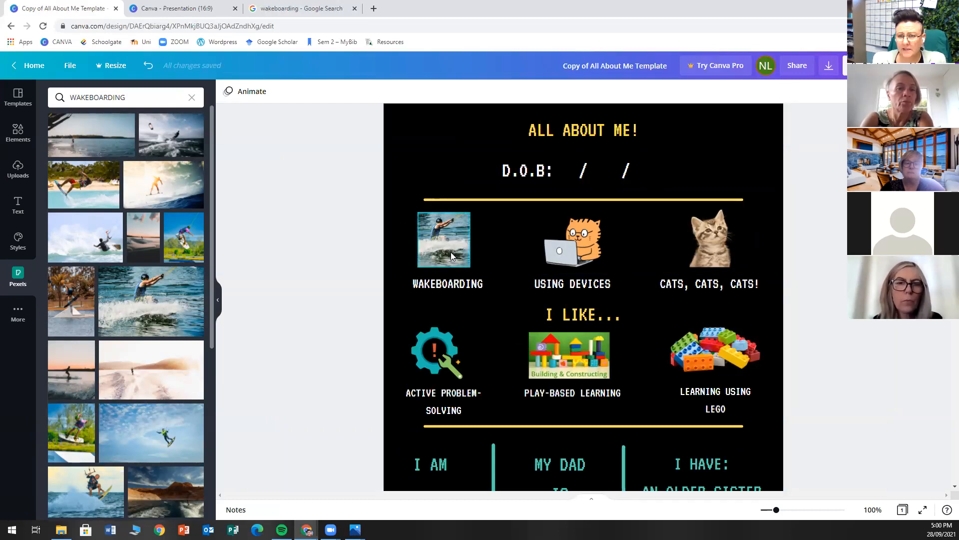
pyautogui.click(449, 287)
pyautogui.doubleClick(449, 286)
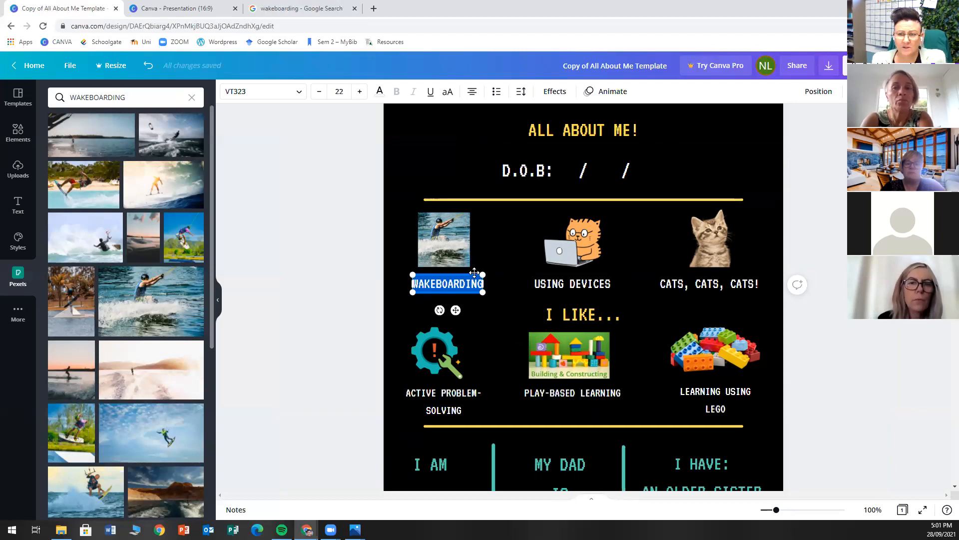
pyautogui.moveTo(474, 272)
pyautogui.mouseDown()
pyautogui.moveTo(497, 279)
pyautogui.moveTo(475, 273)
pyautogui.mouseUp()
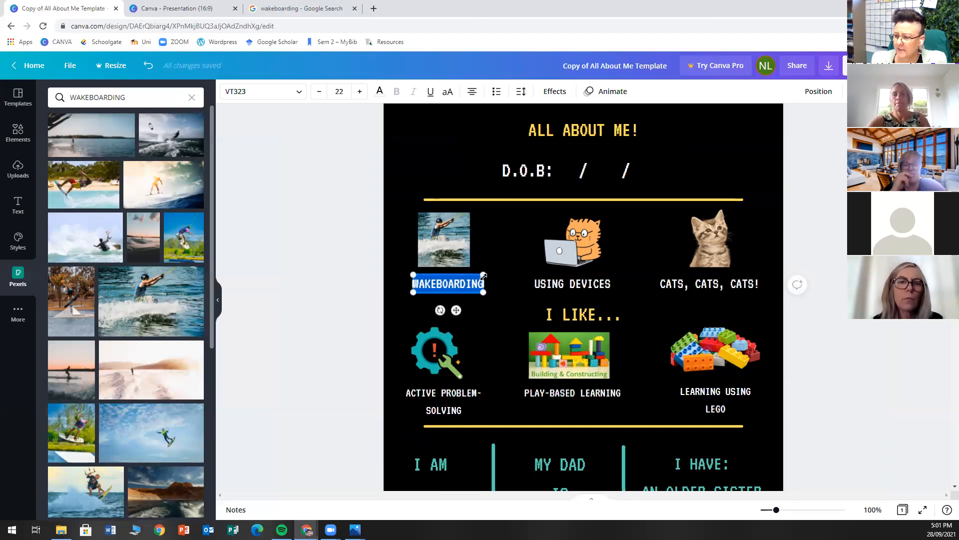
pyautogui.click(496, 250)
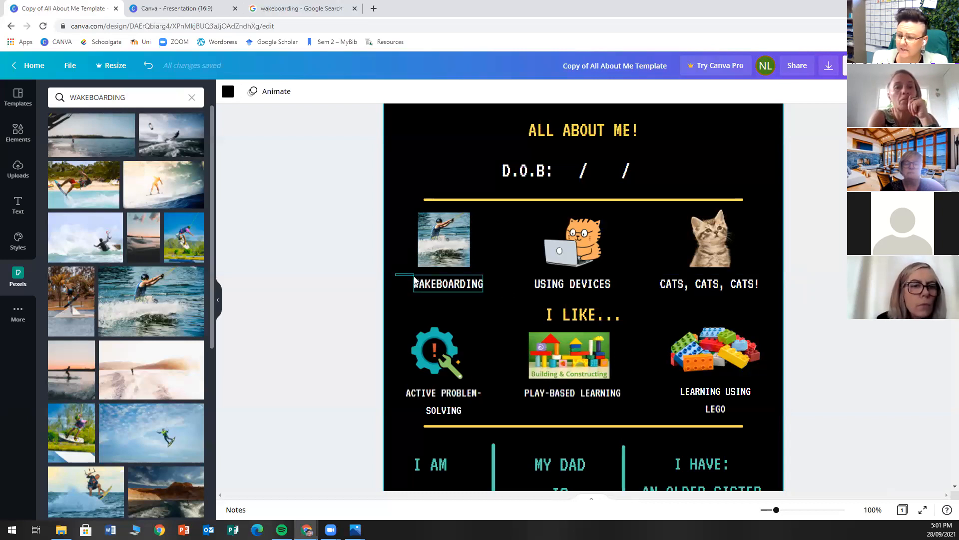
# Try moving the three pictures above I LIKE and their captions down together as one multiple selection, and undo the move.
pyautogui.moveTo(414, 277); pyautogui.dragTo(691, 290)
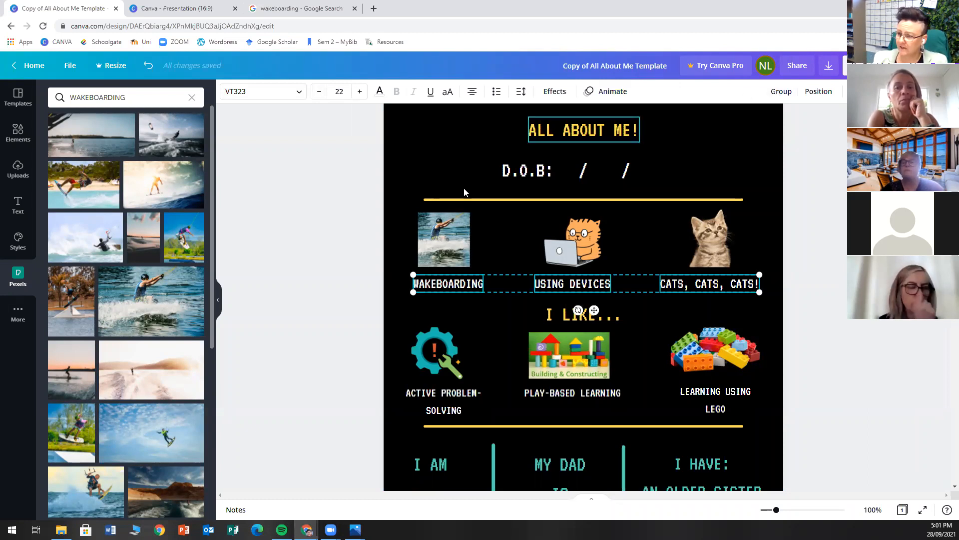
pyautogui.click(395, 231)
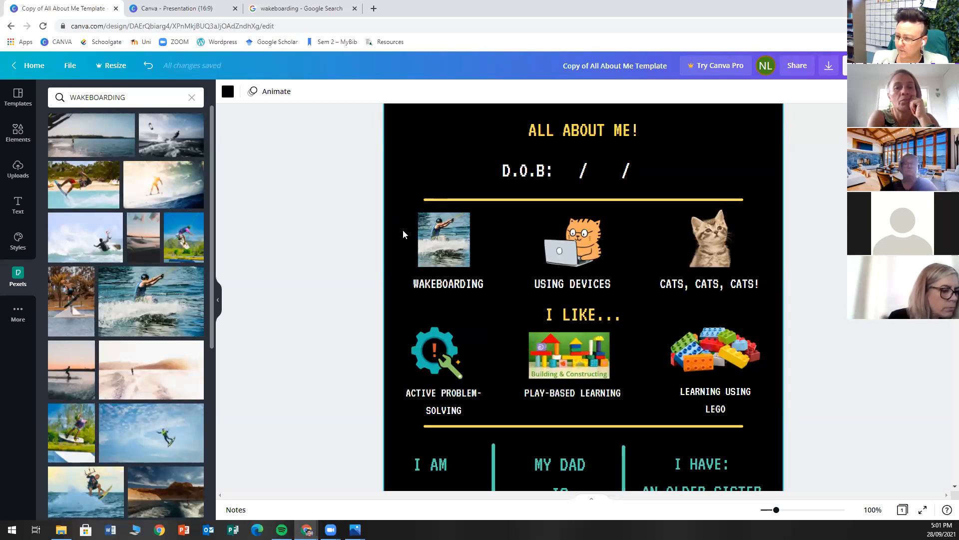
pyautogui.moveTo(442, 238); pyautogui.dragTo(772, 290)
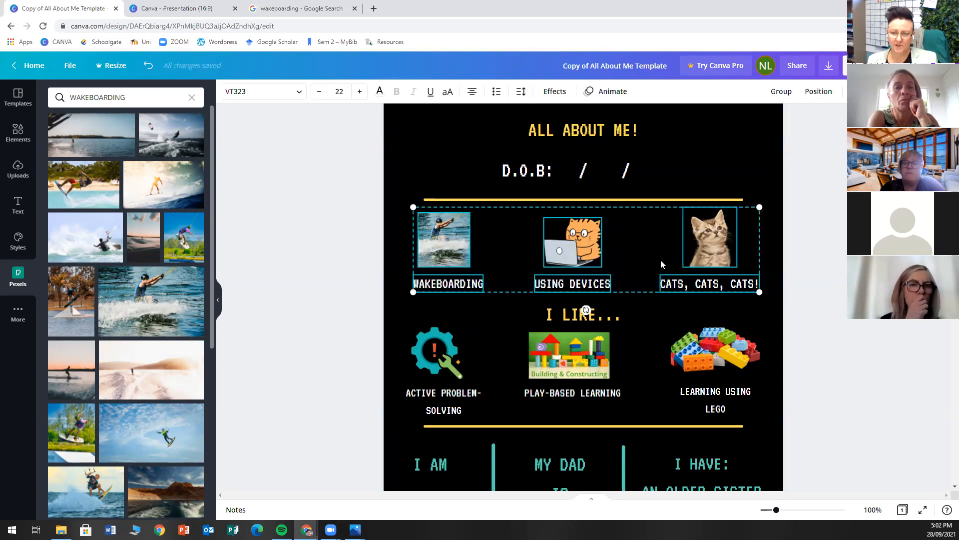
pyautogui.moveTo(644, 231)
pyautogui.mouseDown()
pyautogui.moveTo(644, 255)
pyautogui.moveTo(645, 235)
pyautogui.mouseUp()
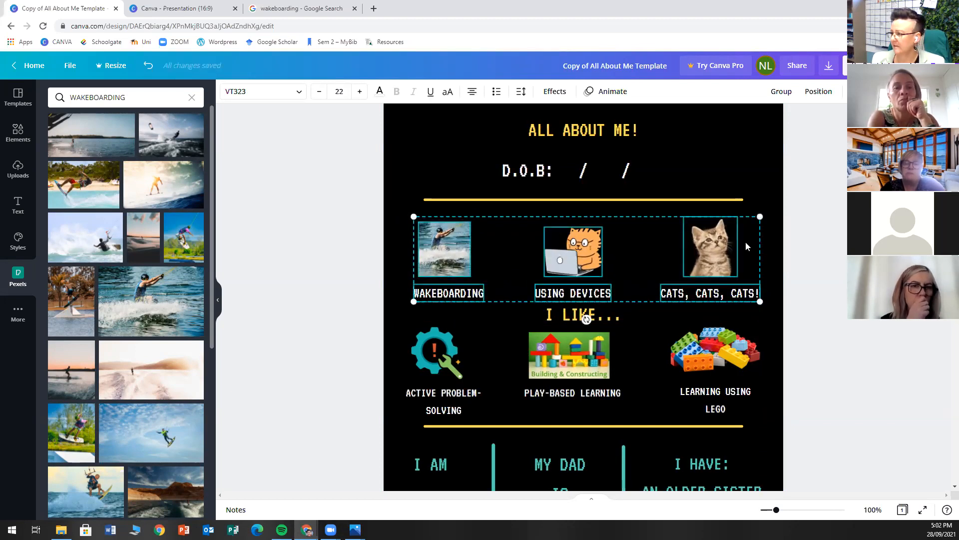
pyautogui.click(147, 66)
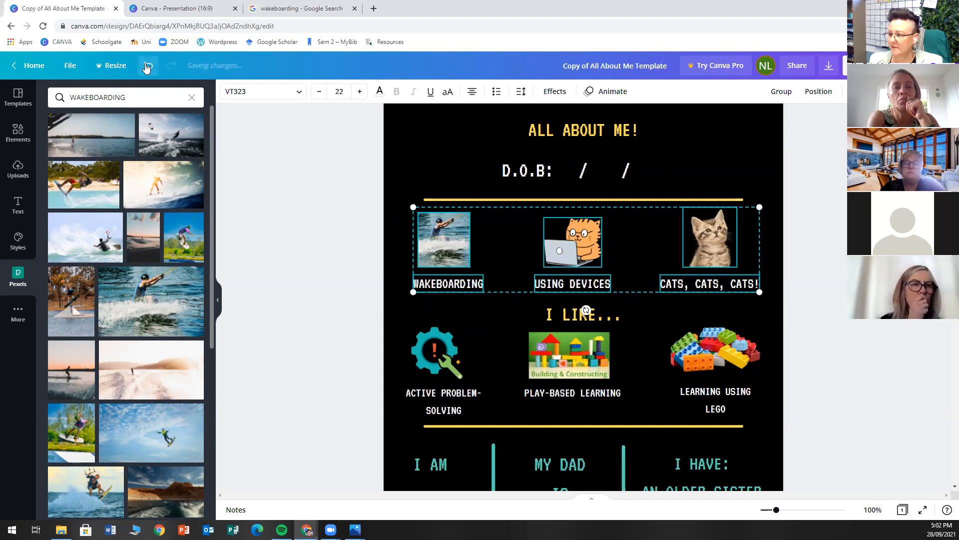
pyautogui.click(750, 151)
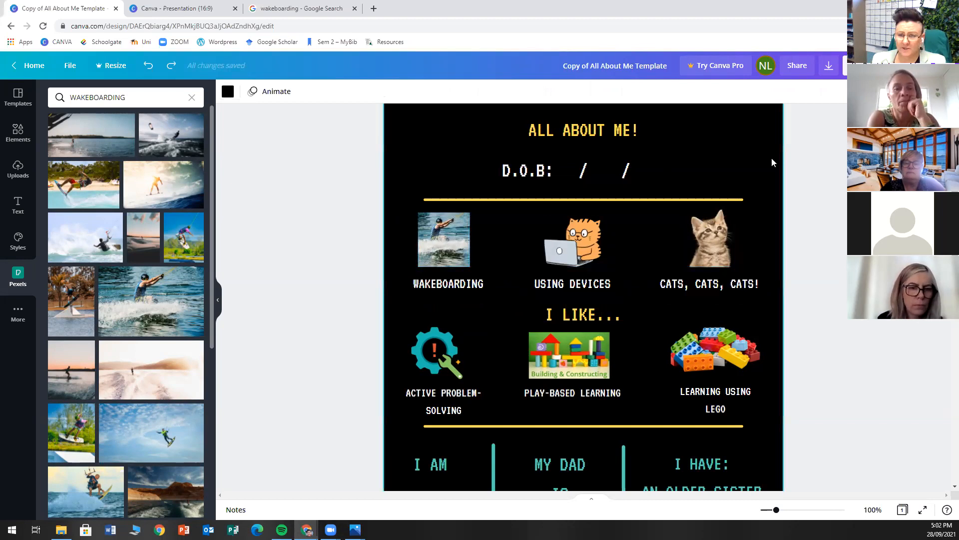
# Group the three pictures above I LIKE with their captions, and ungroup them again.
pyautogui.click(670, 286)
pyautogui.click(649, 239)
pyautogui.moveTo(395, 230); pyautogui.dragTo(754, 295)
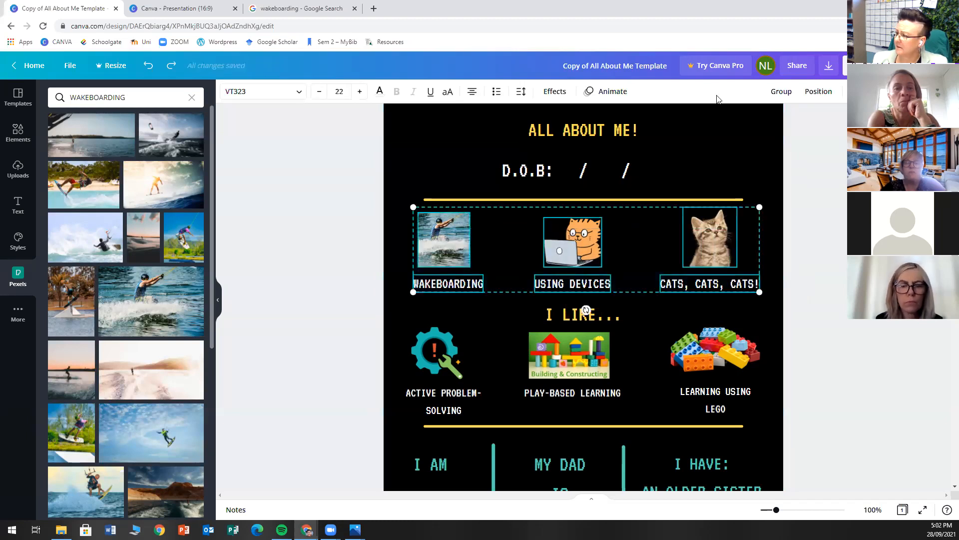
pyautogui.click(782, 93)
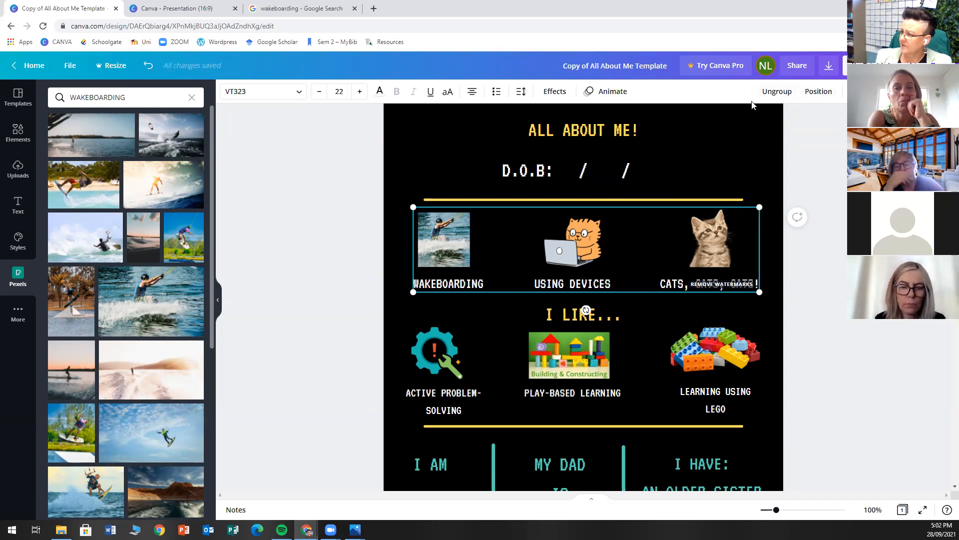
pyautogui.click(777, 92)
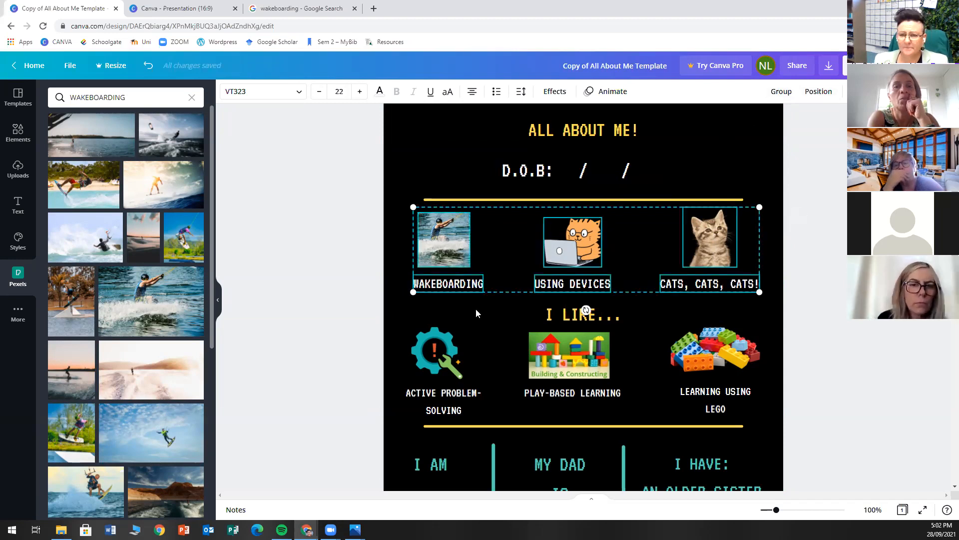
pyautogui.click(406, 310)
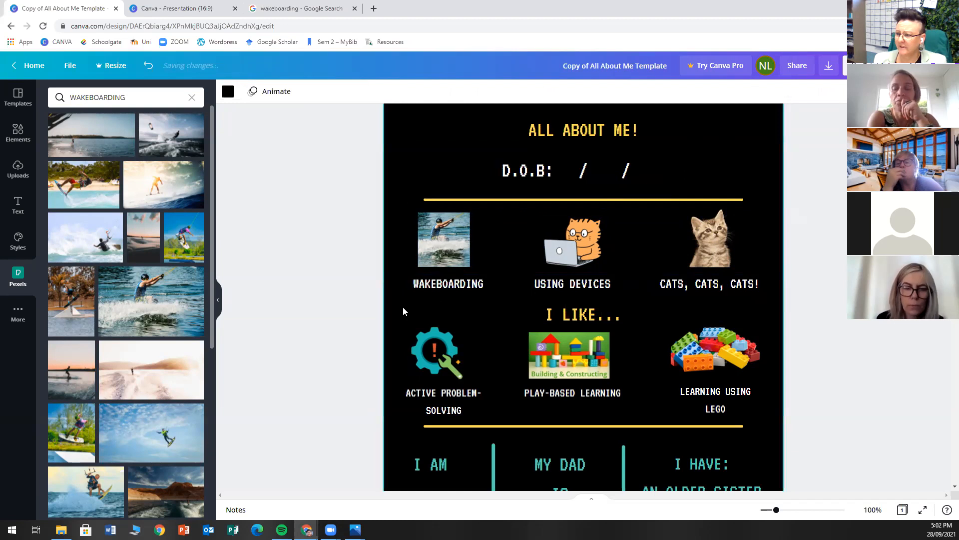
pyautogui.moveTo(417, 215); pyautogui.dragTo(746, 303)
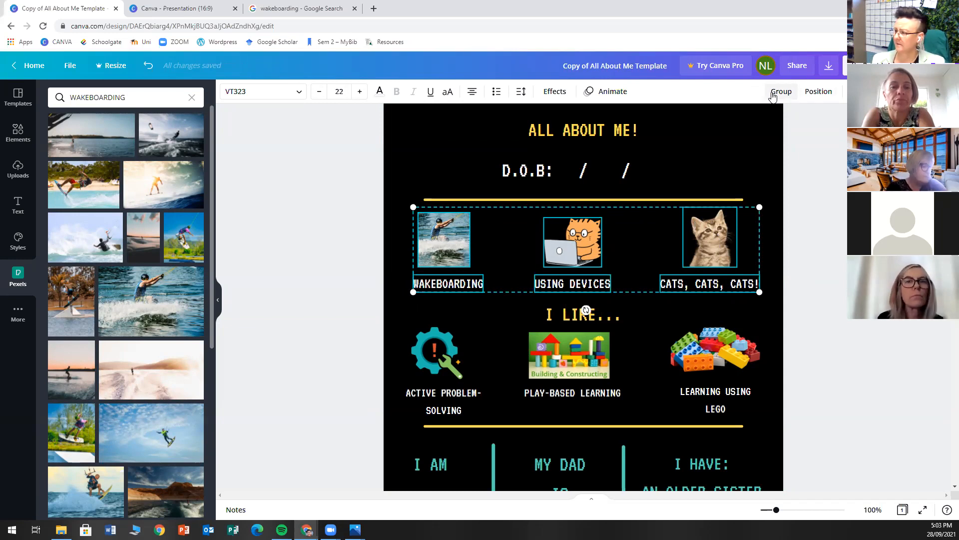
pyautogui.click(760, 144)
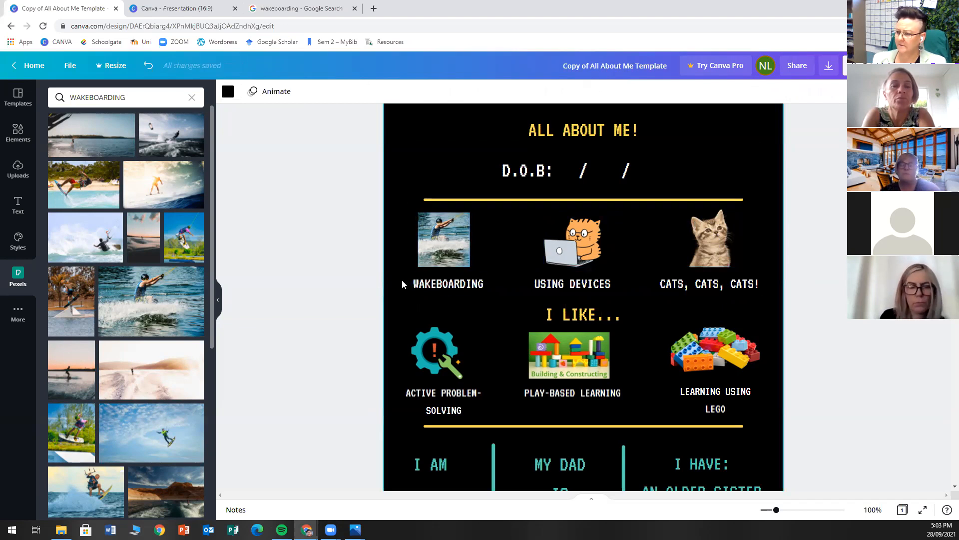
# Group only the WAKEBOARDING, USING DEVICES and CATS, CATS, CATS! captions, and ungroup them again.
pyautogui.moveTo(402, 284); pyautogui.dragTo(682, 288)
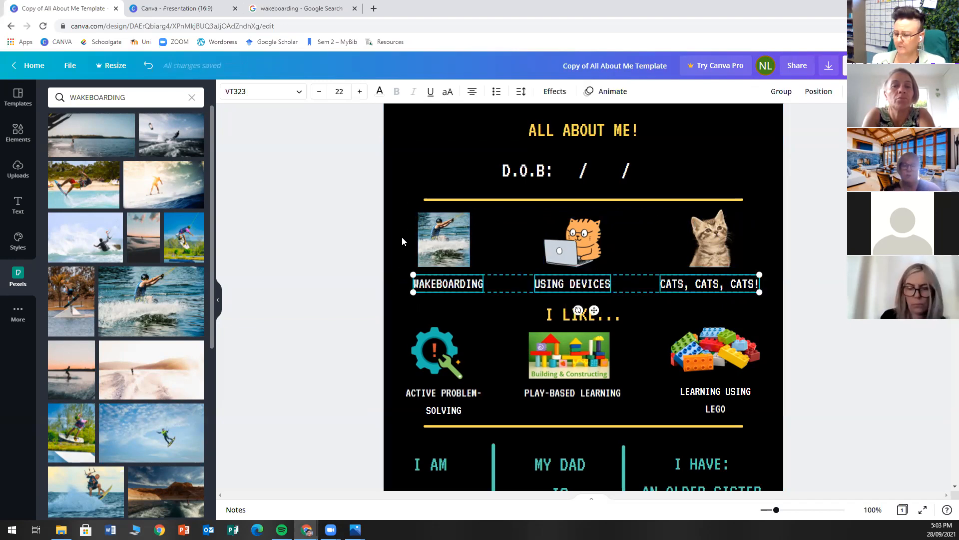
pyautogui.click(781, 91)
pyautogui.moveTo(403, 216); pyautogui.dragTo(777, 289)
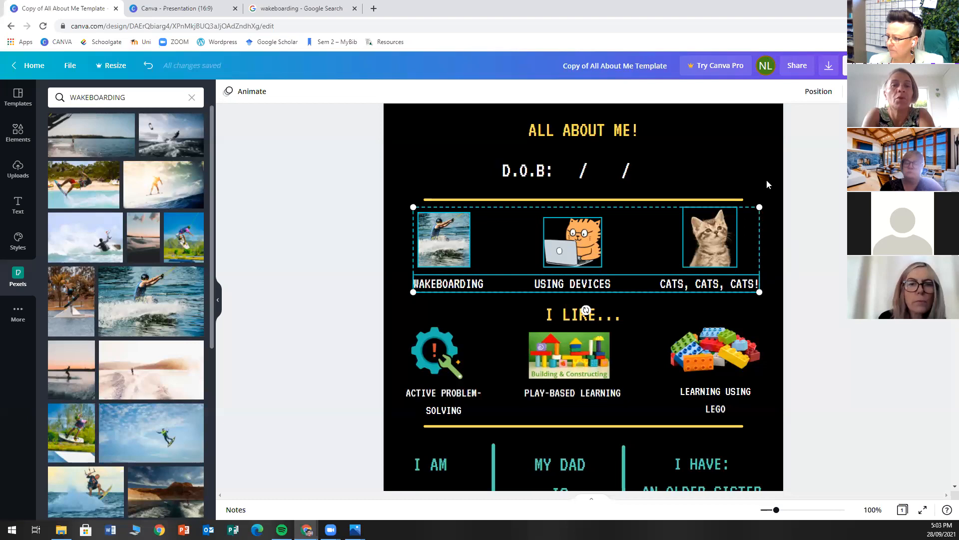
pyautogui.click(395, 246)
pyautogui.click(534, 290)
pyautogui.click(793, 95)
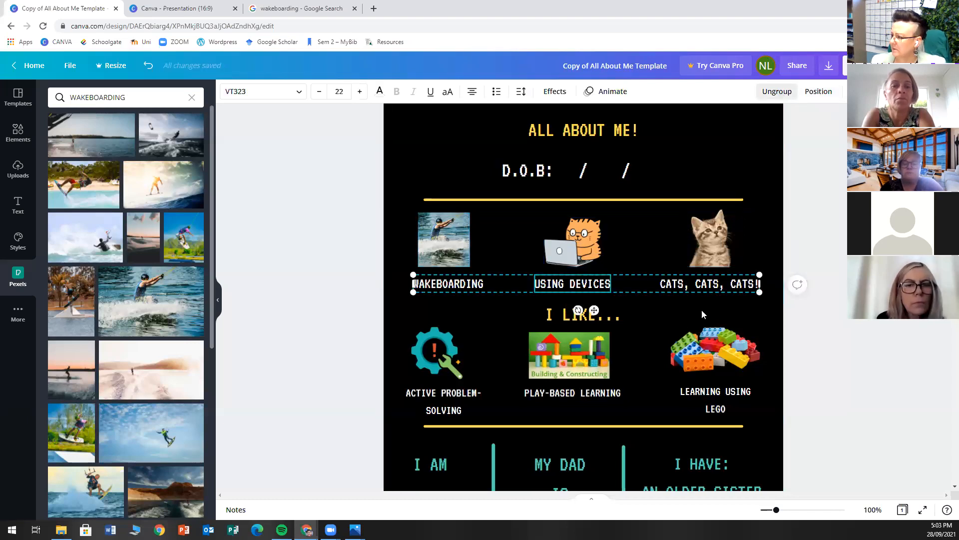
pyautogui.click(771, 202)
# Select the MY PICTURE GOES HERE photo frame beside the YOU CAN HELP ME BY list.
pyautogui.scroll(-7, 738, 220)
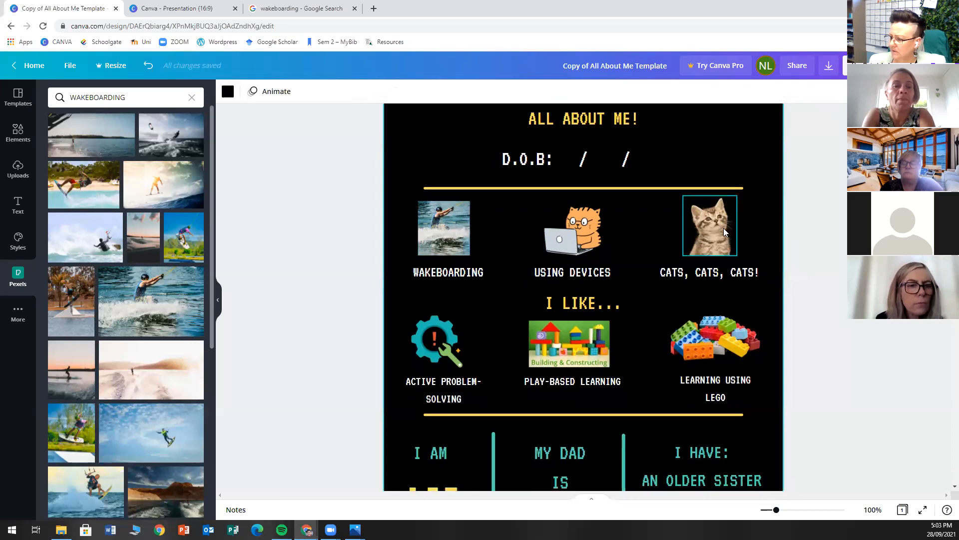
pyautogui.scroll(-2, 734, 220)
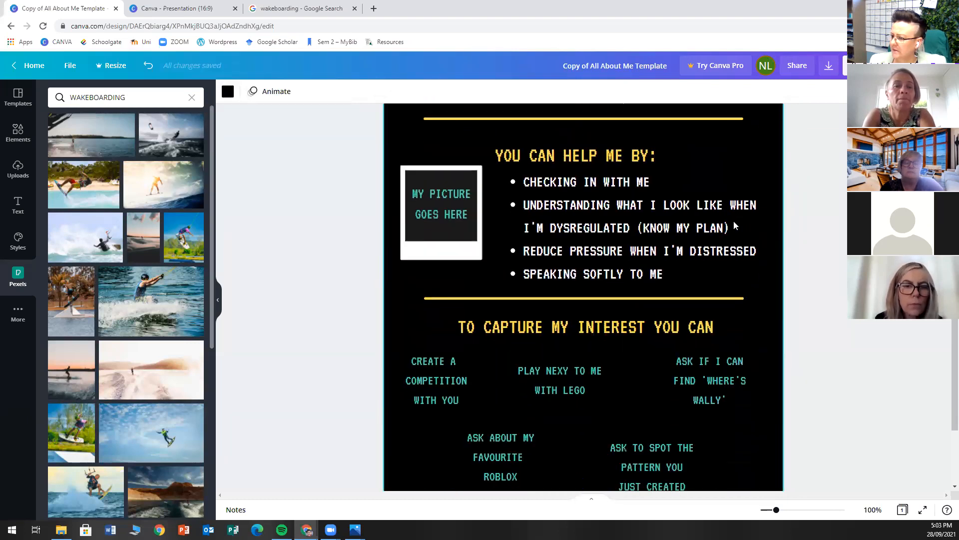
pyautogui.click(434, 219)
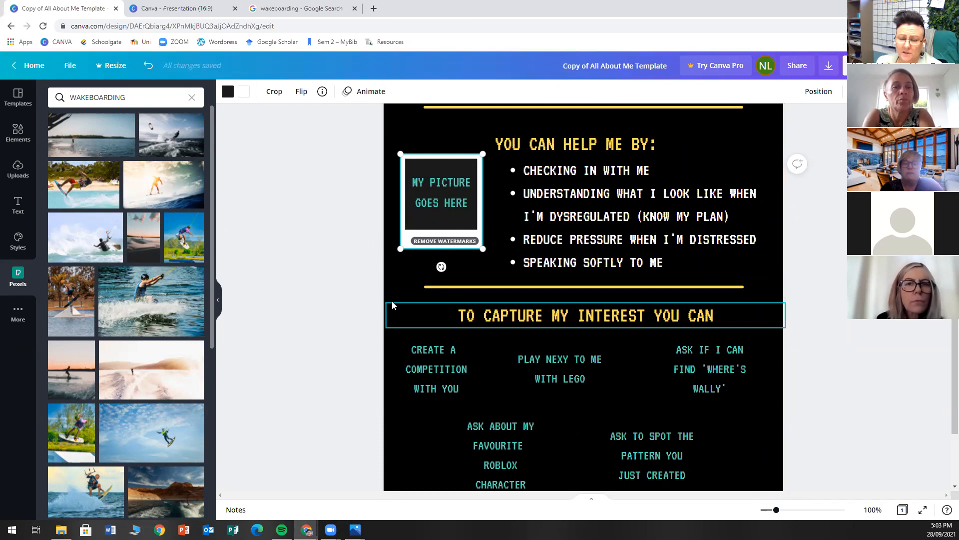
# Save the enlarged cable wakeboarding picture from the Google image results to the Desktop as wakeboarding, and return to the Canva design.
pyautogui.click(308, 8)
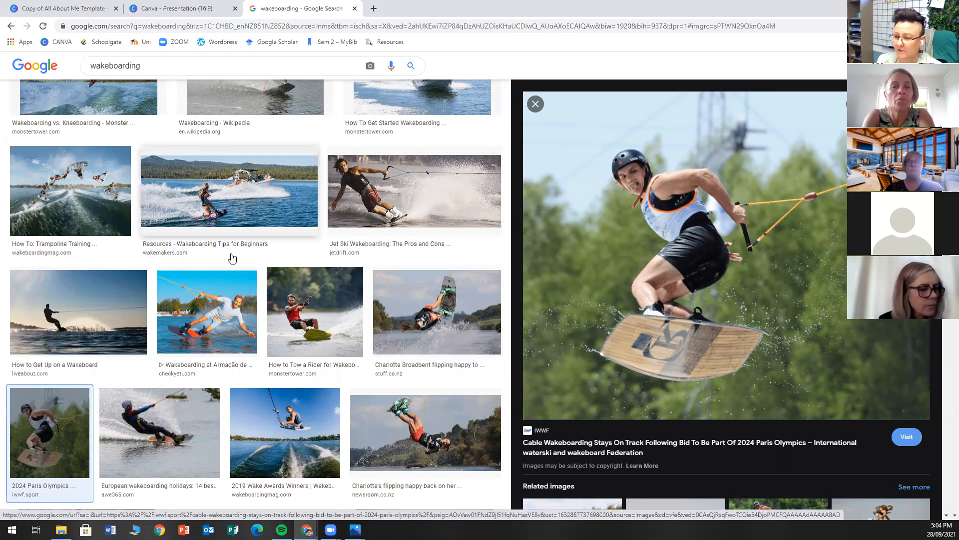
pyautogui.rightClick(710, 148)
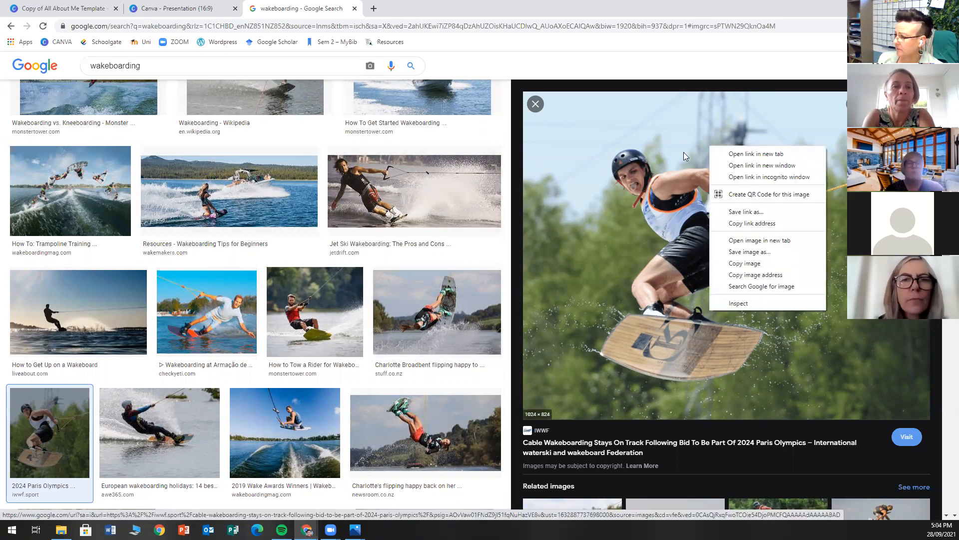
pyautogui.click(757, 253)
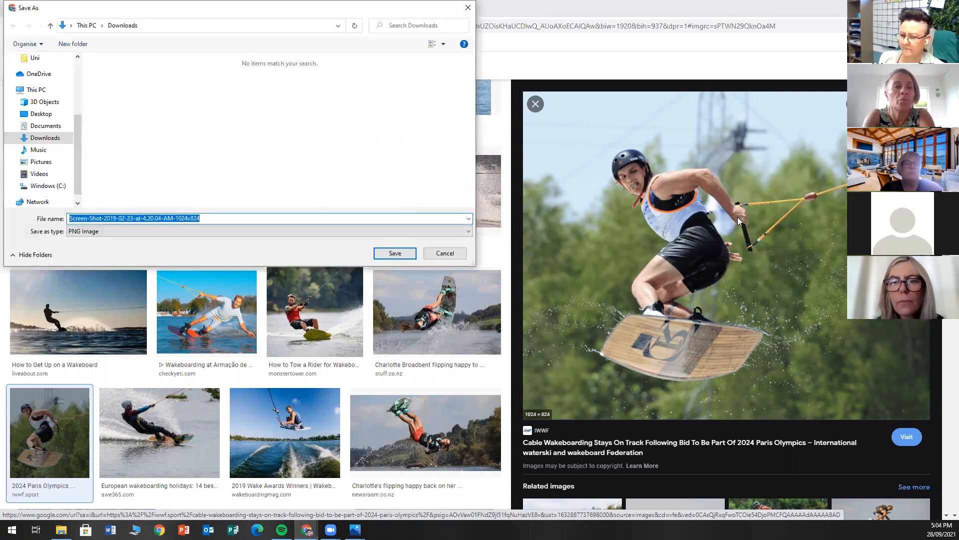
pyautogui.write('WAKE')
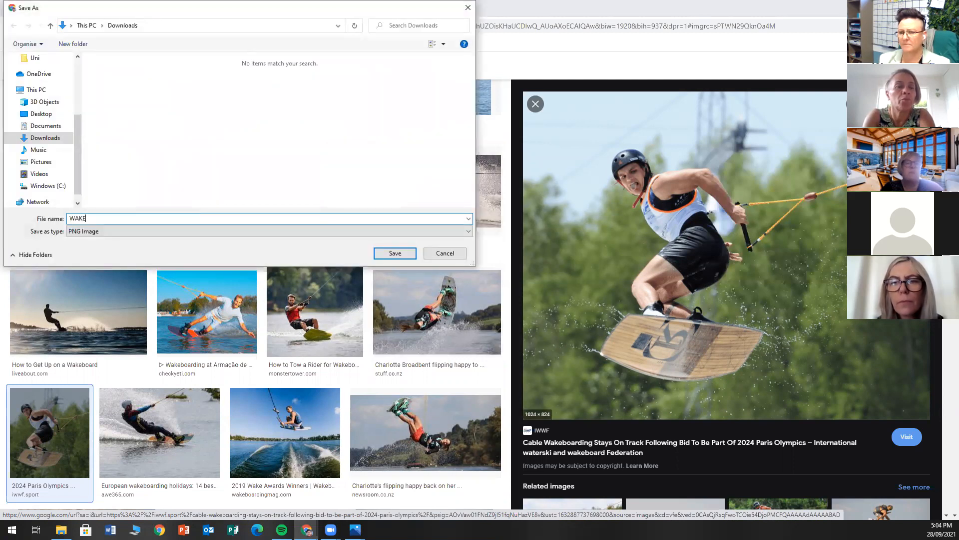
pyautogui.press('BackSpace')
pyautogui.press('BackSpace')
pyautogui.press('BackSpace')
pyautogui.press('BackSpace')
pyautogui.press('BackSpace')
pyautogui.write('wakeboarding')
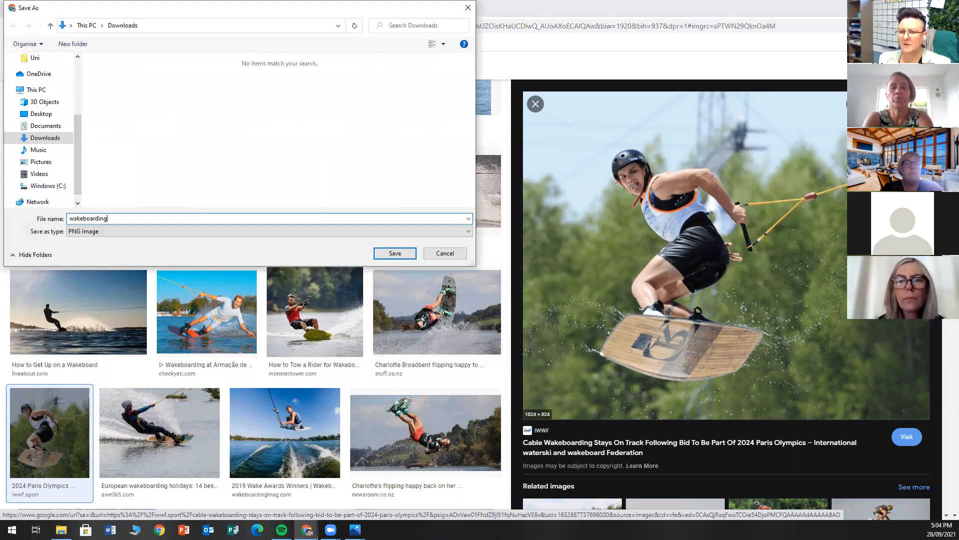
pyautogui.click(33, 115)
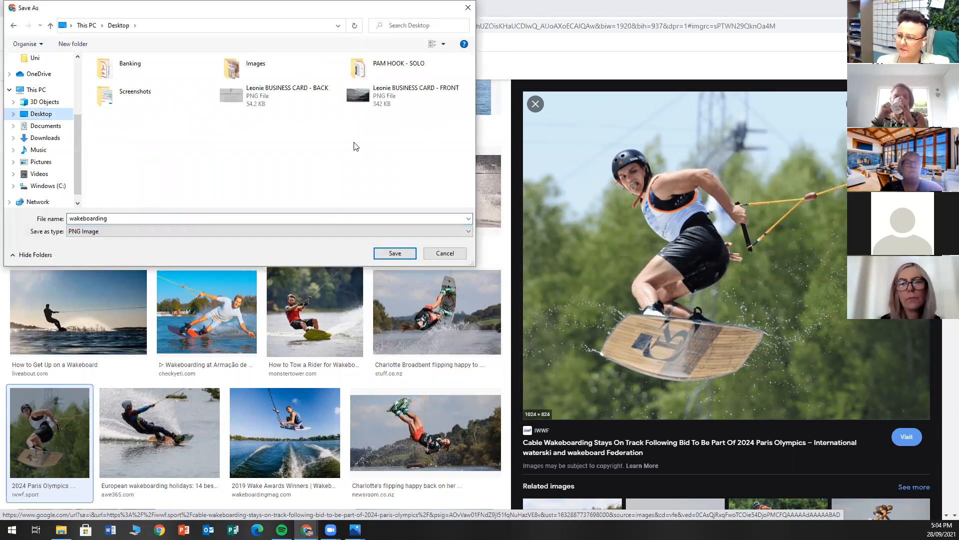
pyautogui.click(395, 253)
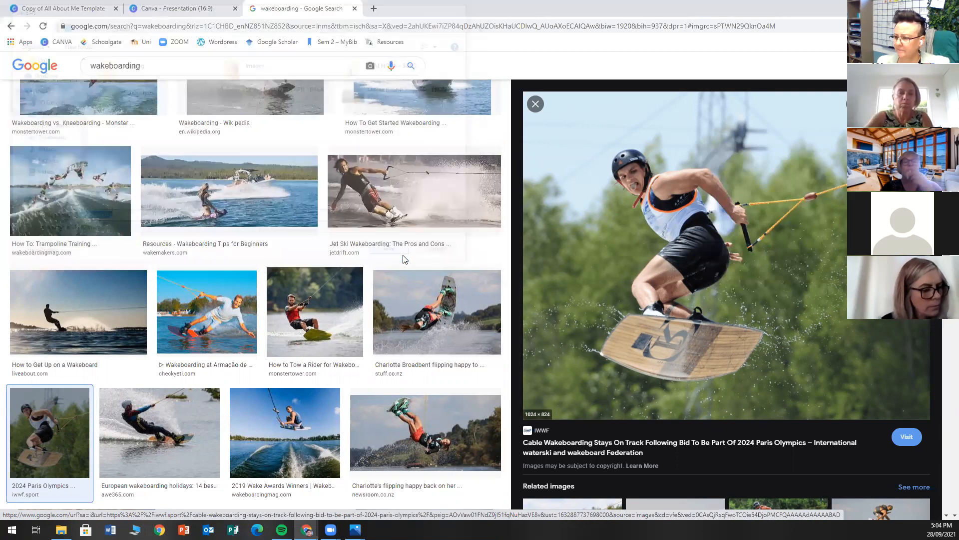
pyautogui.click(62, 10)
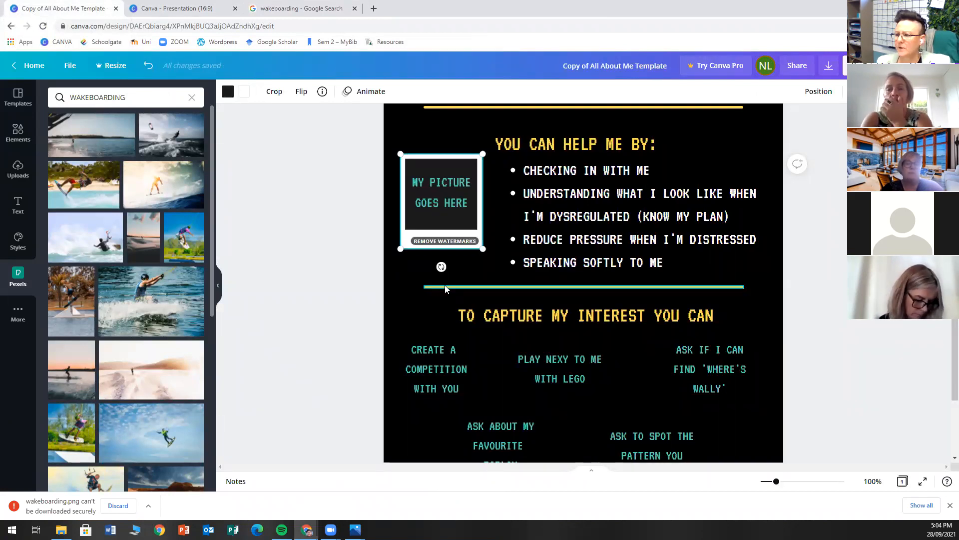
pyautogui.scroll(2, 389, 360)
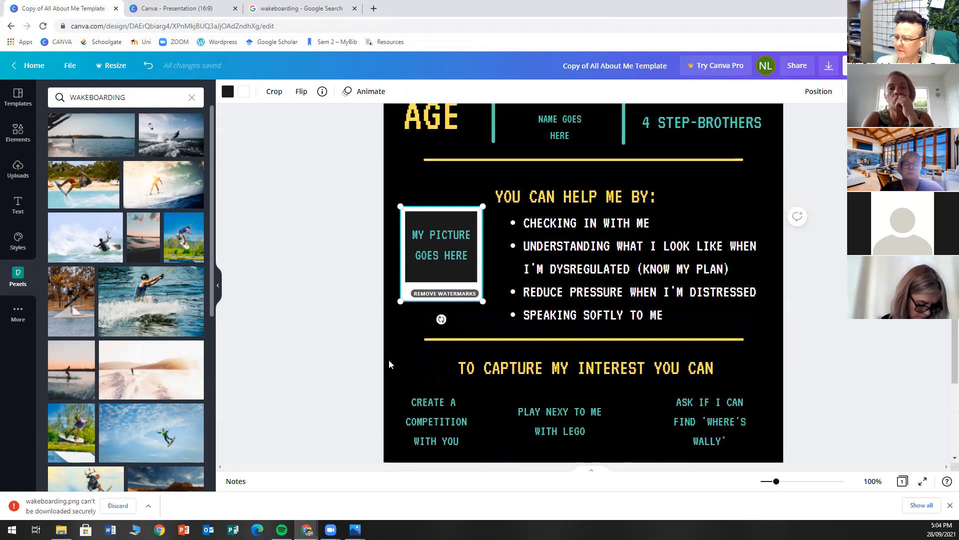
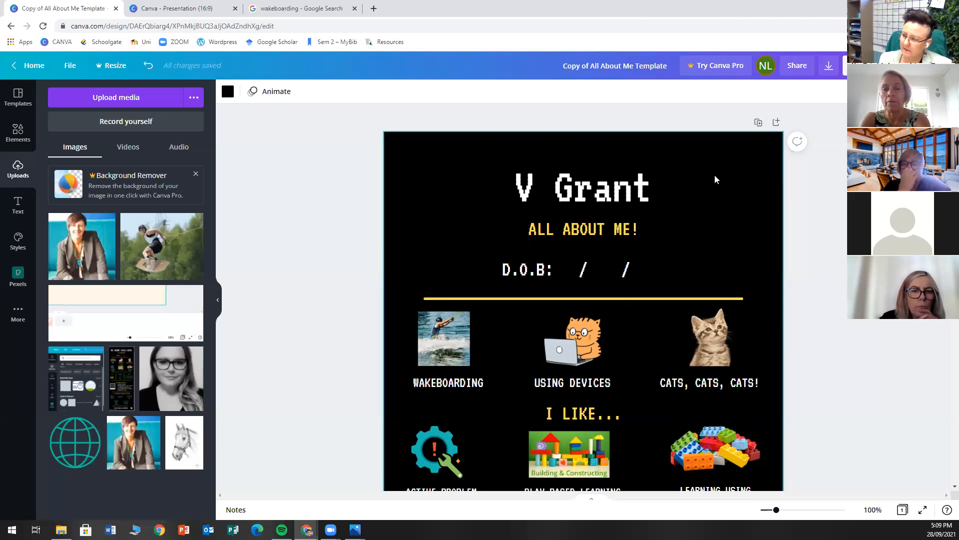
# View the link permission choices in the design's sharing settings, and close them without changing anything.
pyautogui.scroll(-1, 755, 250)
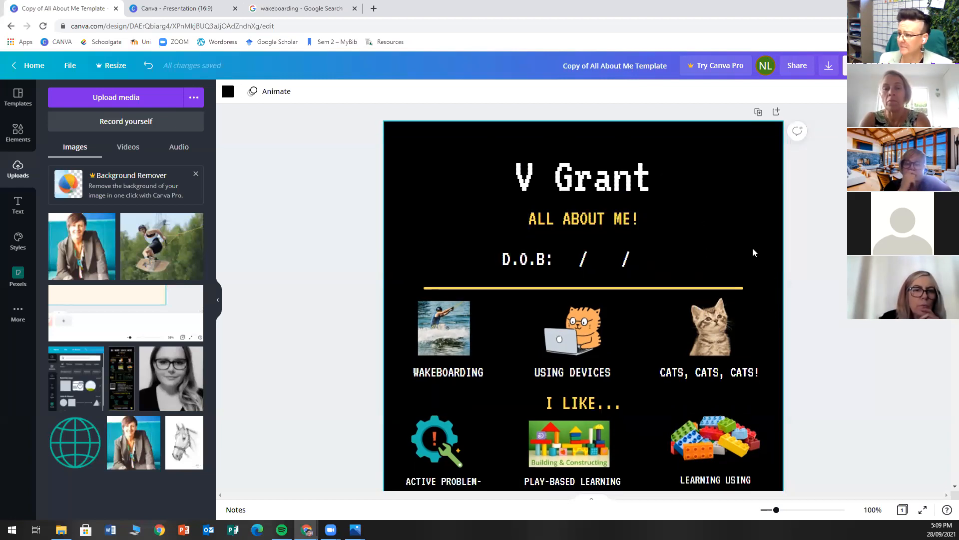
pyautogui.scroll(-4, 753, 248)
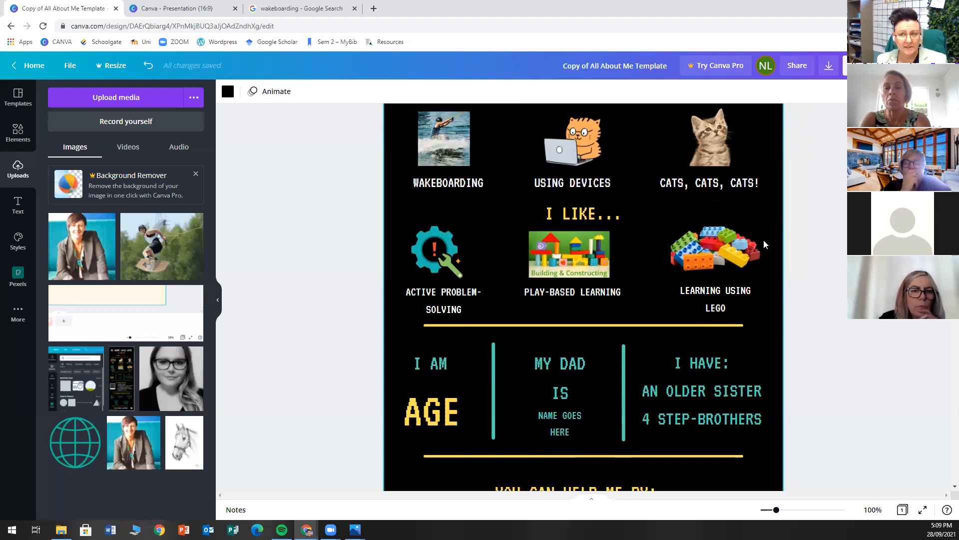
pyautogui.click(795, 69)
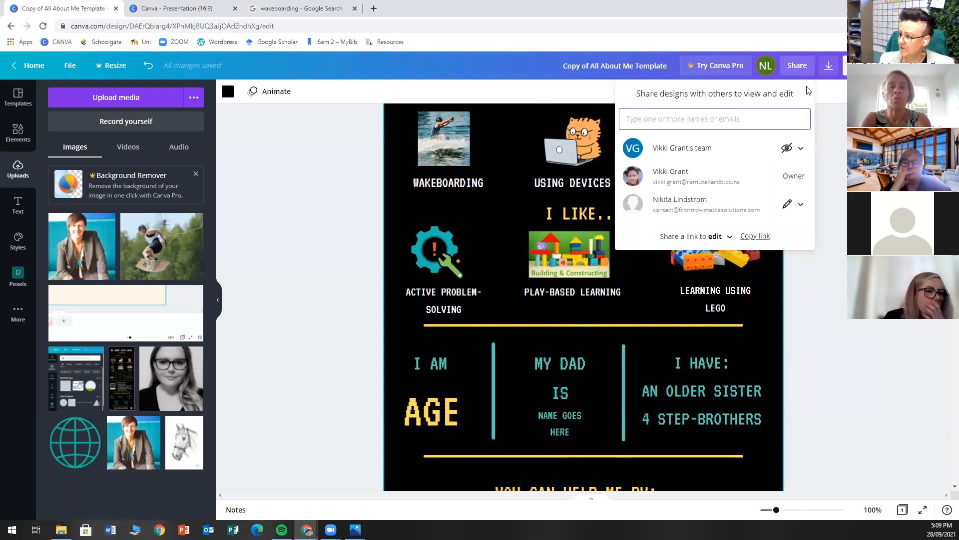
pyautogui.click(724, 239)
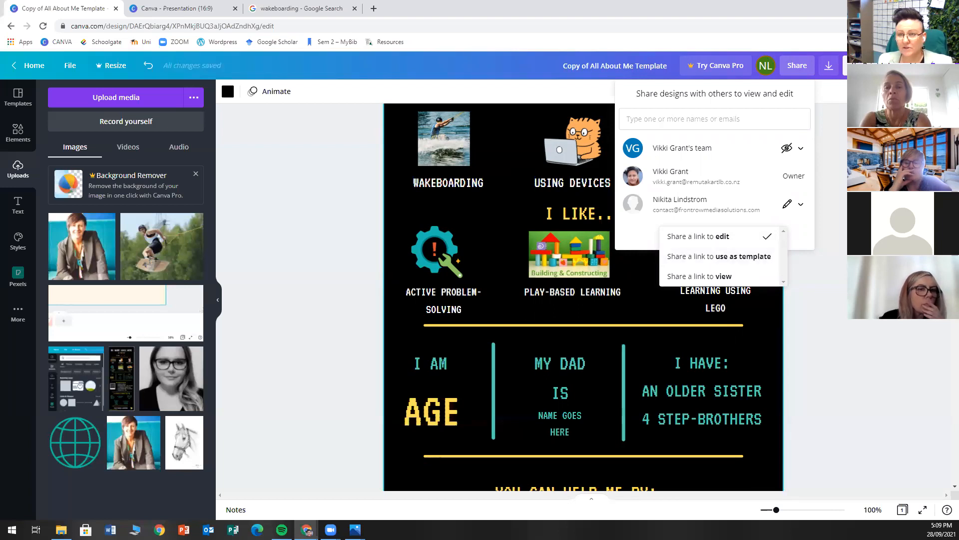
pyautogui.press('Escape')
pyautogui.click(847, 148)
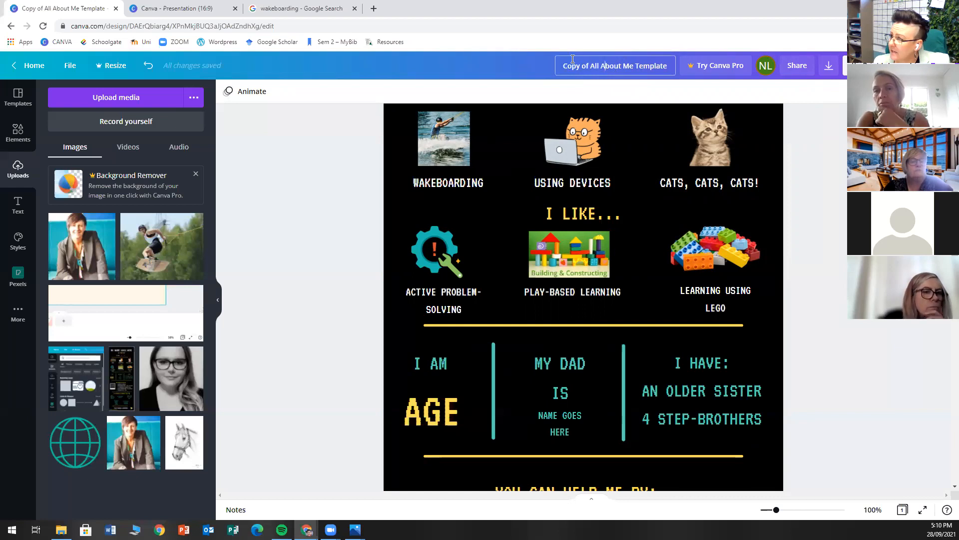
# Rename the design as "New All About Me Template".
pyautogui.moveTo(565, 65); pyautogui.dragTo(678, 64)
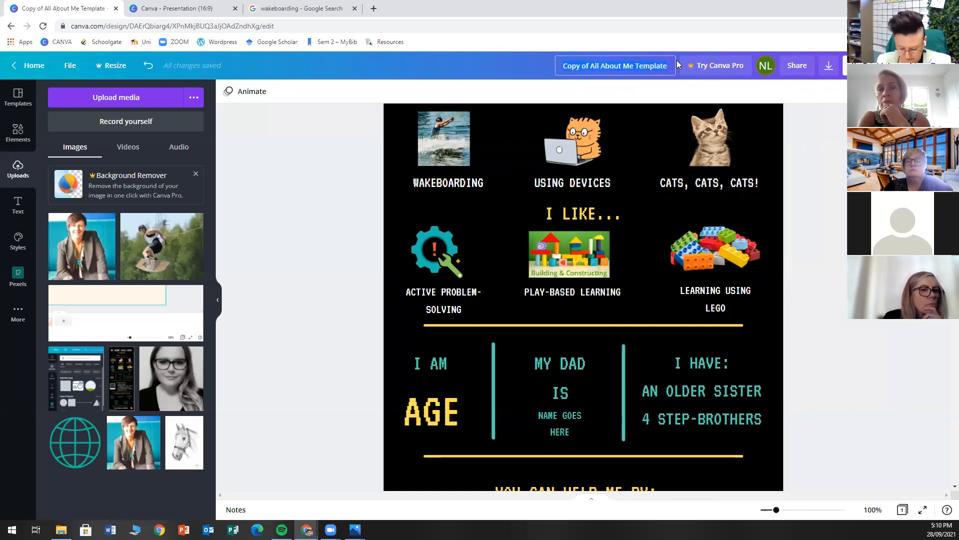
pyautogui.write('New')
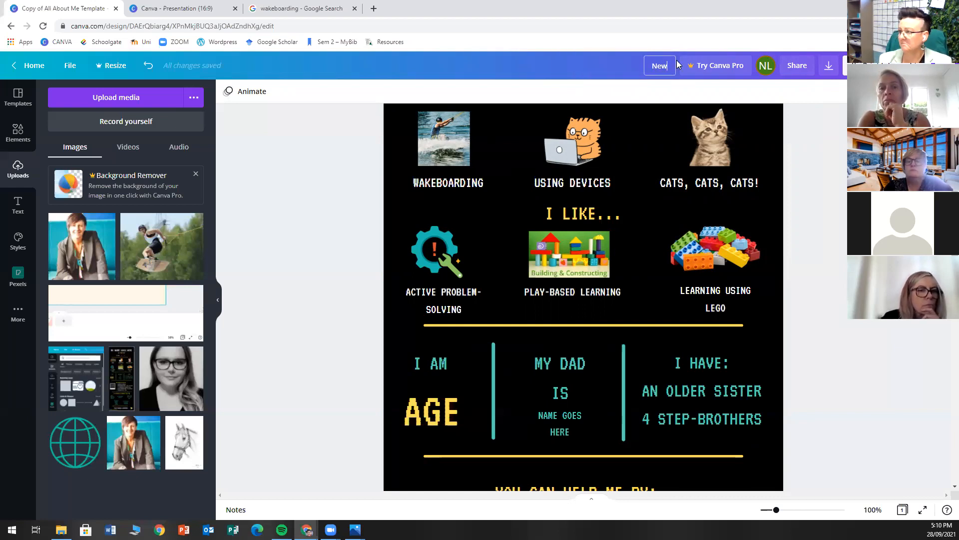
pyautogui.write(' All A')
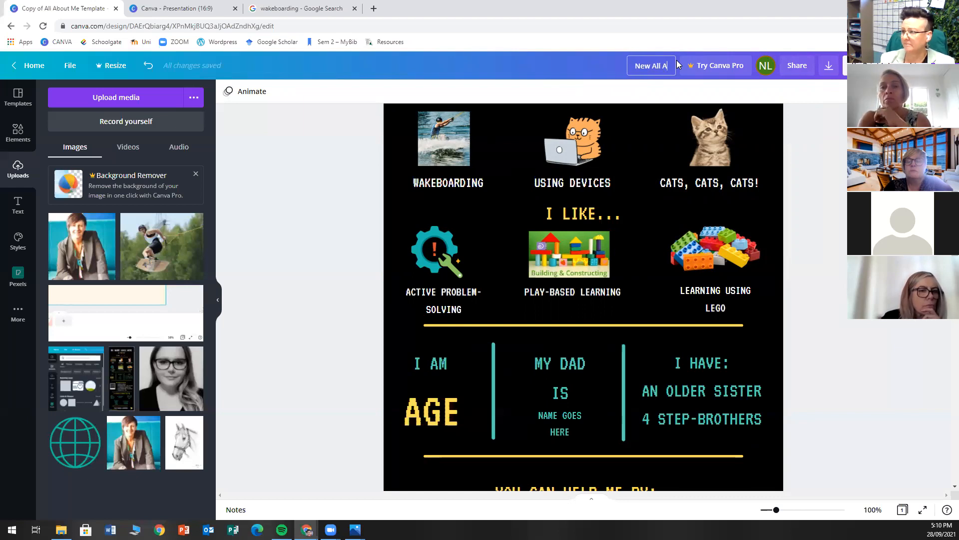
pyautogui.write('bout Me Template')
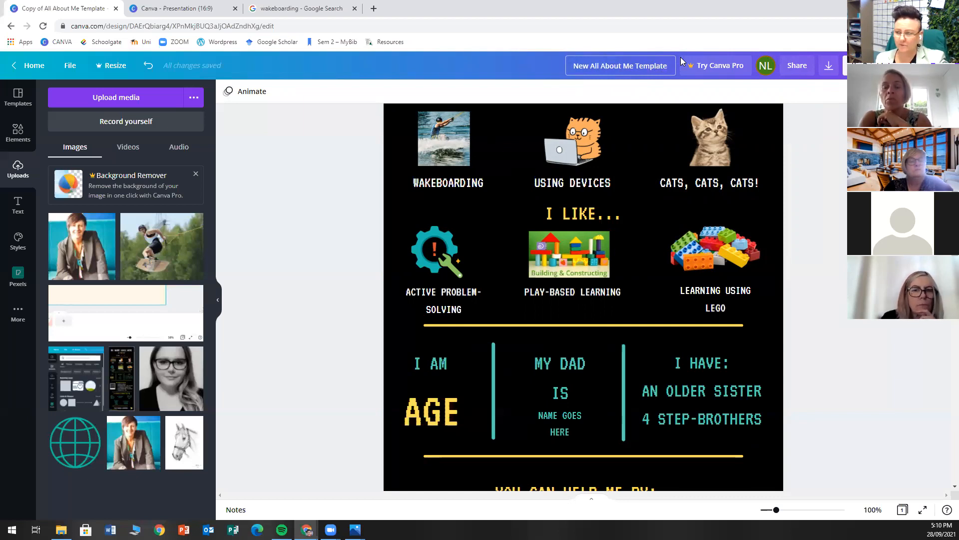
pyautogui.click(640, 165)
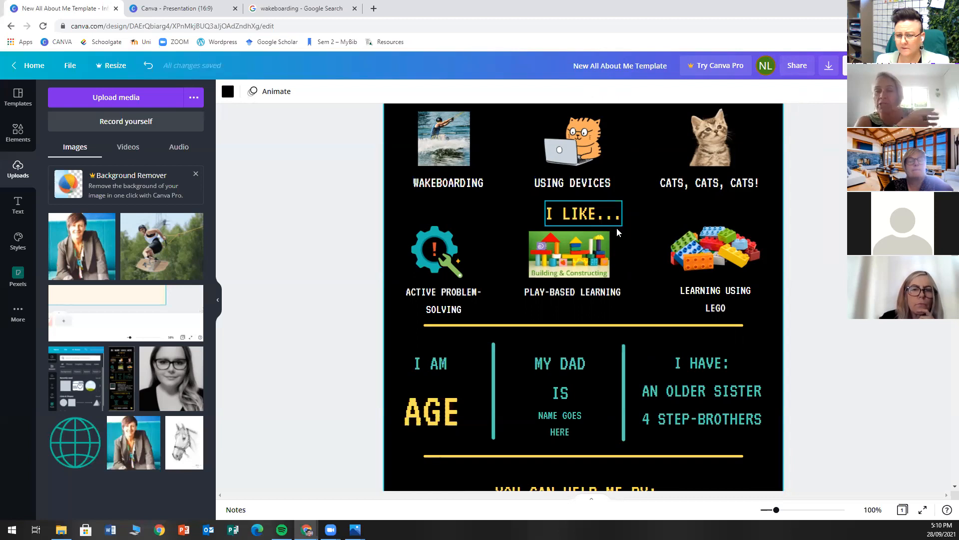
# Look at the sharing settings again, and browse the categories of the Elements library.
pyautogui.click(802, 69)
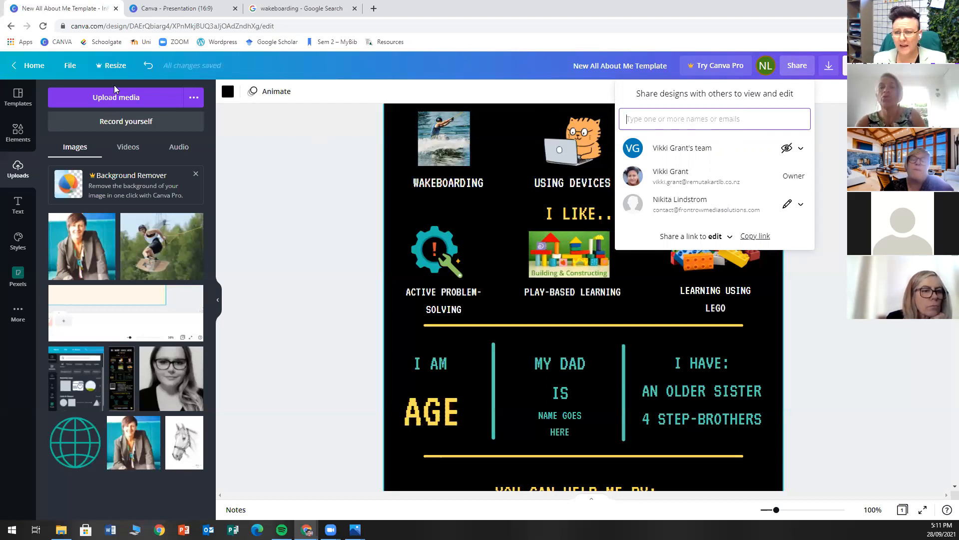
pyautogui.click(18, 134)
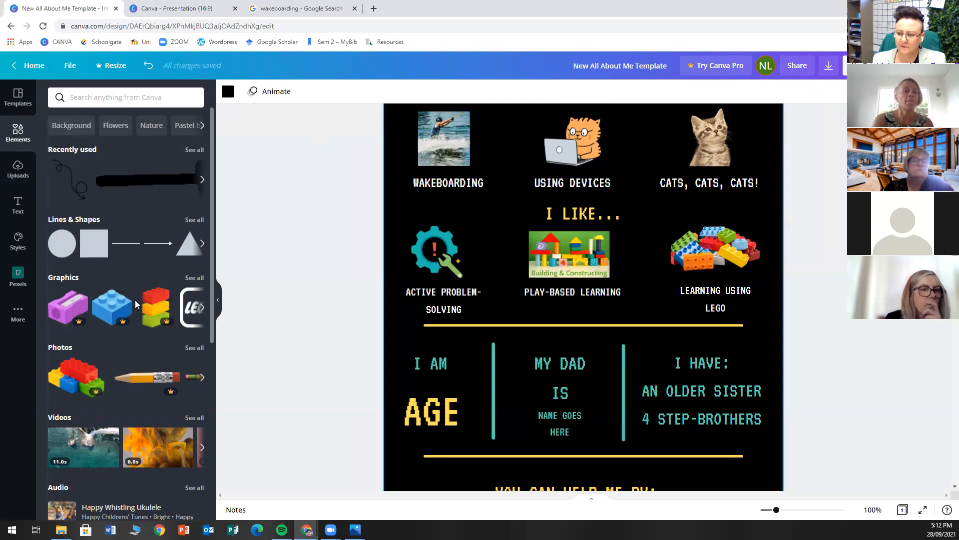
pyautogui.scroll(-4, 135, 299)
pyautogui.scroll(3, 128, 302)
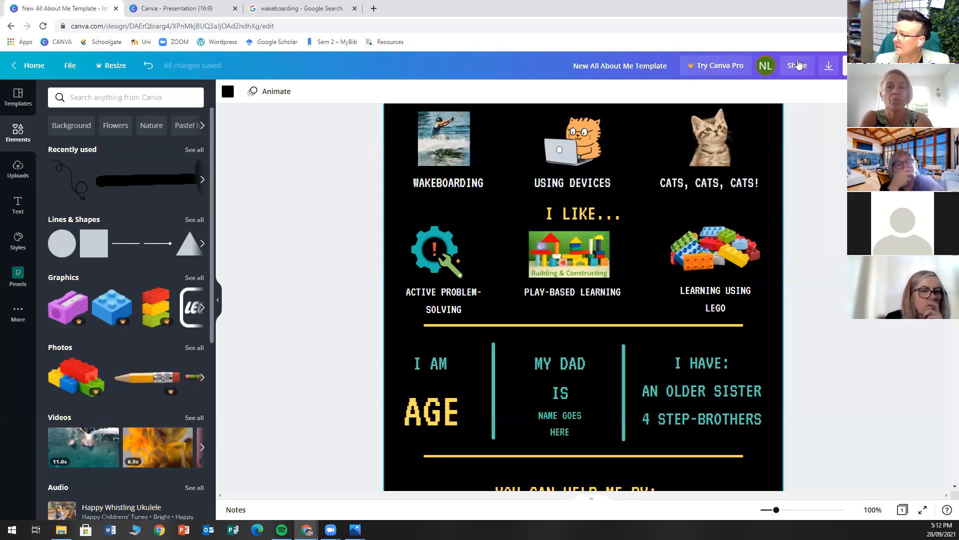
# Open the design's download options, and look over the infographic down to the TO CAPTURE MY INTEREST section.
pyautogui.click(830, 67)
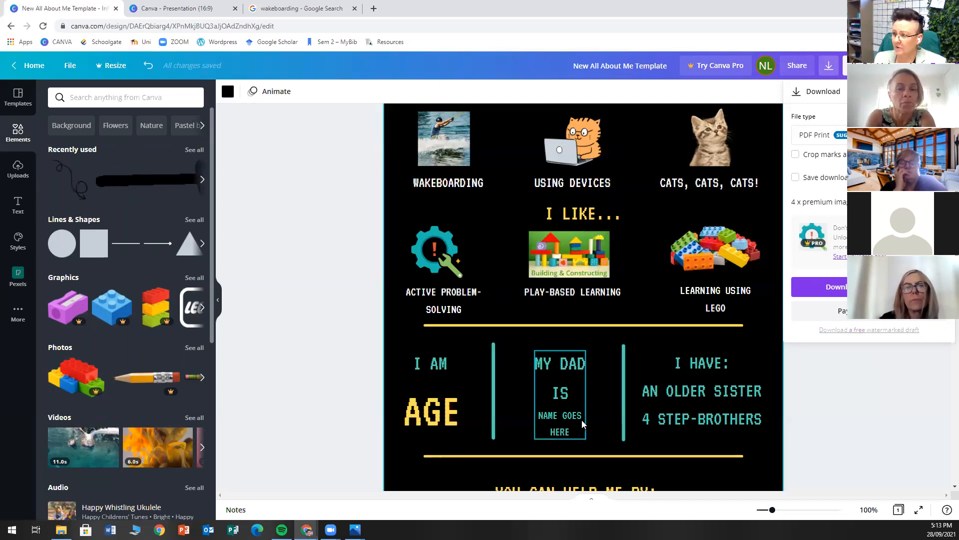
pyautogui.scroll(5, 543, 384)
pyautogui.scroll(-7, 542, 384)
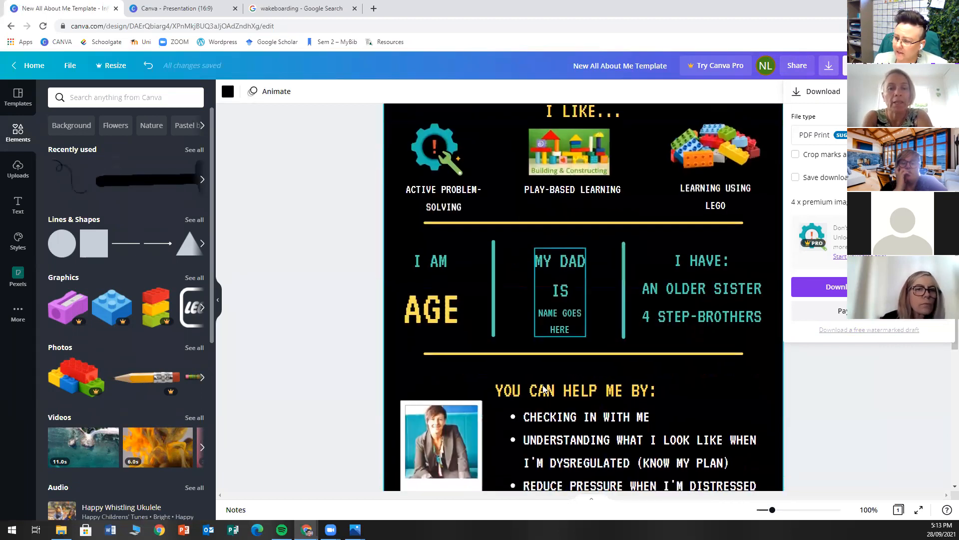
pyautogui.scroll(-3, 545, 390)
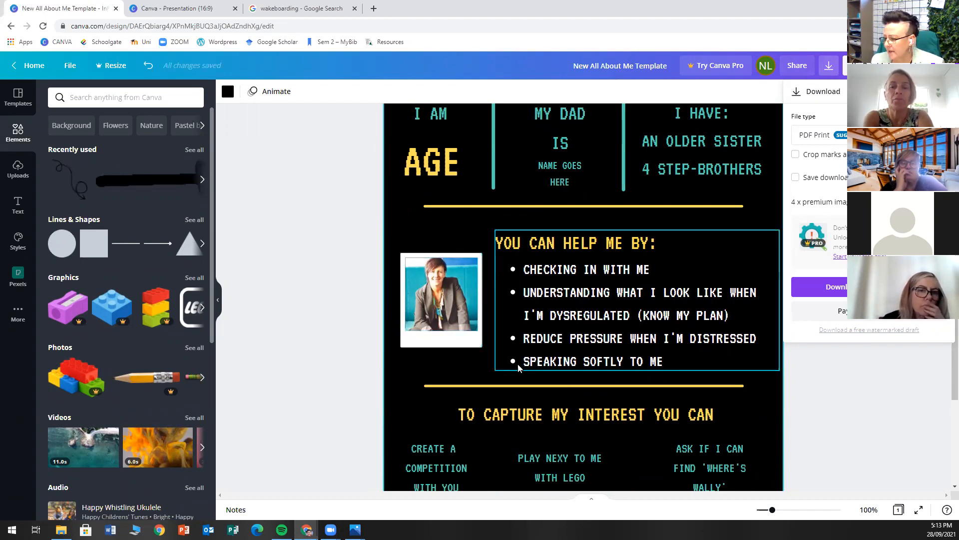
# Look over the infographic down to the PLAY-BASED LEARNING footer and back up to the I LIKE section.
pyautogui.scroll(-1, 458, 373)
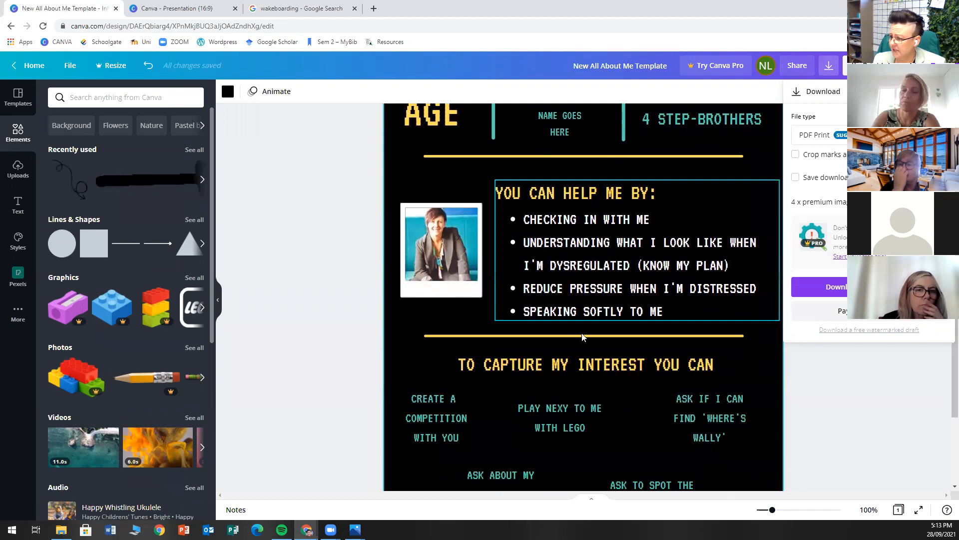
pyautogui.scroll(-2, 484, 354)
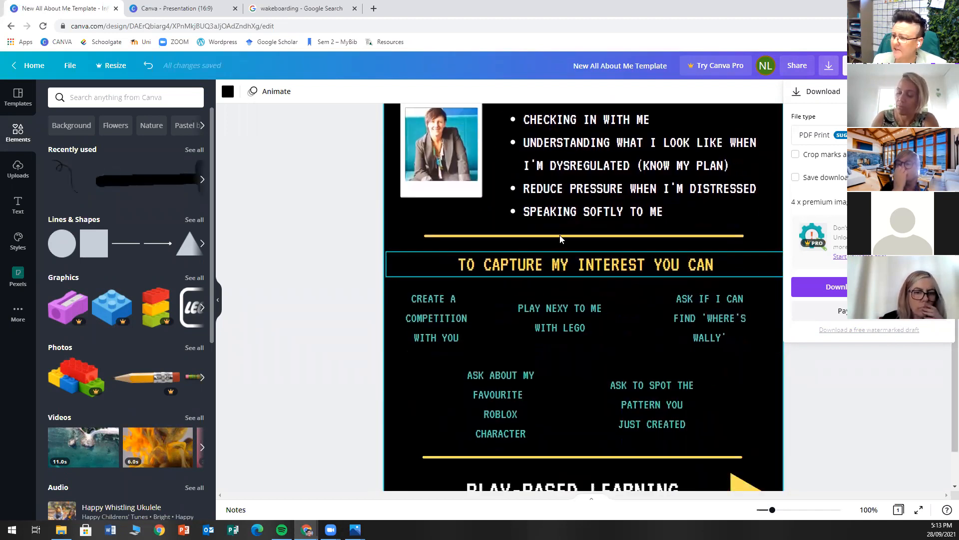
pyautogui.scroll(-2, 435, 283)
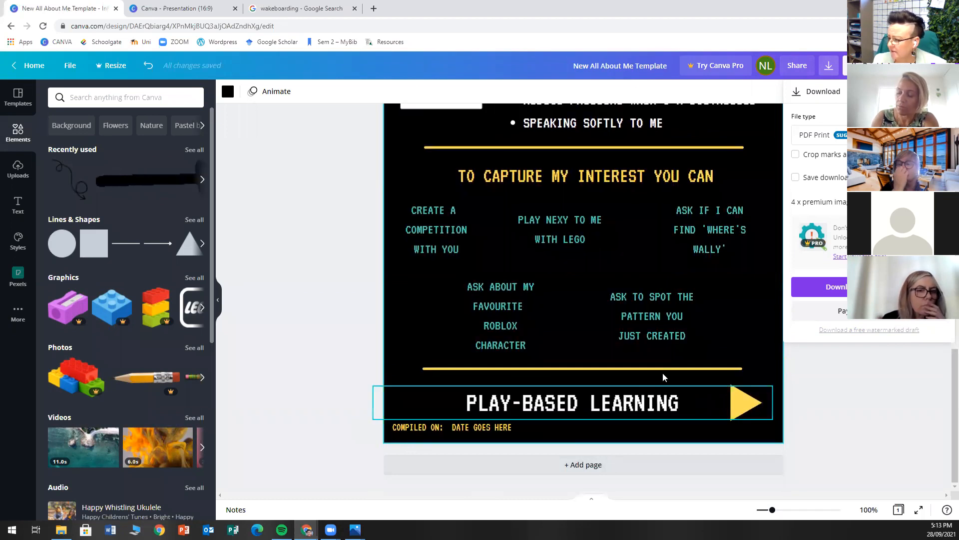
pyautogui.scroll(5, 673, 289)
pyautogui.scroll(4, 673, 289)
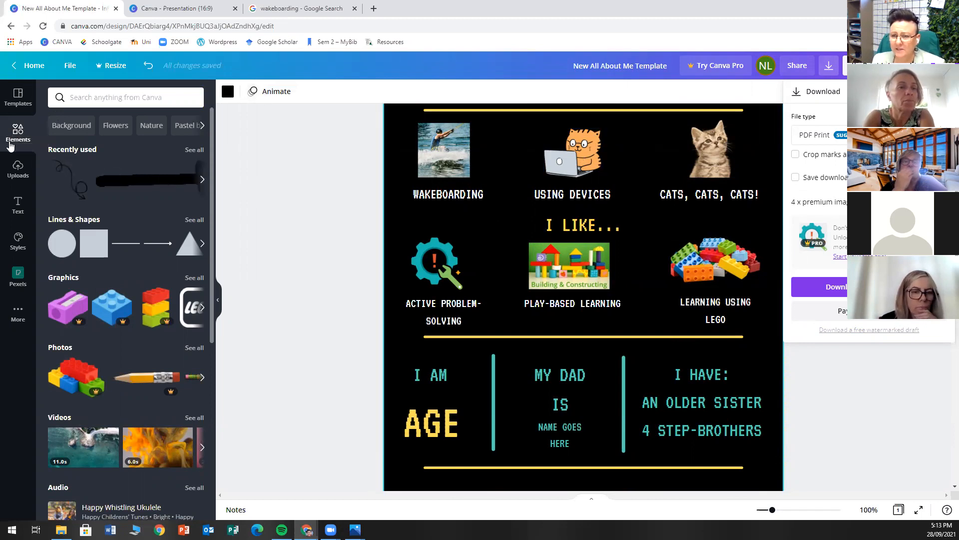
# Search the Elements library for "cats" and browse the matching photos, graphics and videos.
pyautogui.click(60, 97)
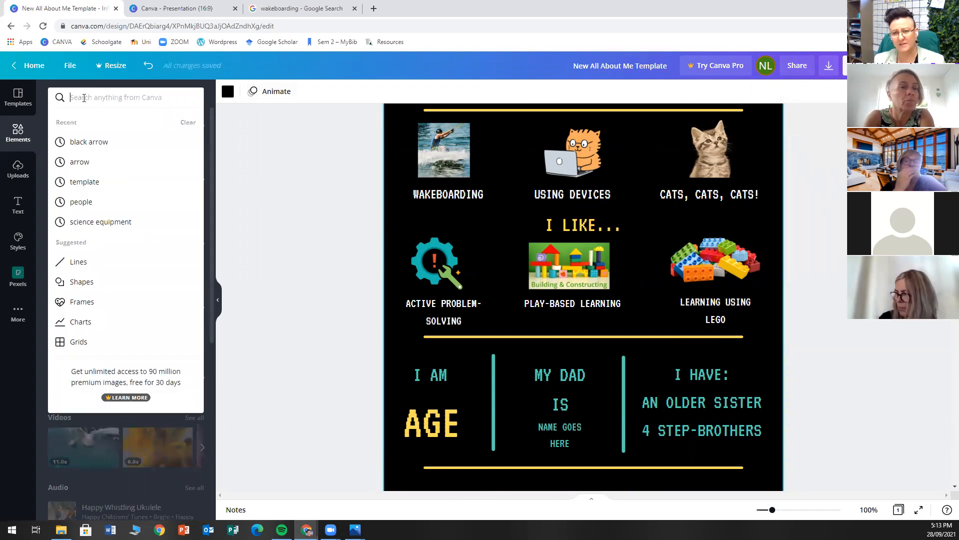
pyautogui.write('cats')
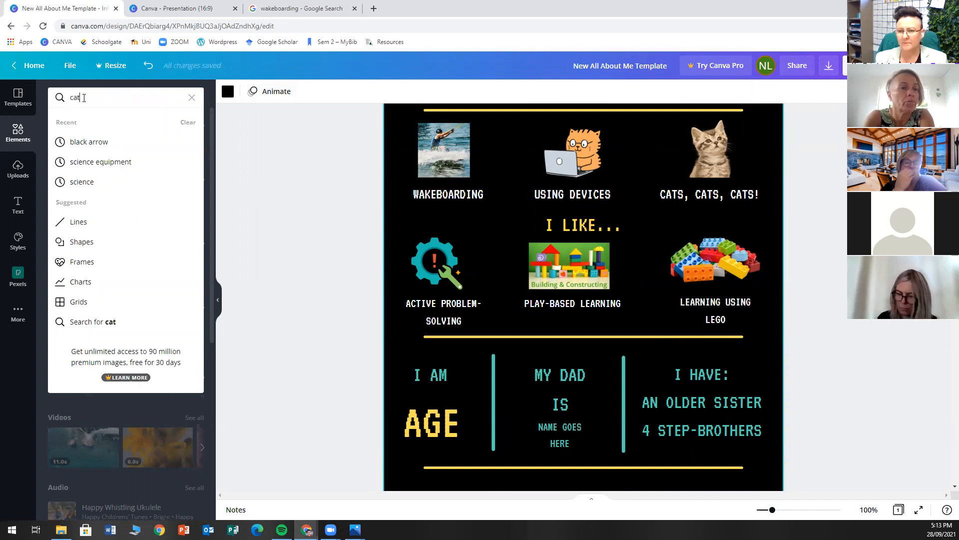
pyautogui.press('Return')
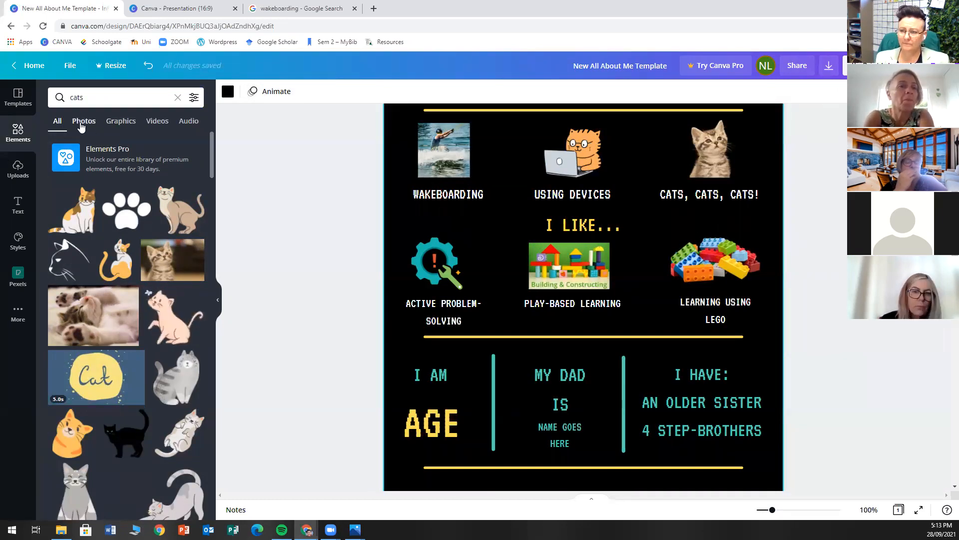
pyautogui.click(82, 125)
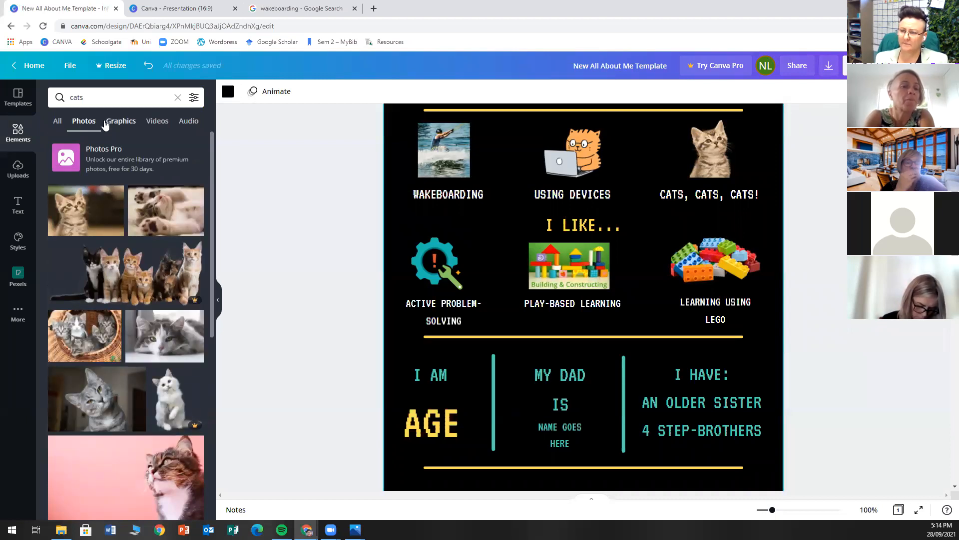
pyautogui.click(126, 124)
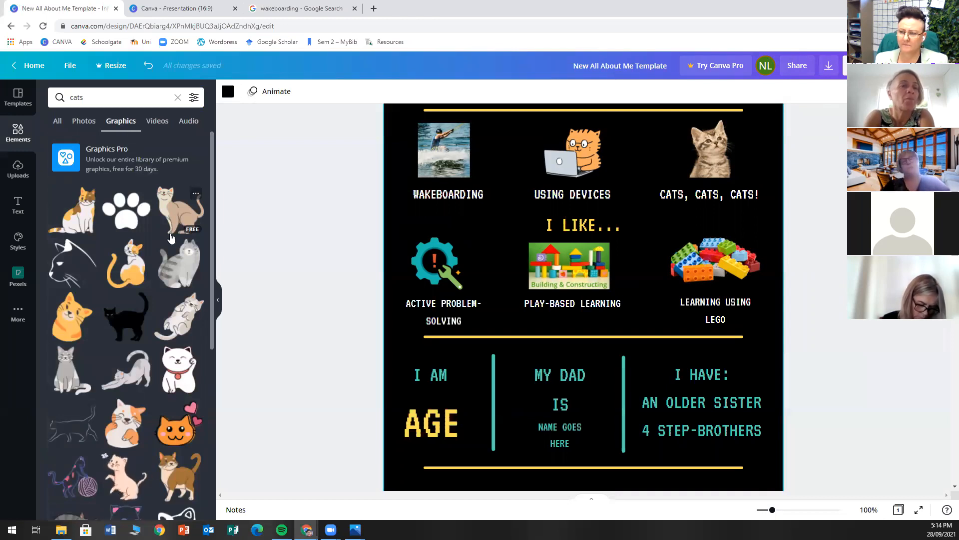
pyautogui.scroll(-3, 159, 241)
pyautogui.scroll(-3, 159, 240)
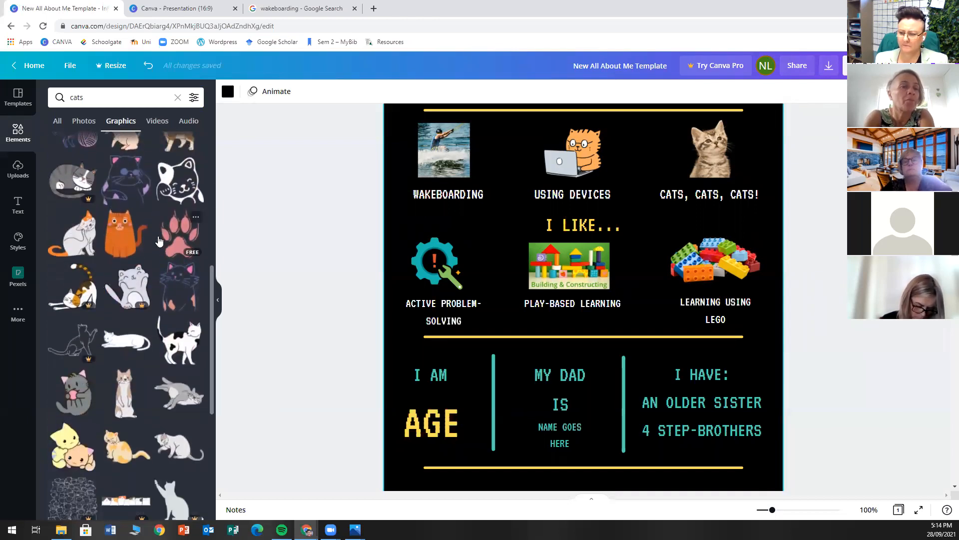
pyautogui.scroll(3, 159, 241)
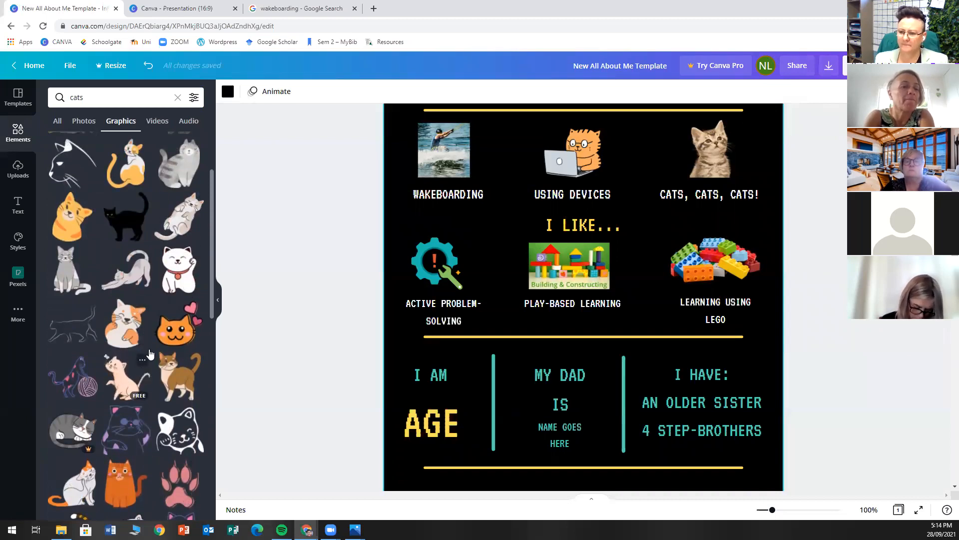
pyautogui.scroll(2, 151, 312)
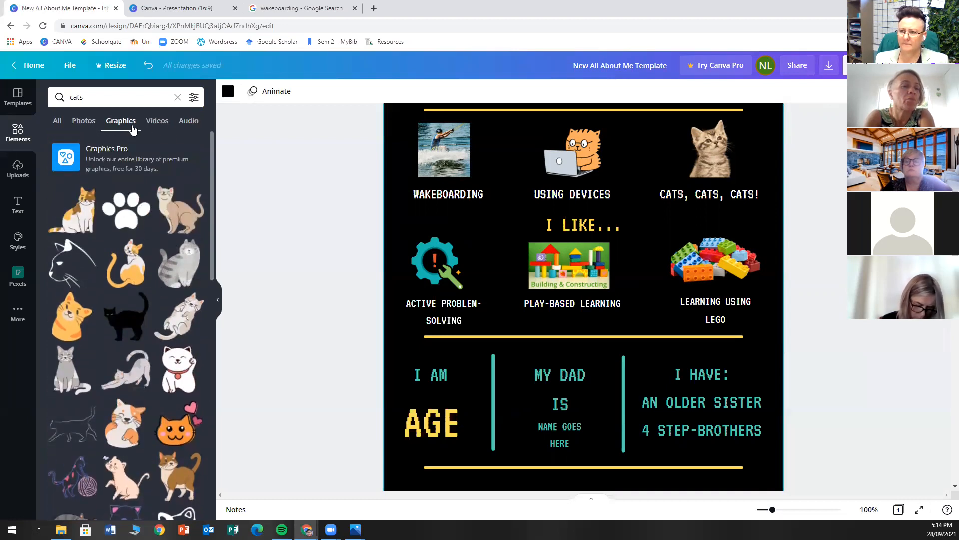
pyautogui.click(159, 122)
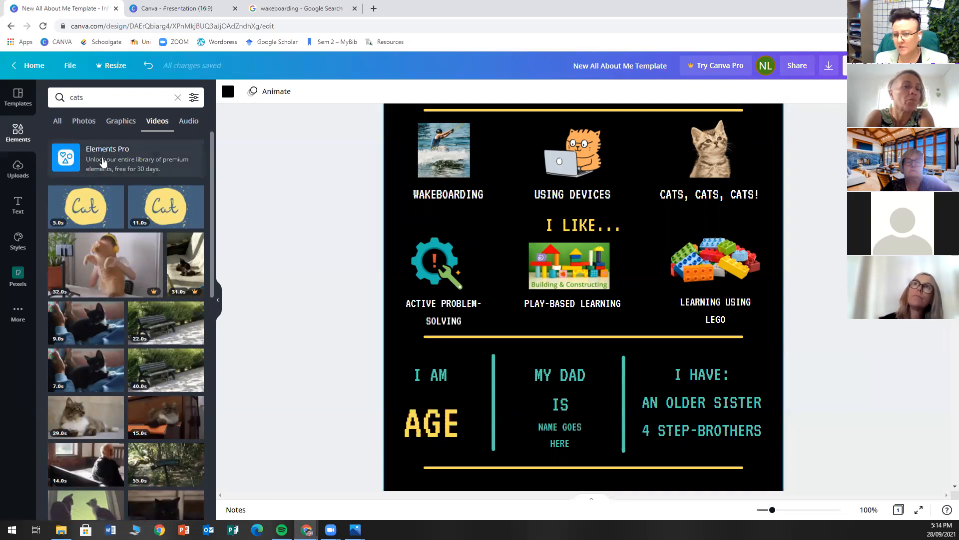
# Look through the available apps and integrations, and check the EDITING THE TEMPLATE slide in the presentation before returning to the infographic.
pyautogui.click(17, 314)
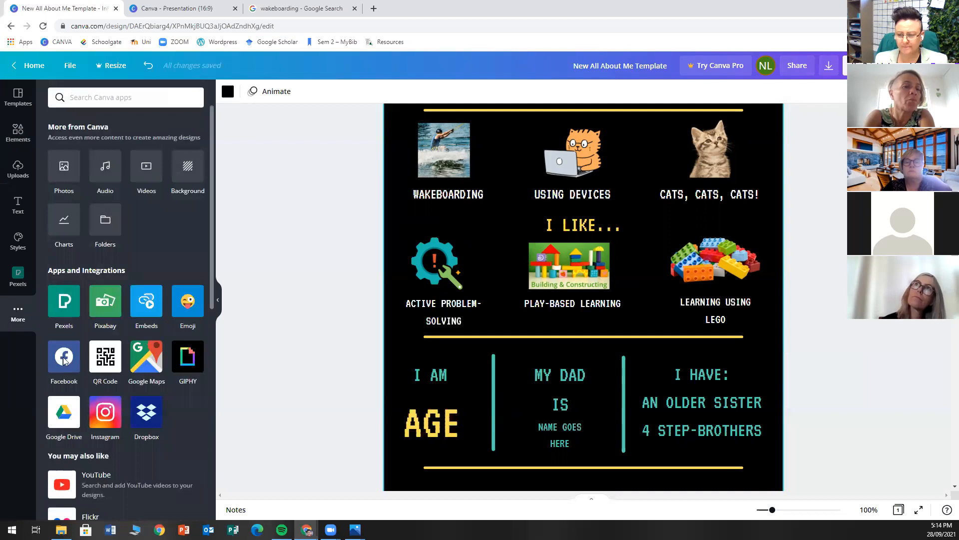
pyautogui.scroll(-2, 200, 433)
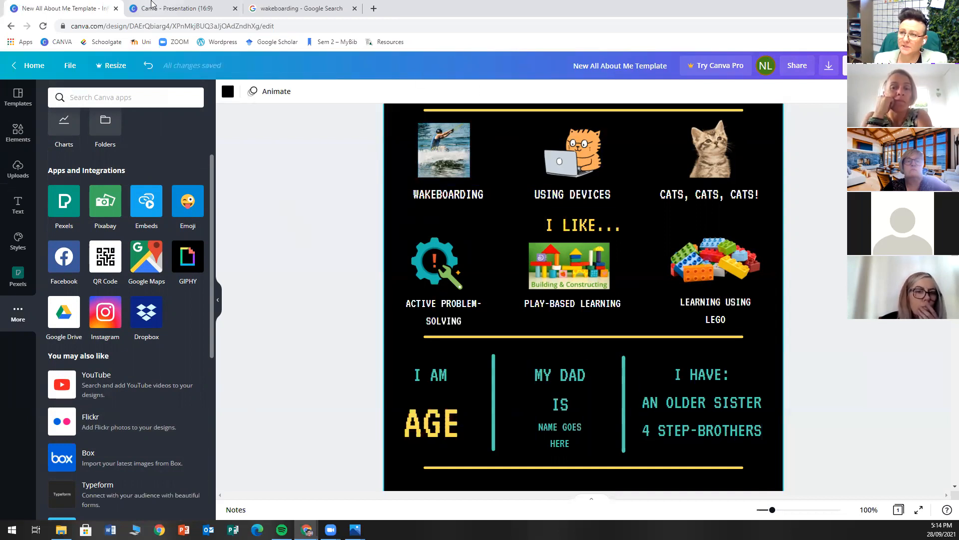
pyautogui.click(182, 10)
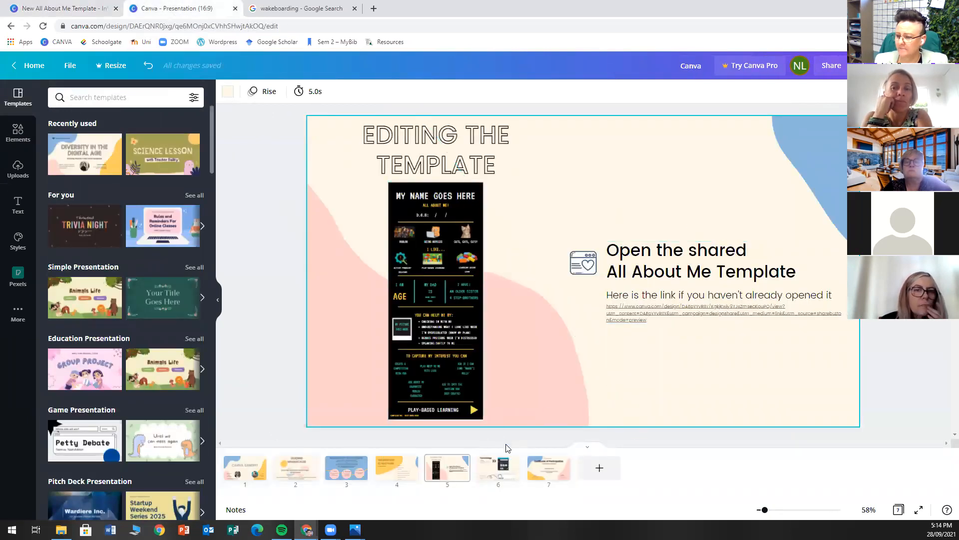
pyautogui.click(44, 9)
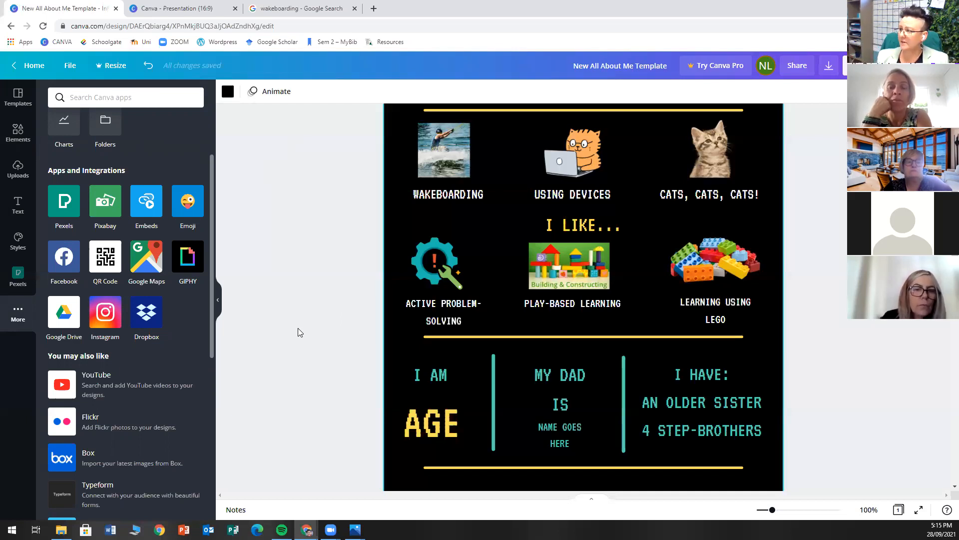
# View the file types offered for downloading the infographic, keep PDF Print selected, and close the download options without downloading.
pyautogui.click(833, 69)
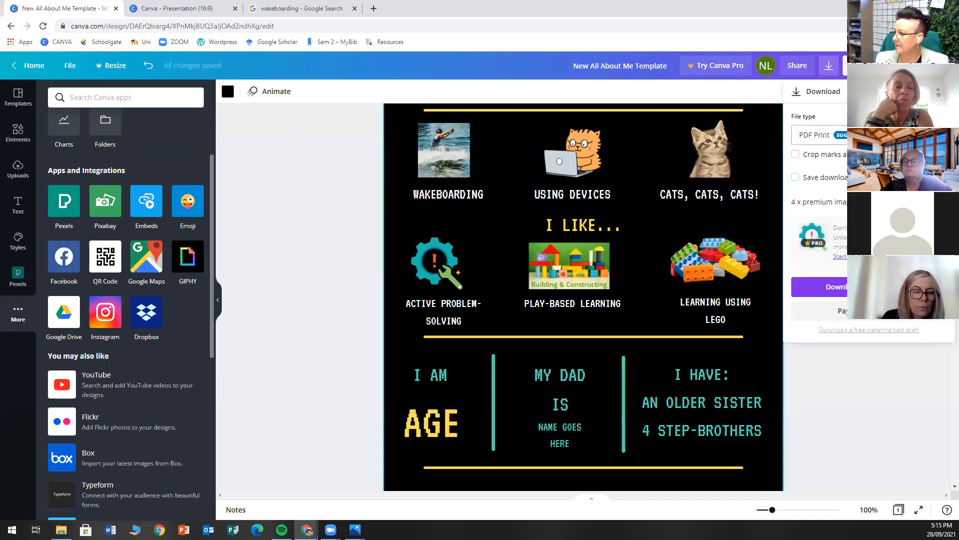
pyautogui.click(869, 134)
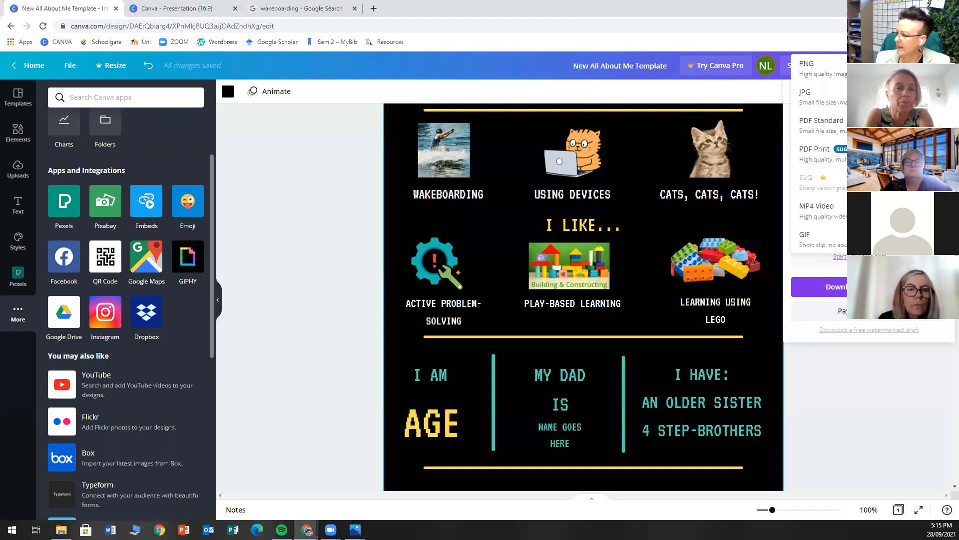
pyautogui.click(868, 153)
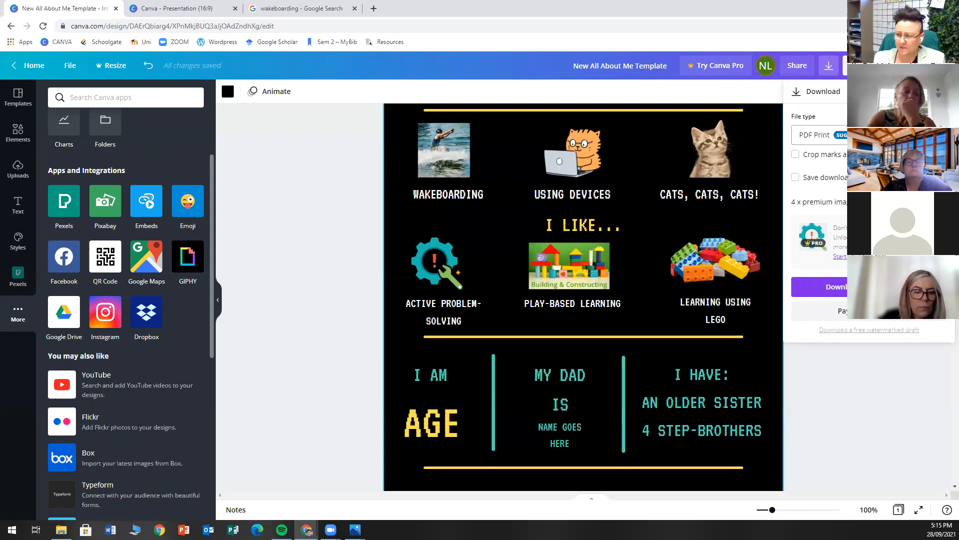
pyautogui.click(829, 67)
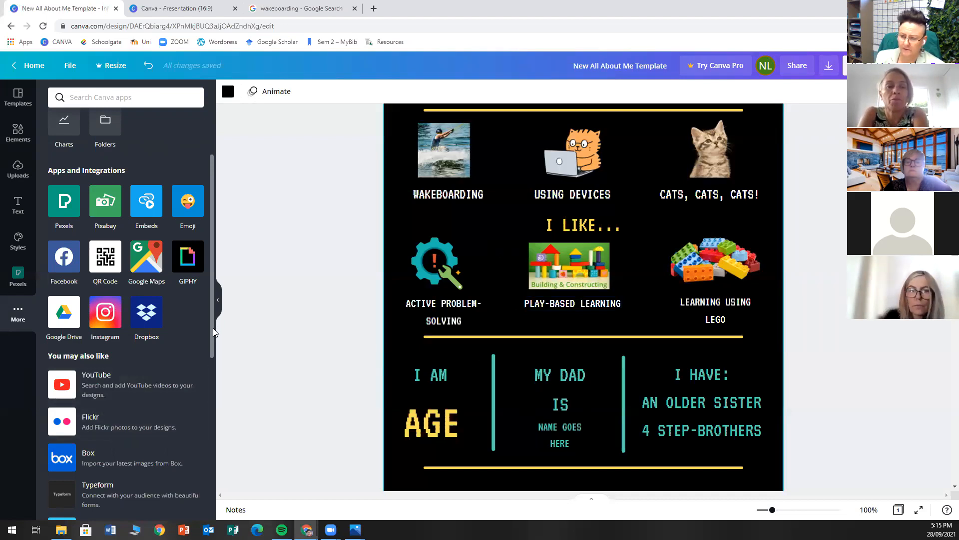
# Look through the suggested apps such as Bitmoji and Brandfolder, and open the infographic's sharing settings.
pyautogui.scroll(-3, 200, 392)
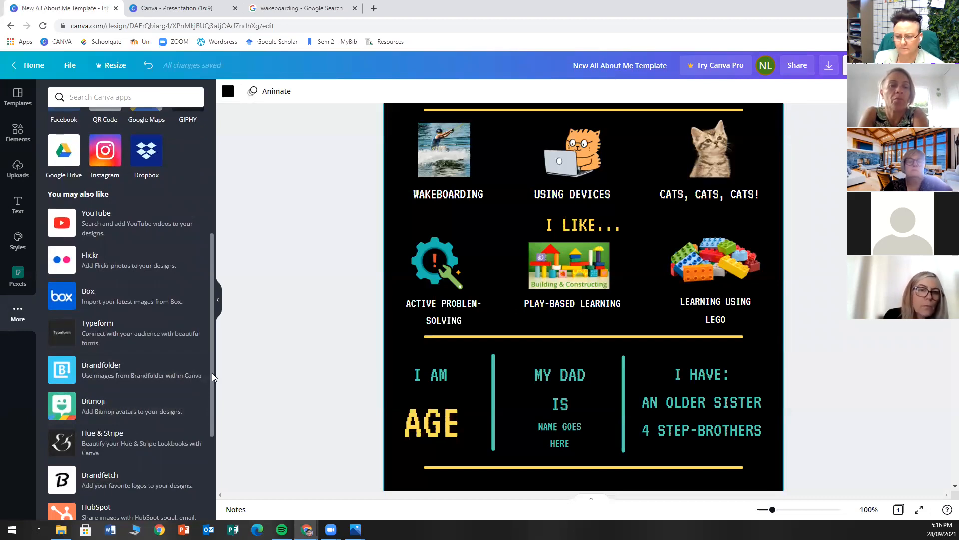
pyautogui.moveTo(212, 373); pyautogui.dragTo(223, 294)
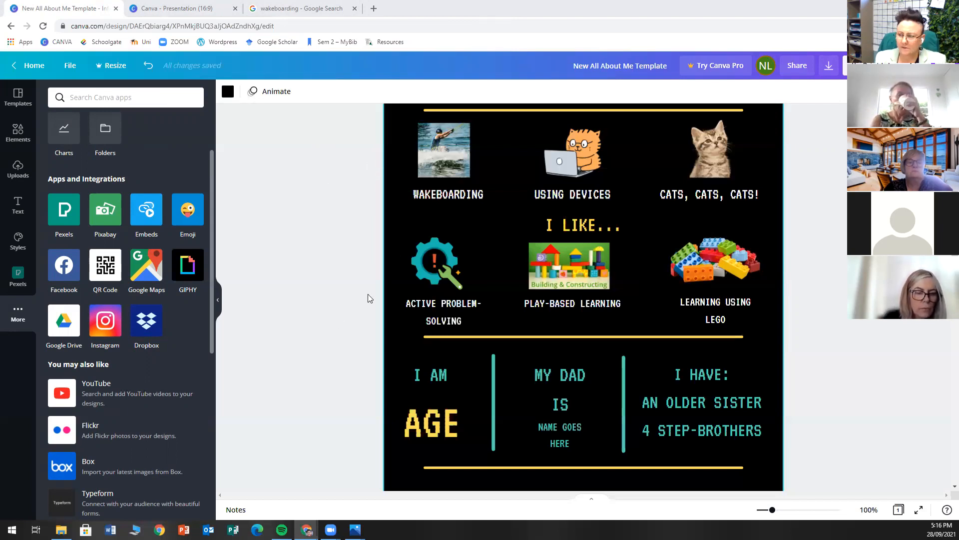
pyautogui.scroll(2, 398, 273)
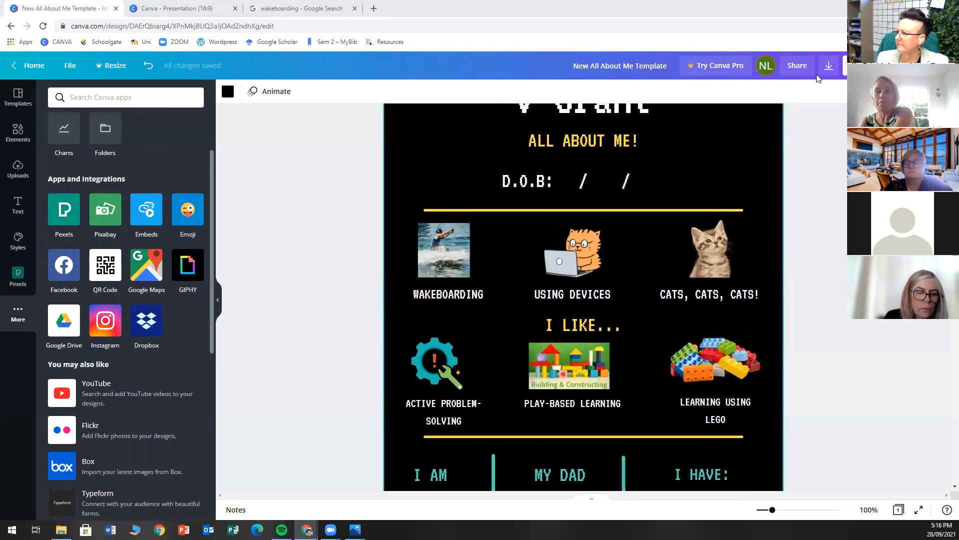
pyautogui.click(801, 66)
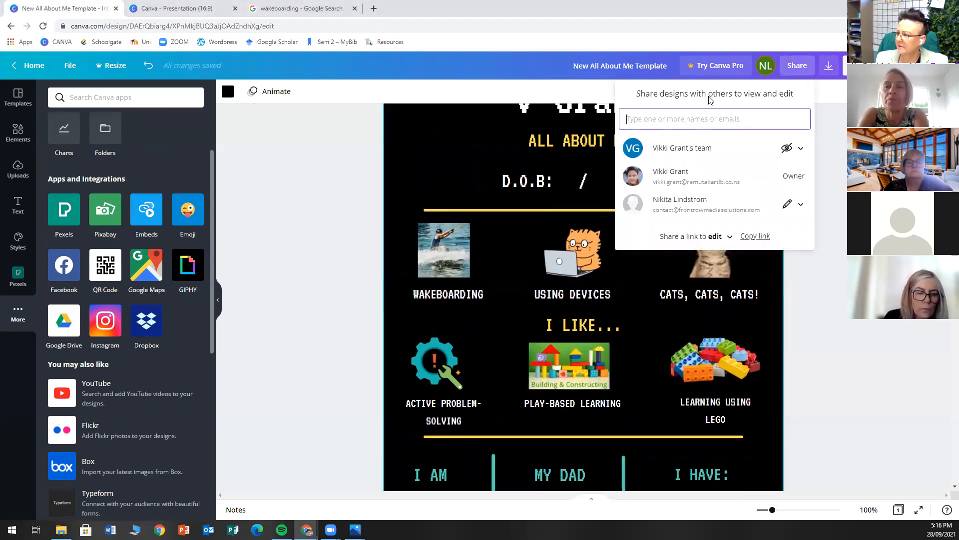
# Switch to the Canva presentation and show its CANVA SANDPIT title slide.
pyautogui.click(173, 8)
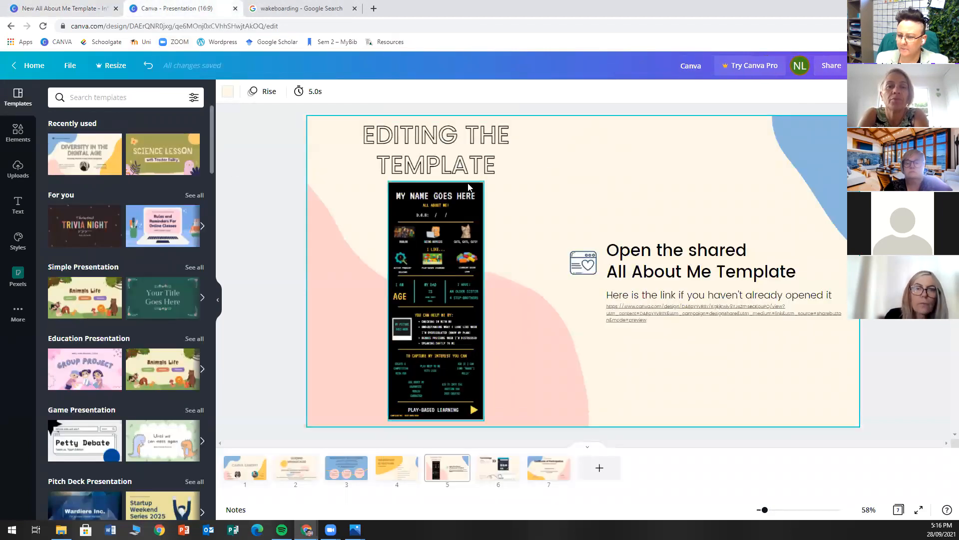
pyautogui.click(244, 467)
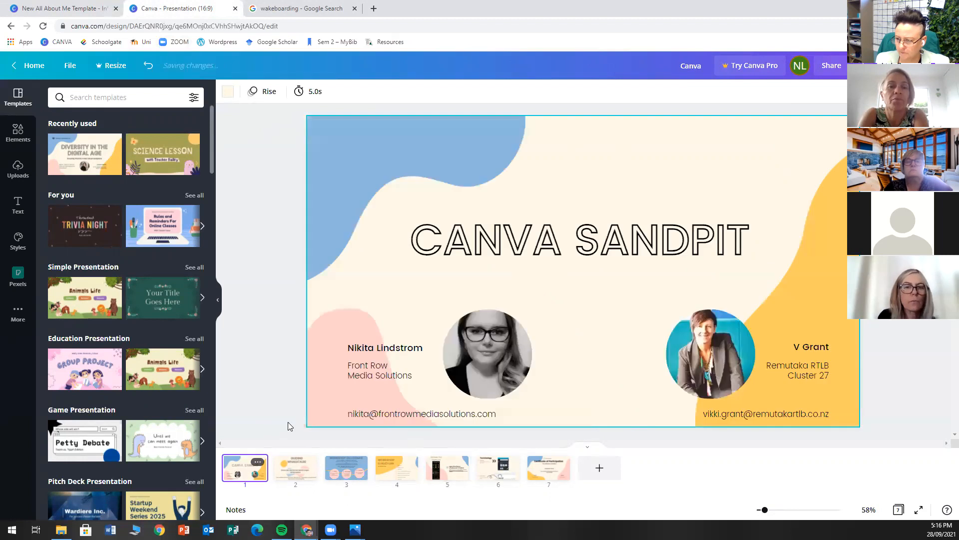
pyautogui.click(683, 133)
pyautogui.click(615, 152)
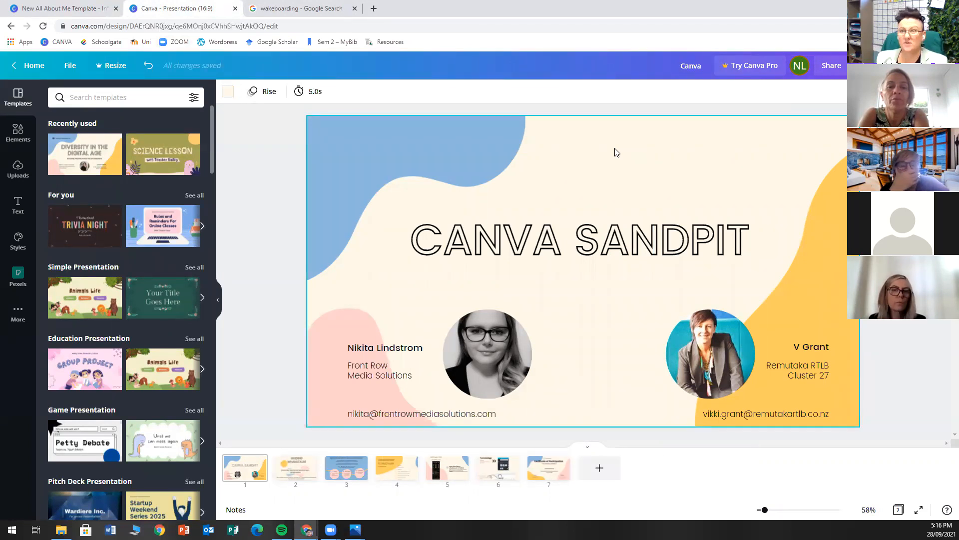
# Share the presentation with edit access by sending an invitation to the recipient's e-mail address, and dismiss the offer to invite the team.
pyautogui.click(831, 65)
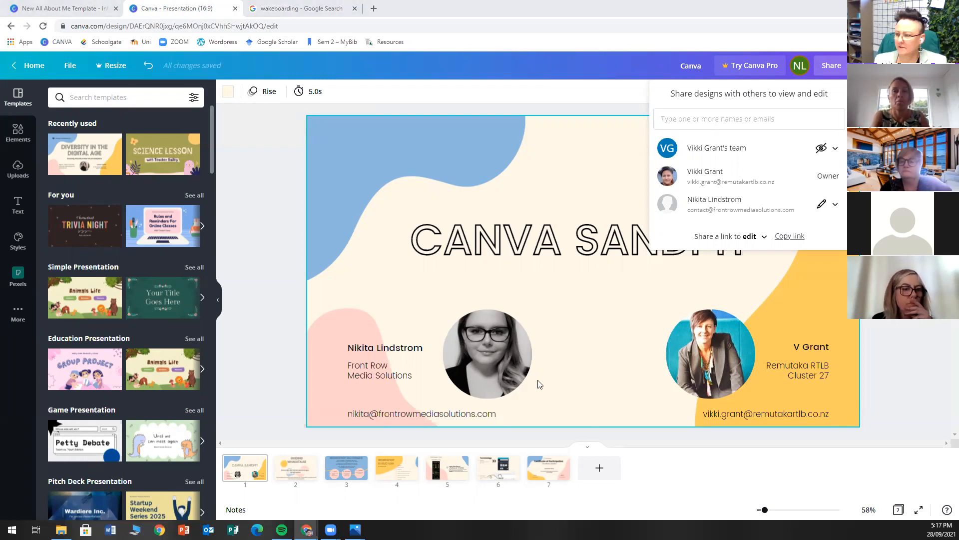
pyautogui.click(746, 117)
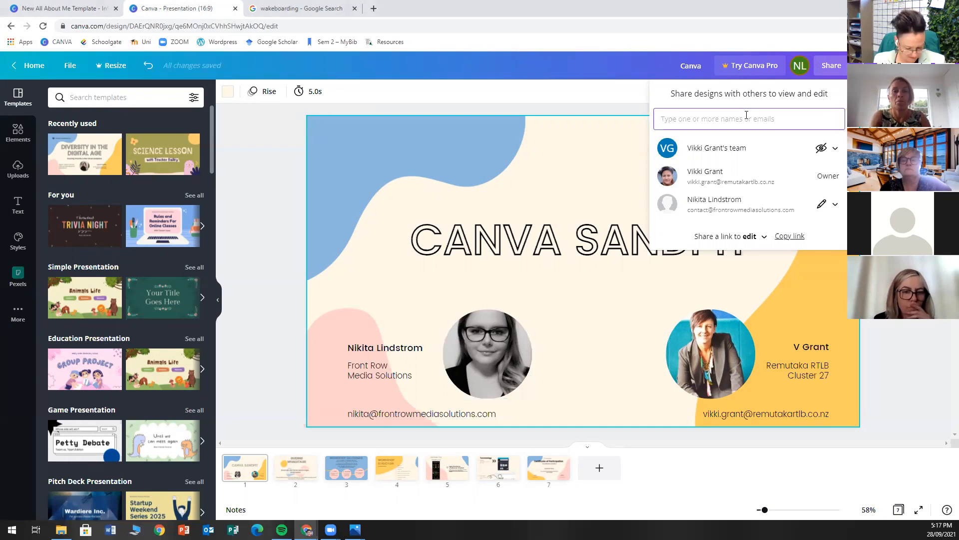
pyautogui.hotkey('ctrl', 'v')
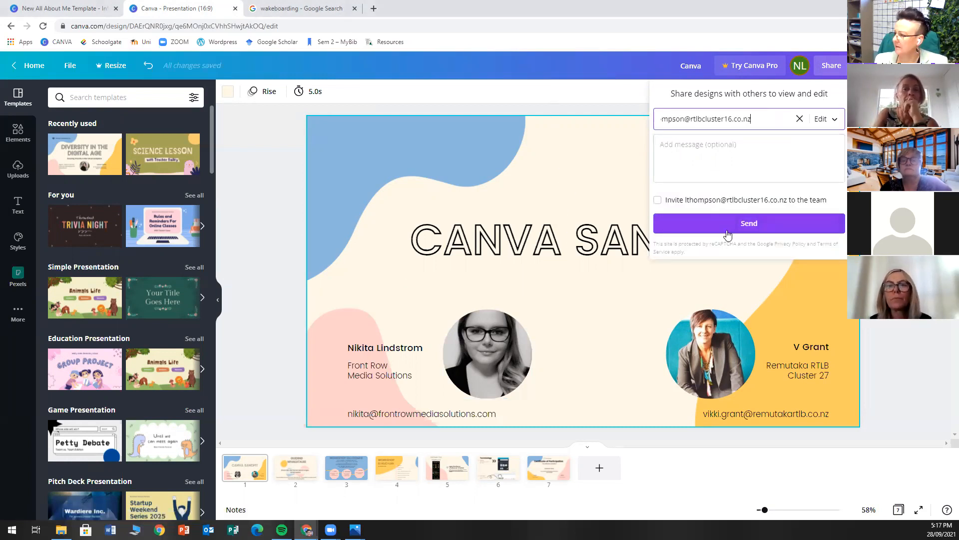
pyautogui.click(741, 229)
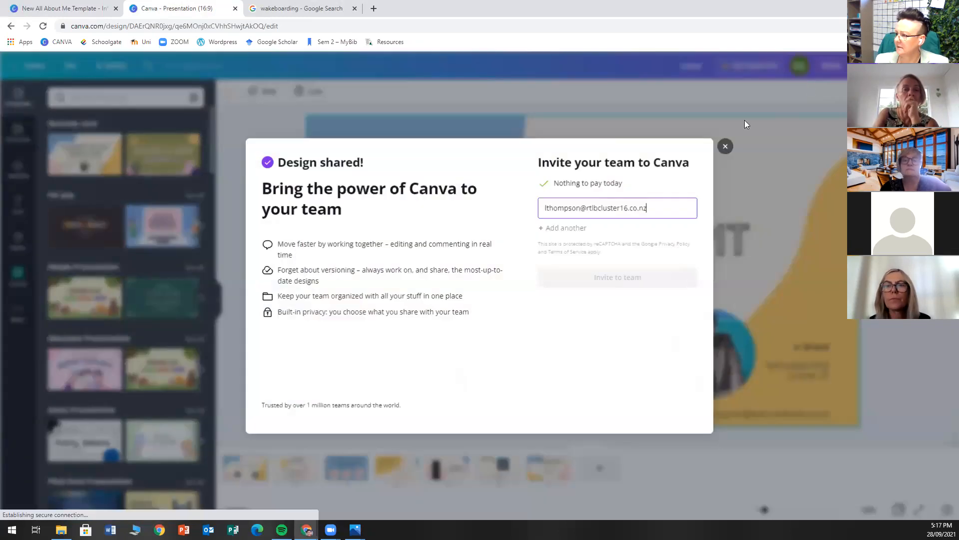
pyautogui.click(726, 146)
# Share the presentation with edit access by entering a second recipient's e-mail address, include an invitation to the team, and send it.
pyautogui.click(842, 72)
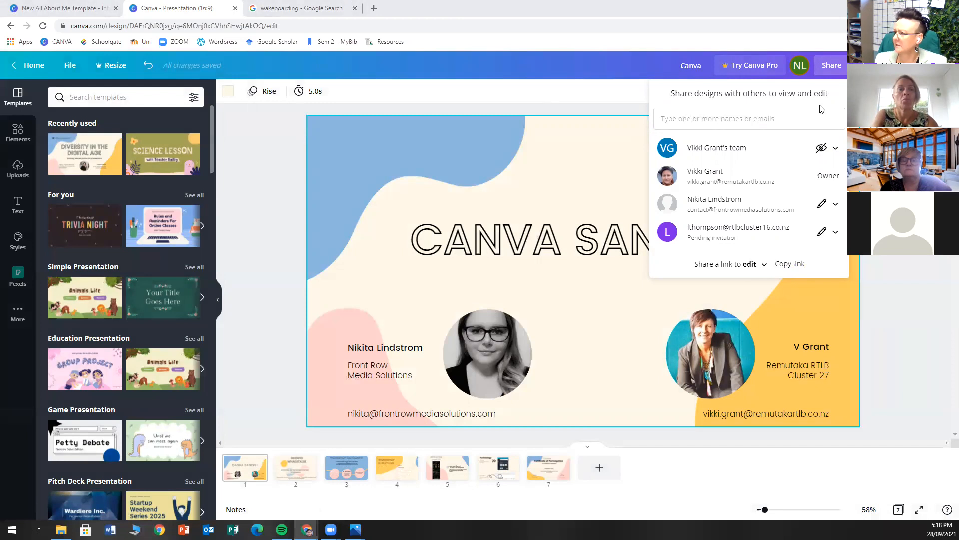
pyautogui.click(793, 119)
pyautogui.hotkey('ctrl', 'v')
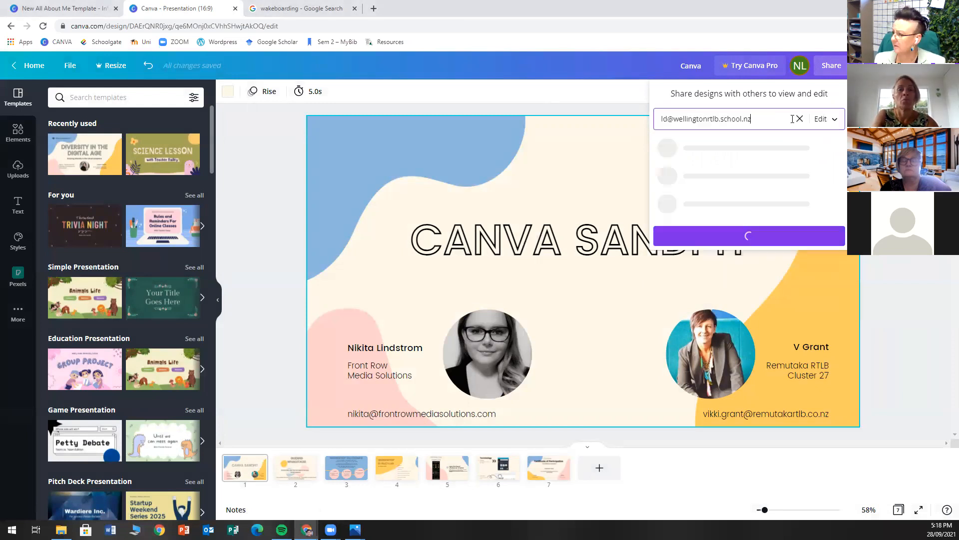
pyautogui.click(836, 120)
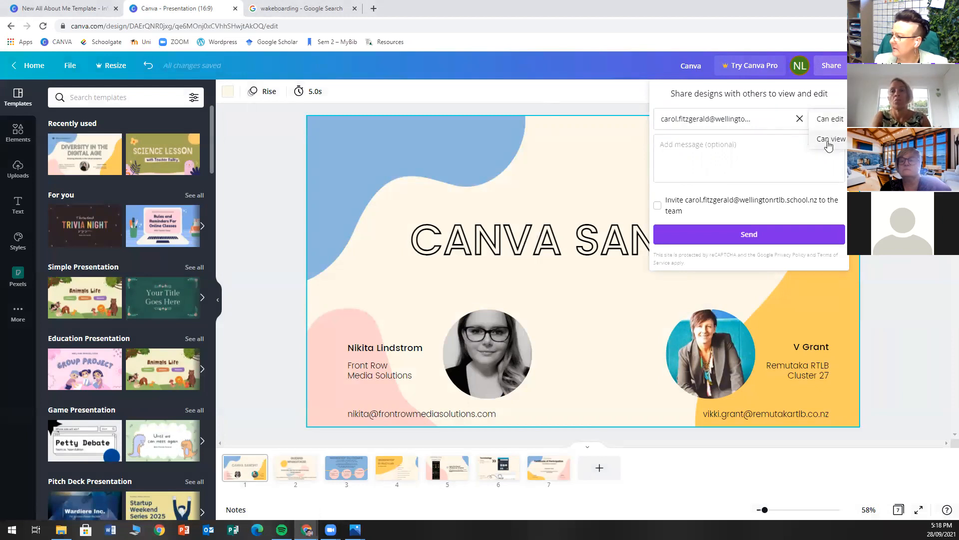
pyautogui.click(844, 121)
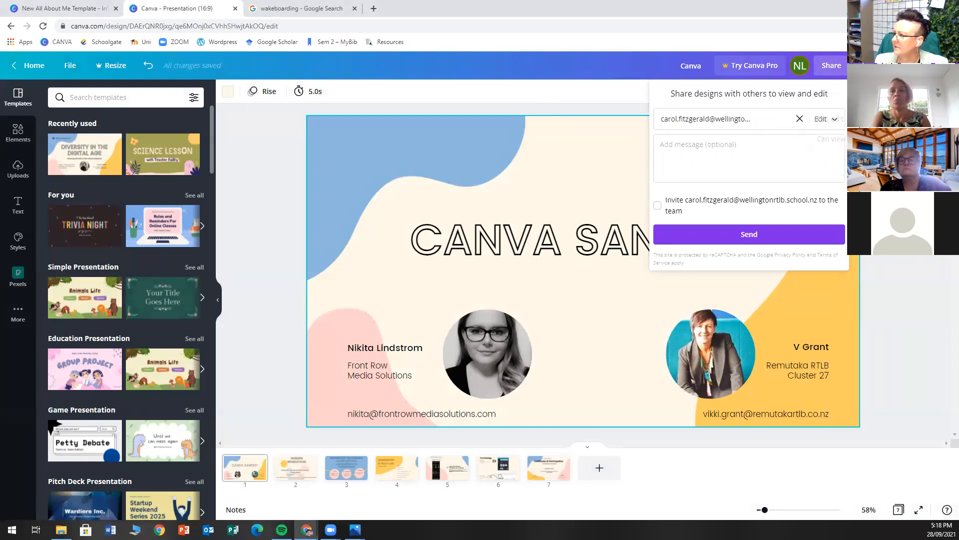
pyautogui.click(678, 147)
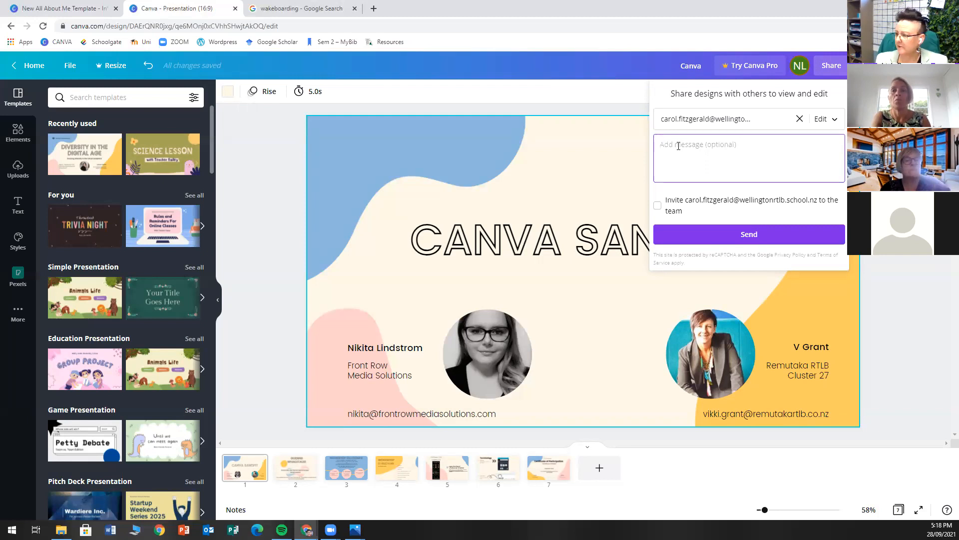
pyautogui.click(658, 206)
pyautogui.click(752, 236)
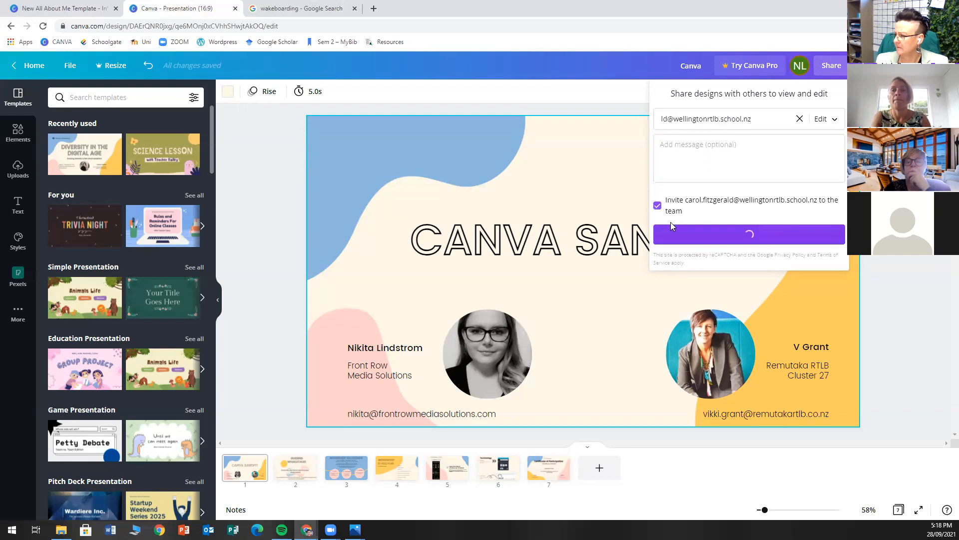
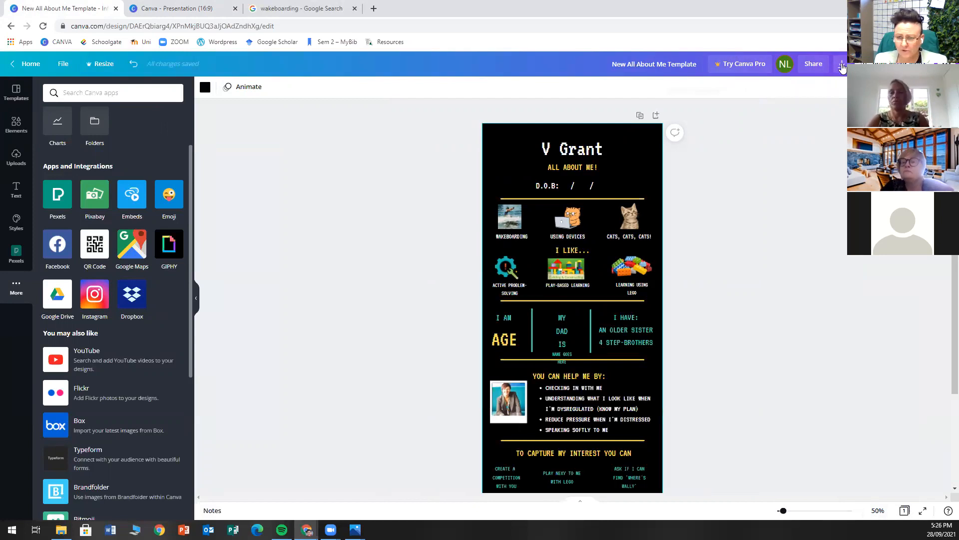
# Download a free watermarked draft of the infographic as PDF Print, dismiss the post-scheduling offer, and open the downloaded PDF.
pyautogui.click(843, 66)
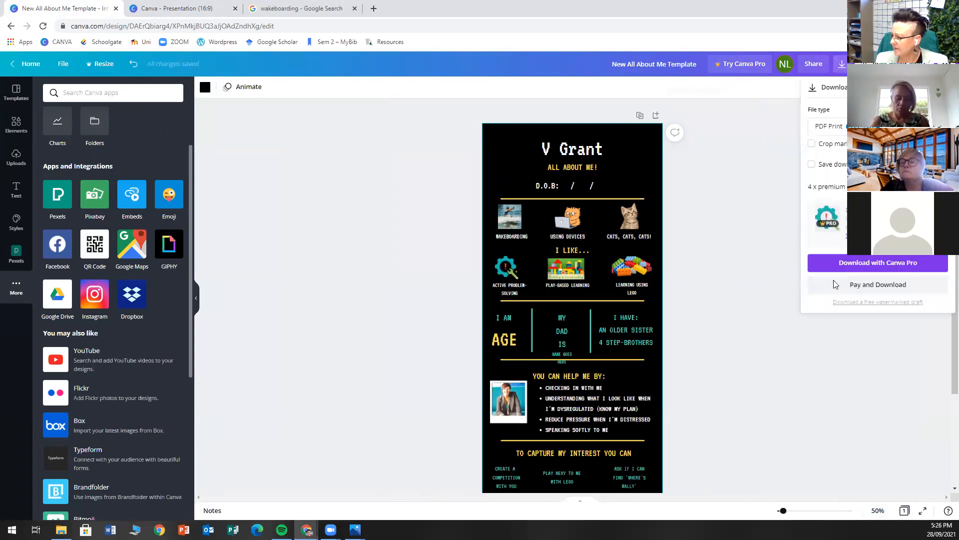
pyautogui.click(893, 303)
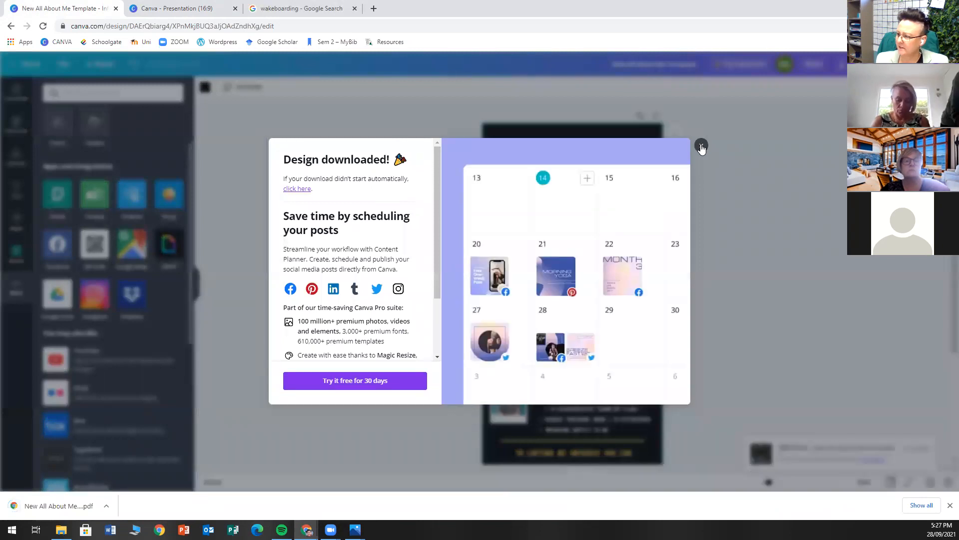
pyautogui.click(702, 147)
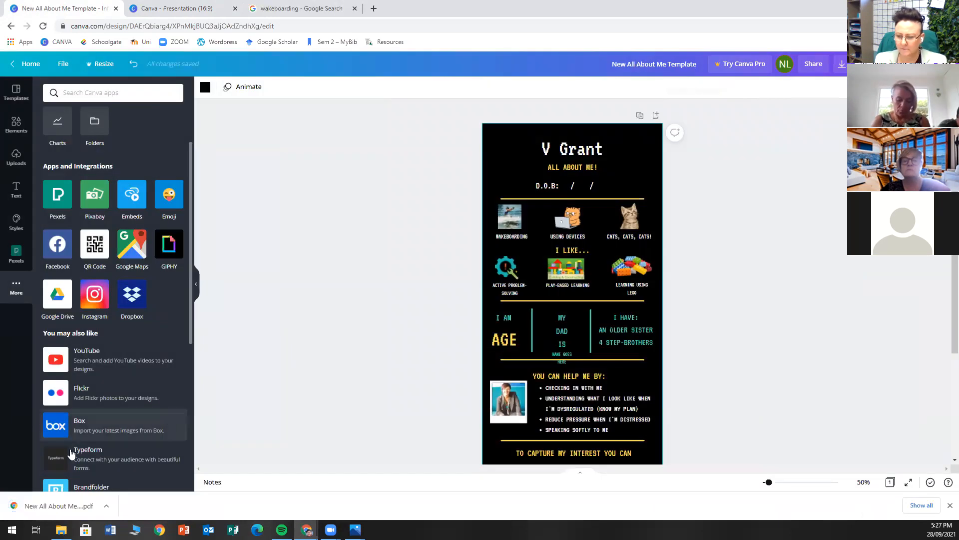
pyautogui.click(46, 506)
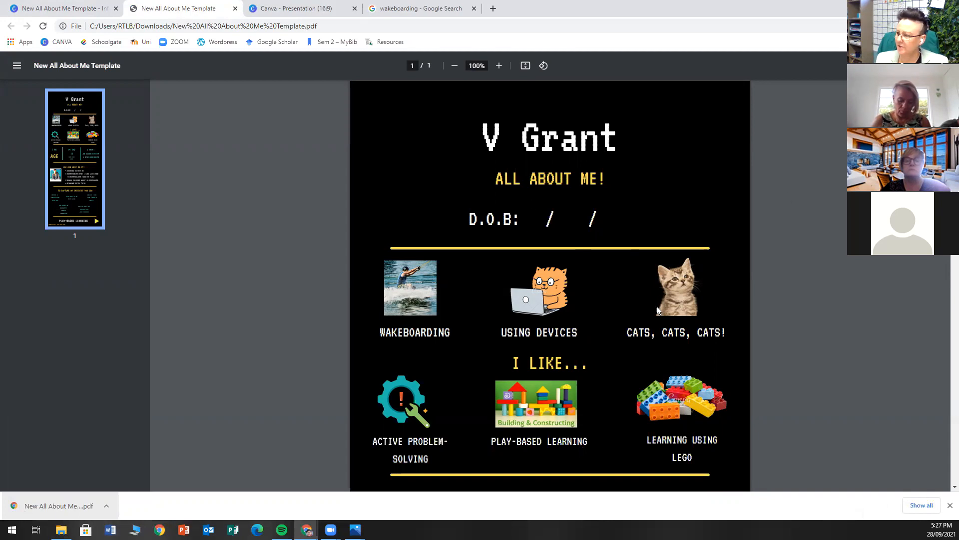
pyautogui.keyDown('ctrl'); pyautogui.scroll(-3, 609, 304); pyautogui.keyUp('ctrl')
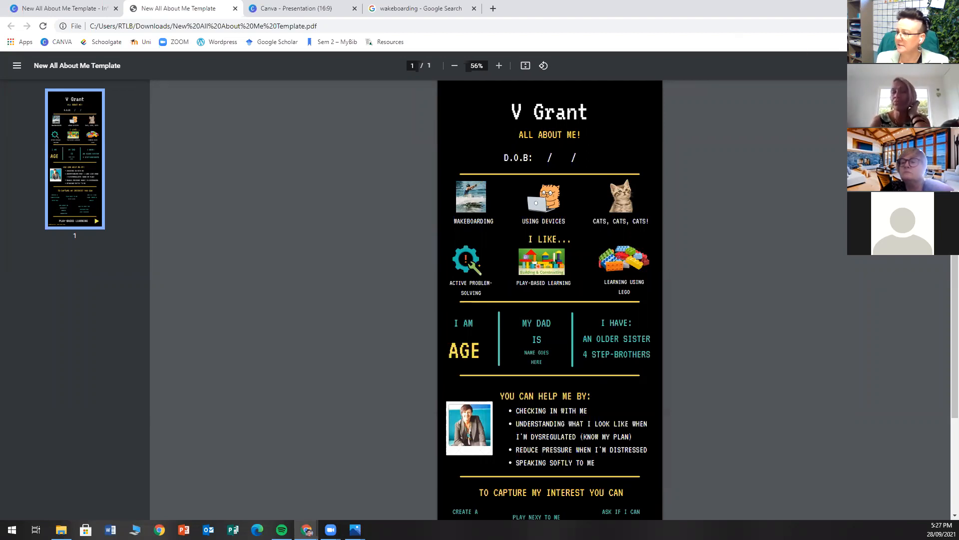
# Open the print settings for the downloaded PDF with the additional options expanded, and set the printing to Color.
pyautogui.hotkey('ctrl', 'p')
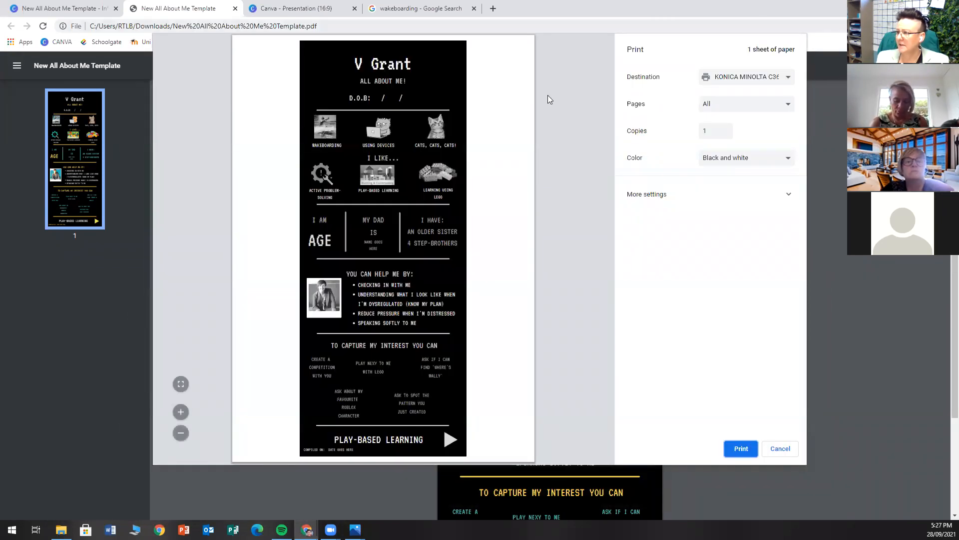
pyautogui.click(784, 195)
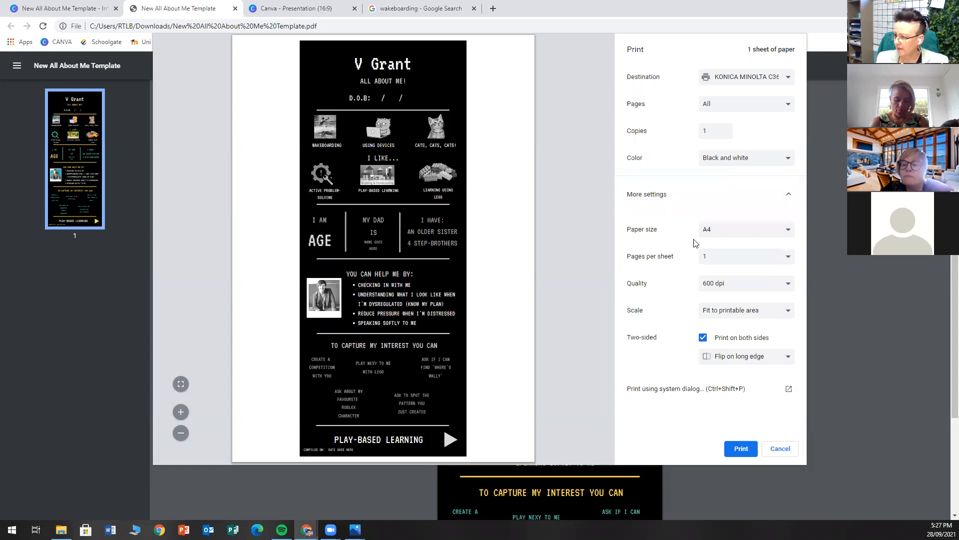
pyautogui.click(787, 196)
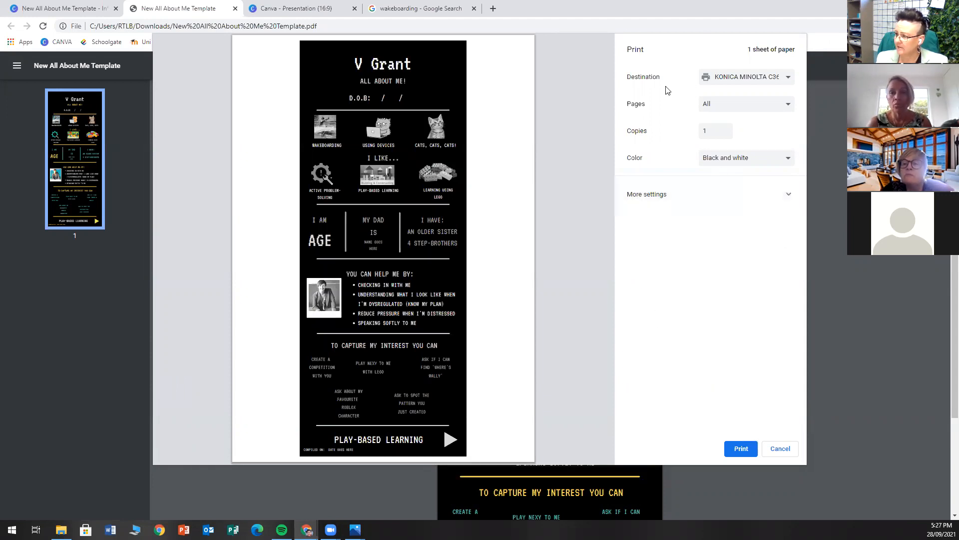
pyautogui.click(678, 199)
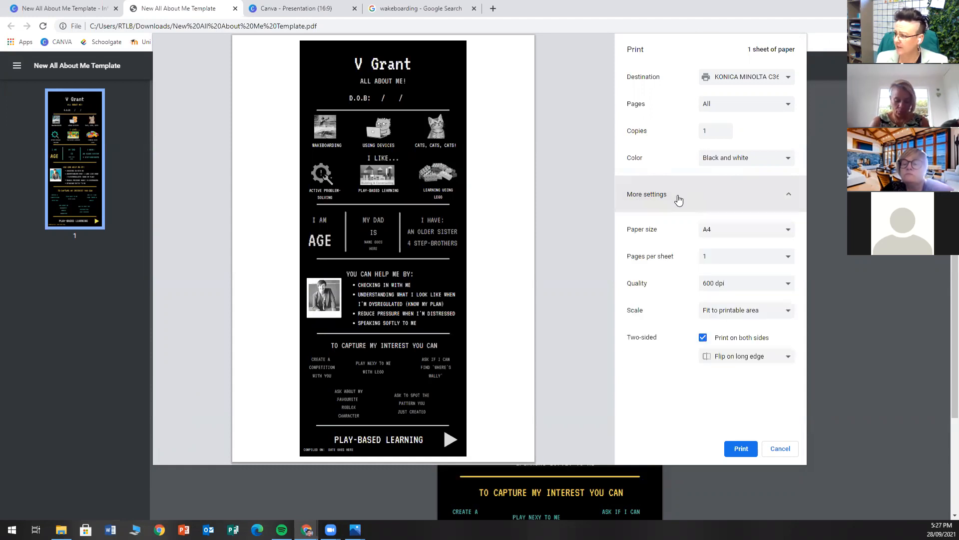
pyautogui.click(788, 159)
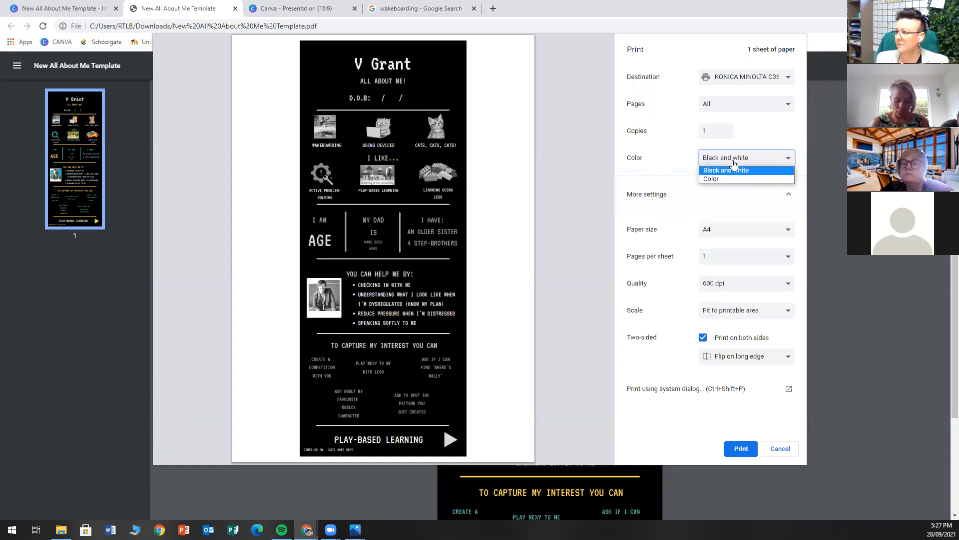
pyautogui.click(713, 179)
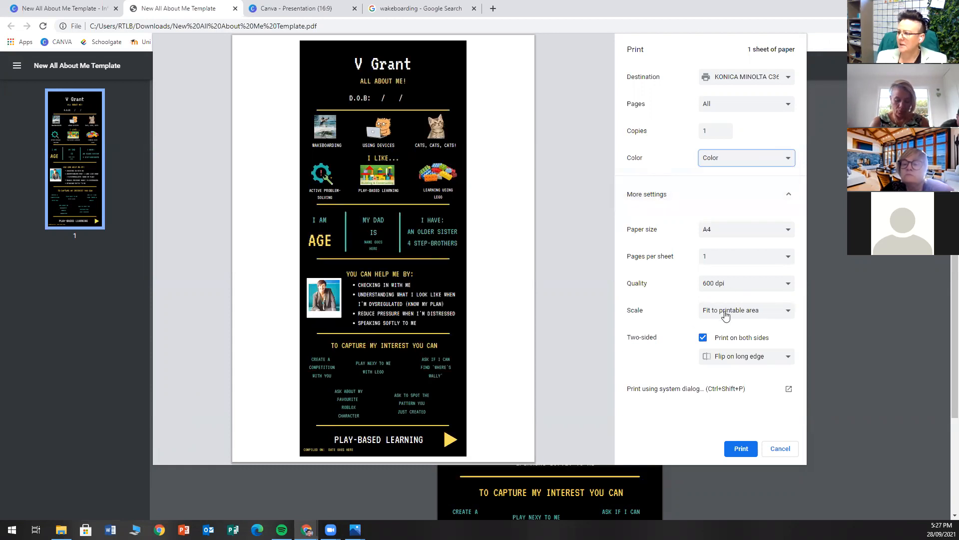
# Preview the print with the Default scale, set the scale back to Fit to printable area, and cancel printing.
pyautogui.click(788, 315)
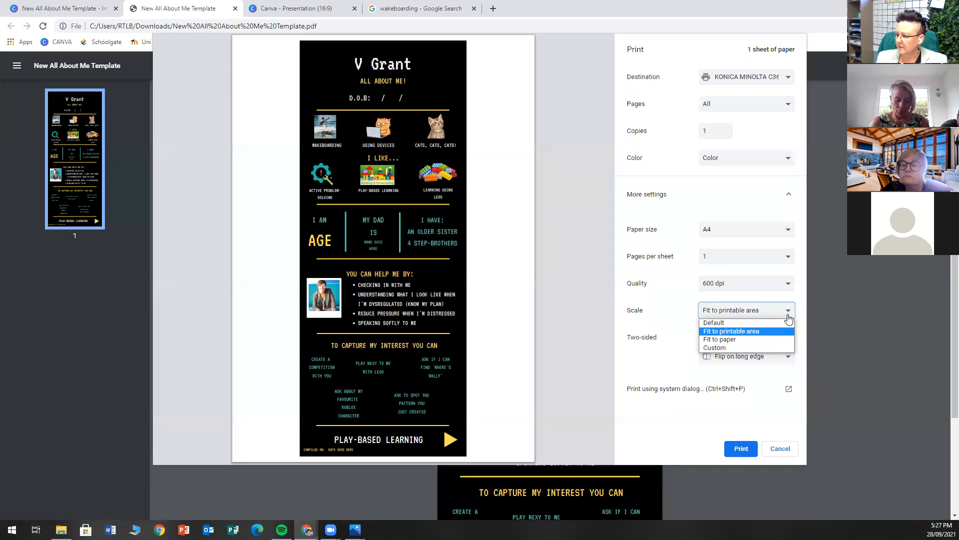
pyautogui.click(734, 323)
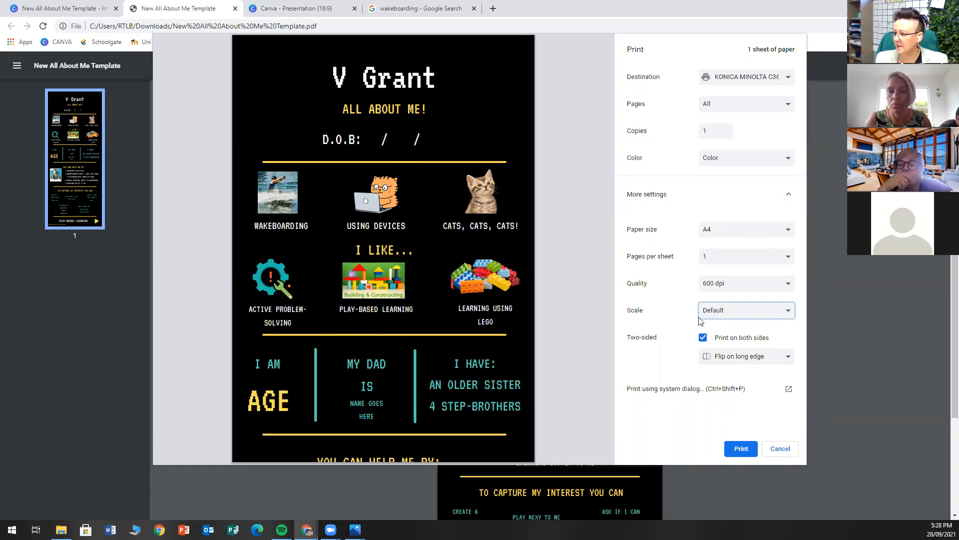
pyautogui.click(789, 311)
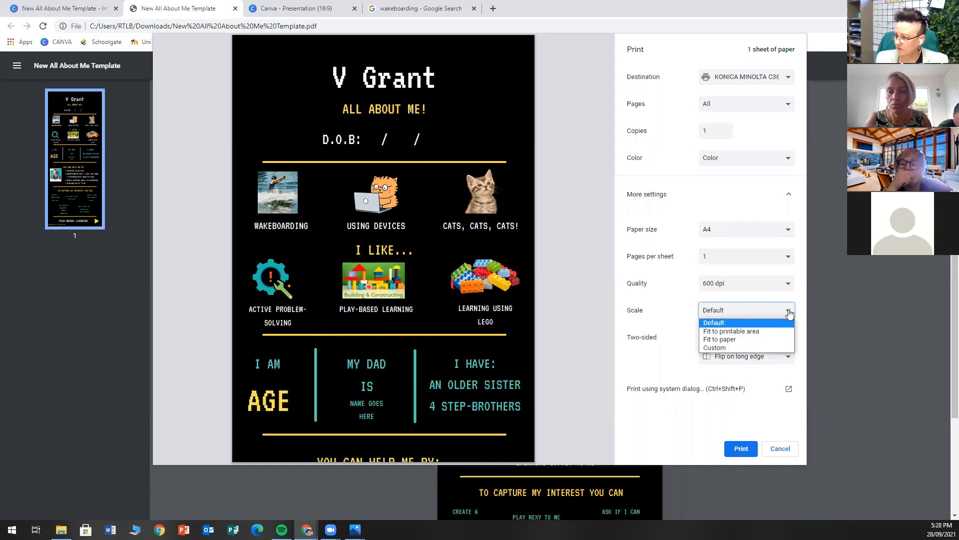
pyautogui.click(734, 331)
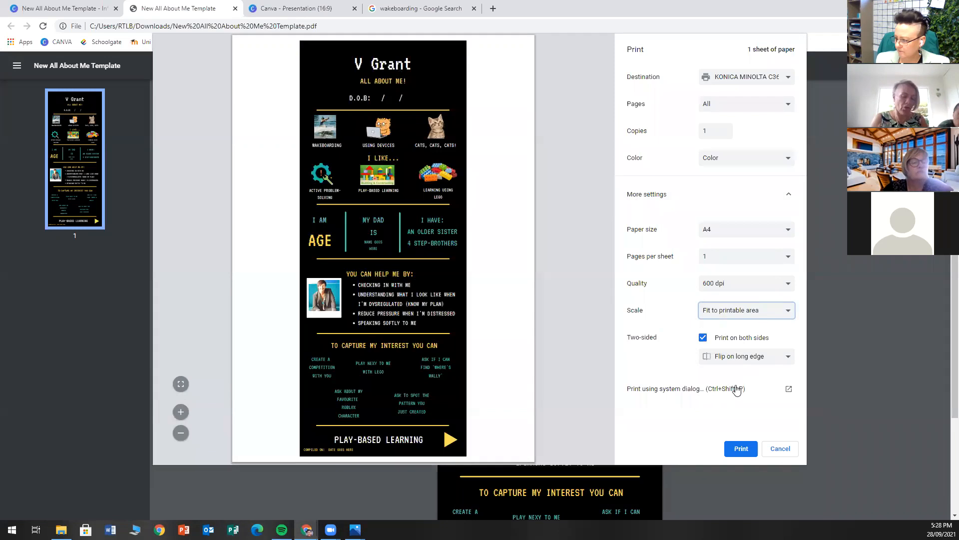
pyautogui.click(781, 449)
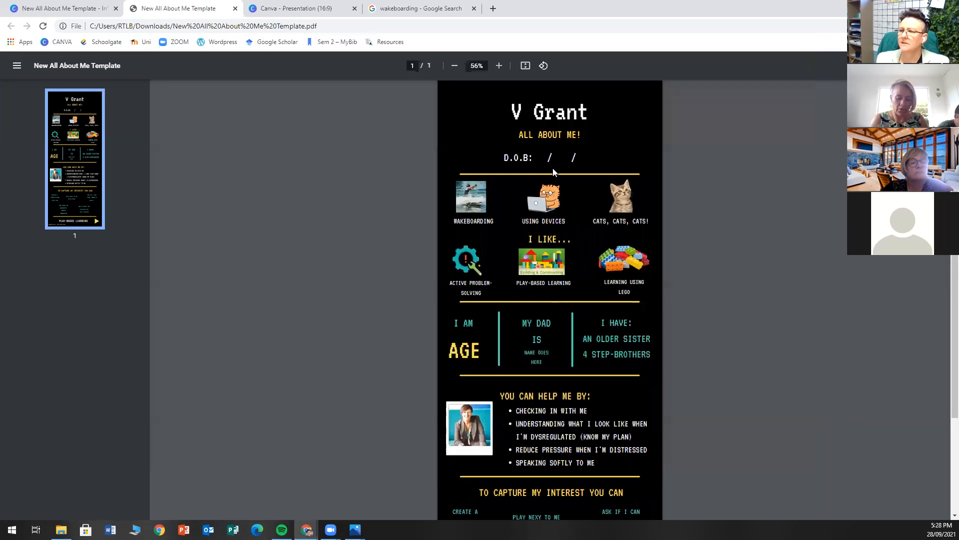
# Return to the infographic design in Canva and clear the "cats" search from the elements library.
pyautogui.click(44, 8)
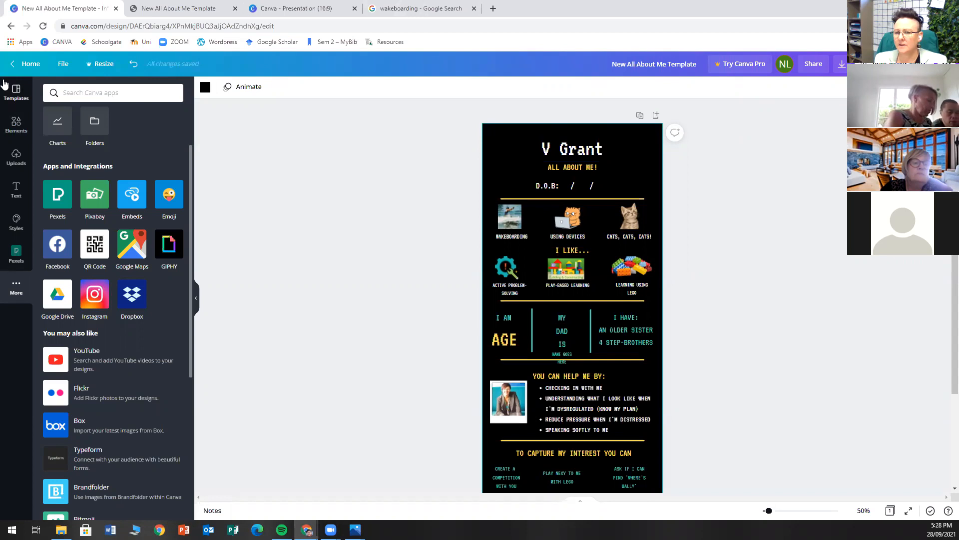
pyautogui.click(17, 123)
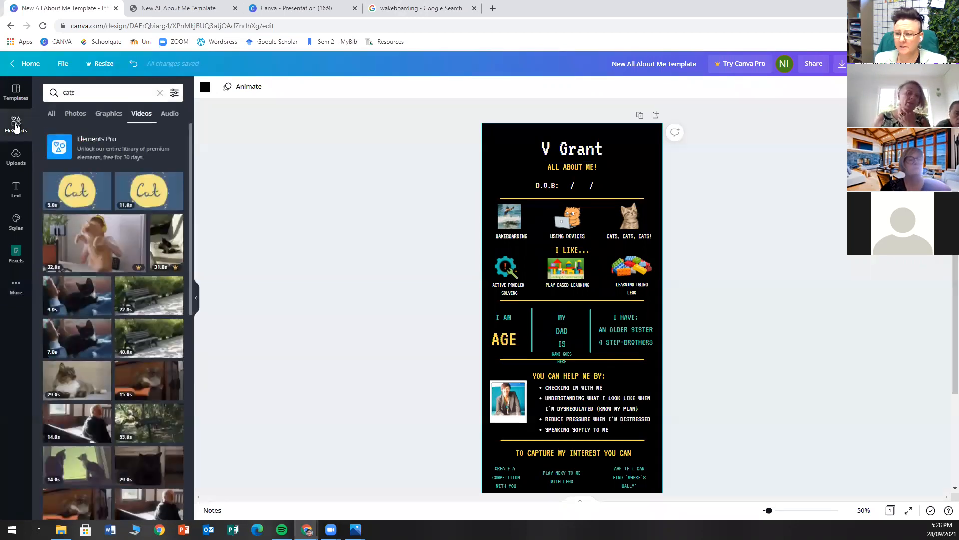
pyautogui.click(52, 114)
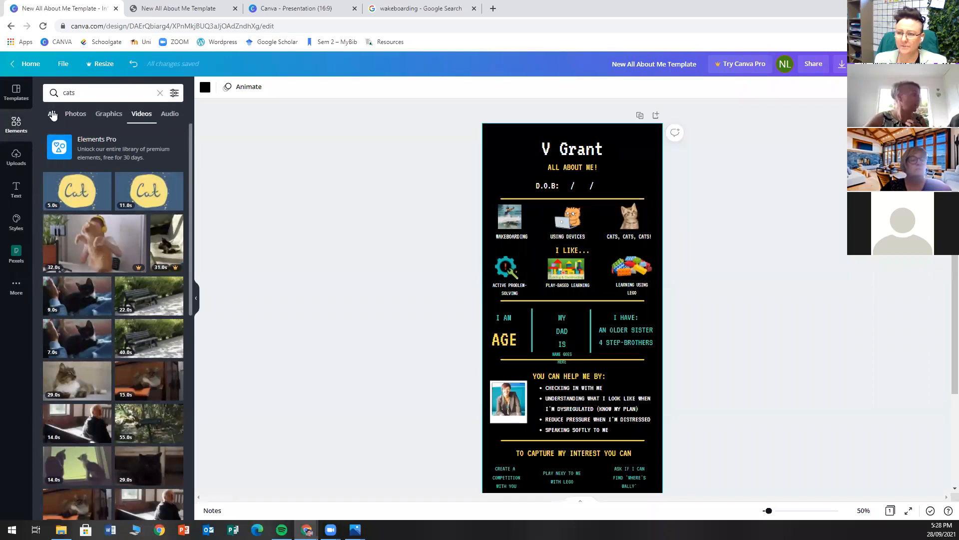
pyautogui.click(159, 94)
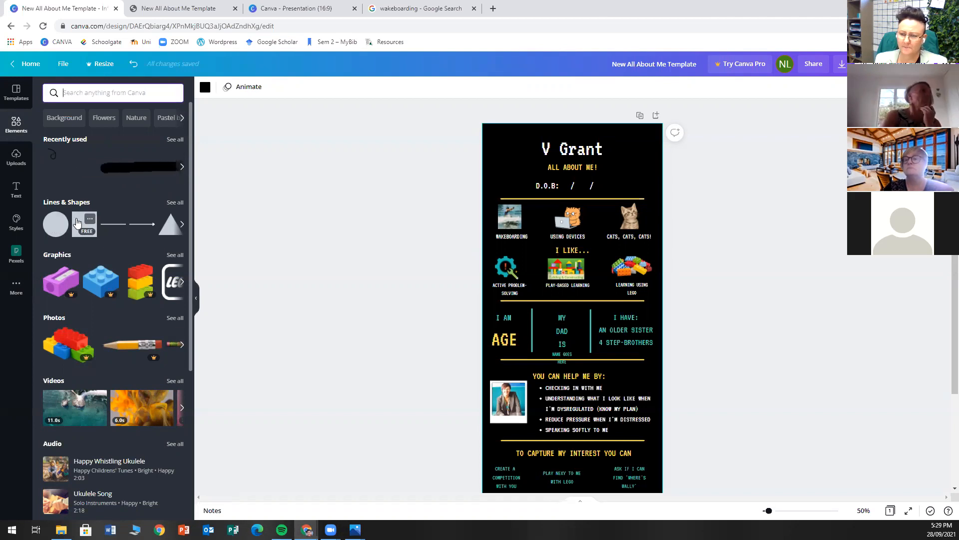
# Add a square shape to the infographic, colour it white, and place it partly over the page's upper-left edge.
pyautogui.click(77, 223)
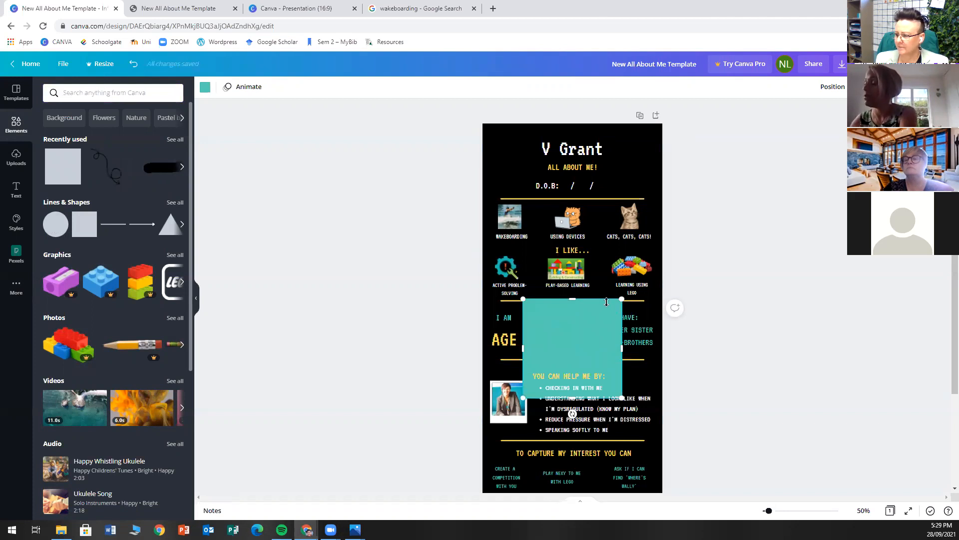
pyautogui.moveTo(611, 308); pyautogui.dragTo(574, 137)
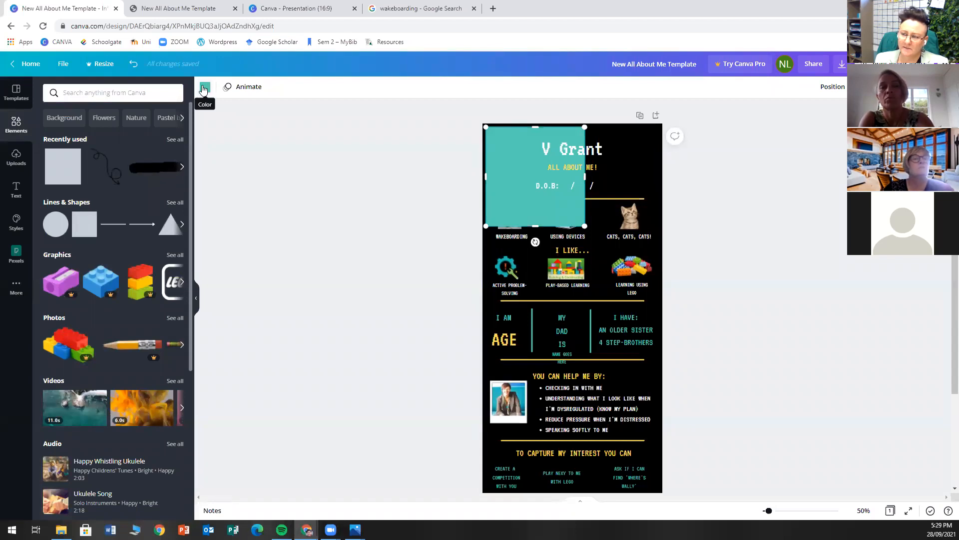
pyautogui.click(205, 87)
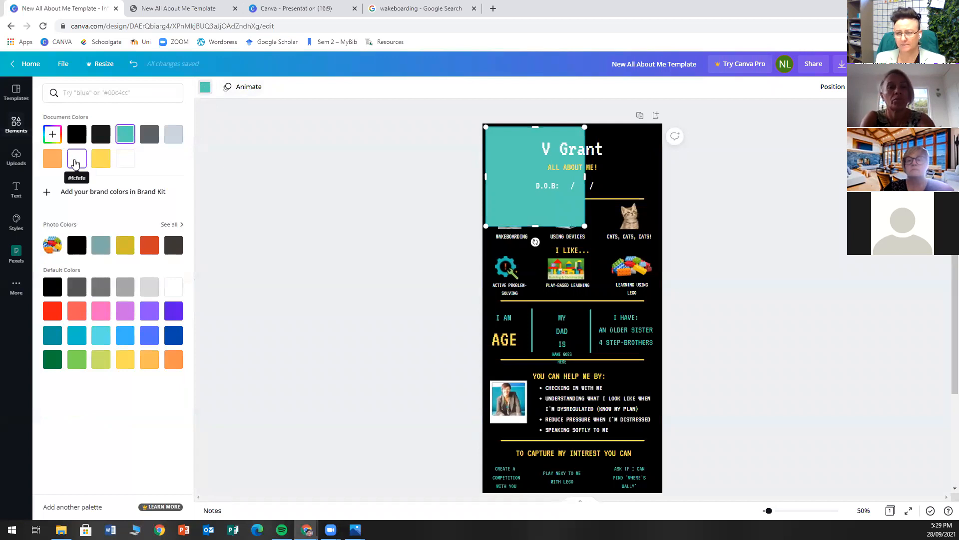
pyautogui.click(125, 158)
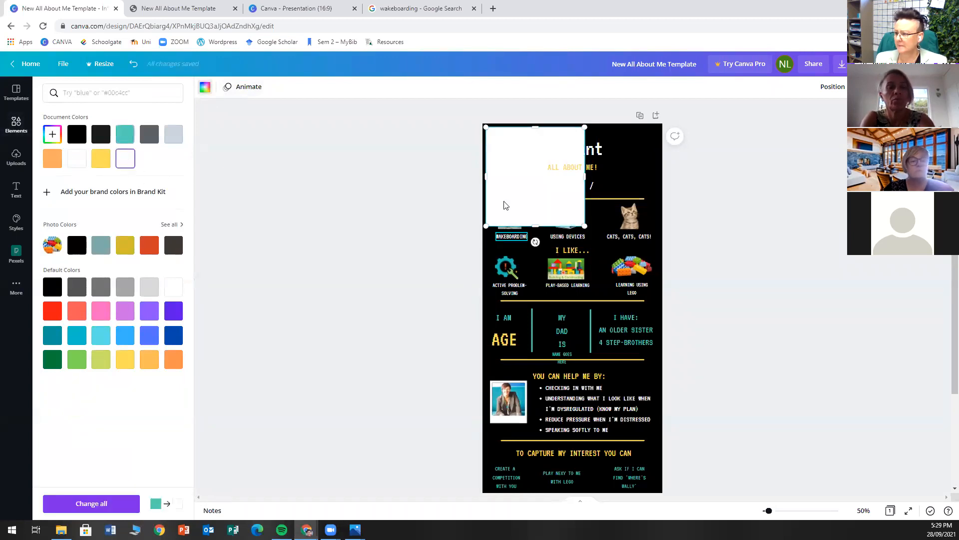
pyautogui.moveTo(519, 154); pyautogui.dragTo(449, 140)
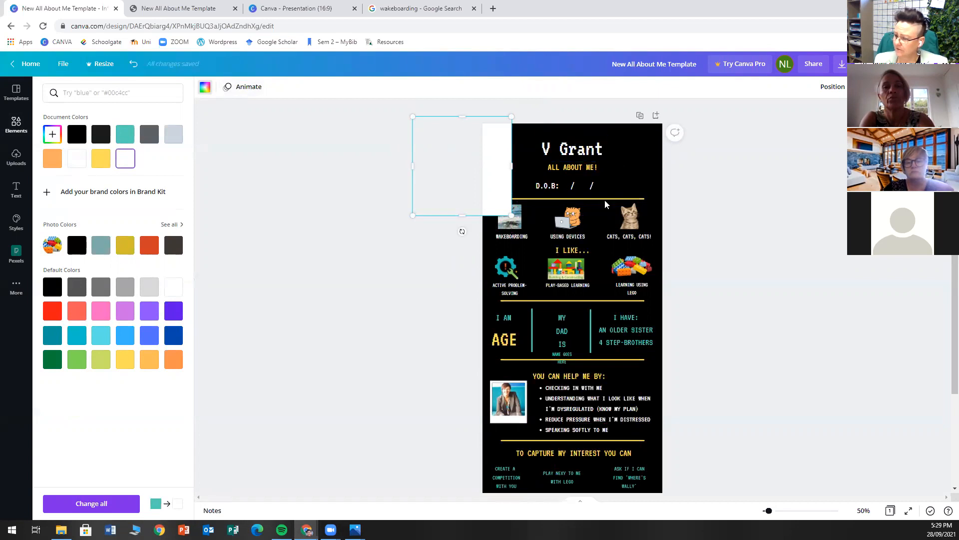
# Colour the name heading at the top of the infographic black and shift the white square further off the page's left edge.
pyautogui.click(601, 148)
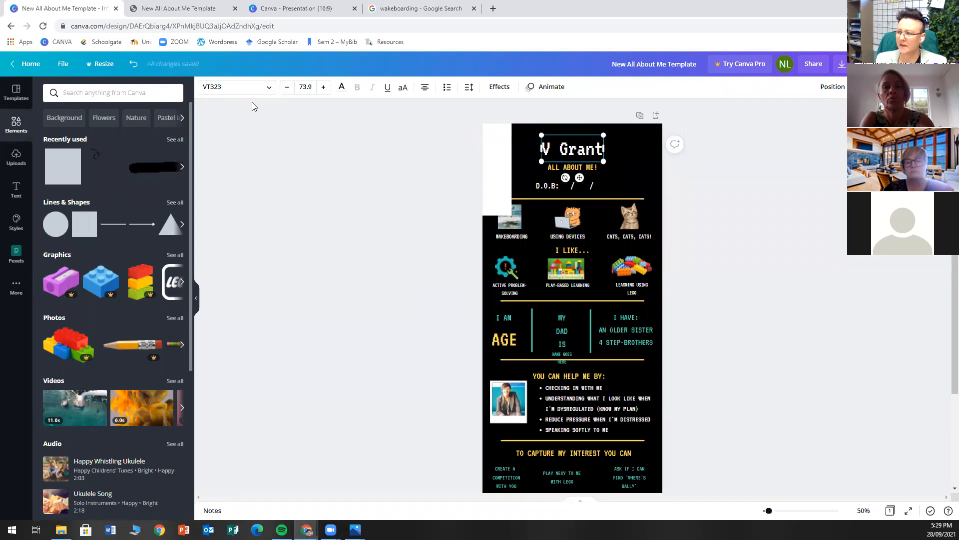
pyautogui.click(647, 154)
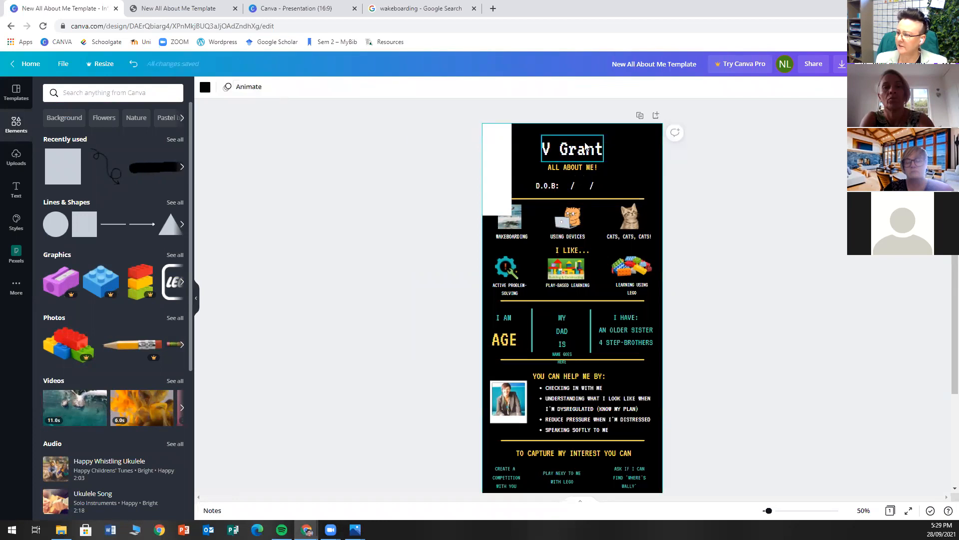
pyautogui.click(585, 146)
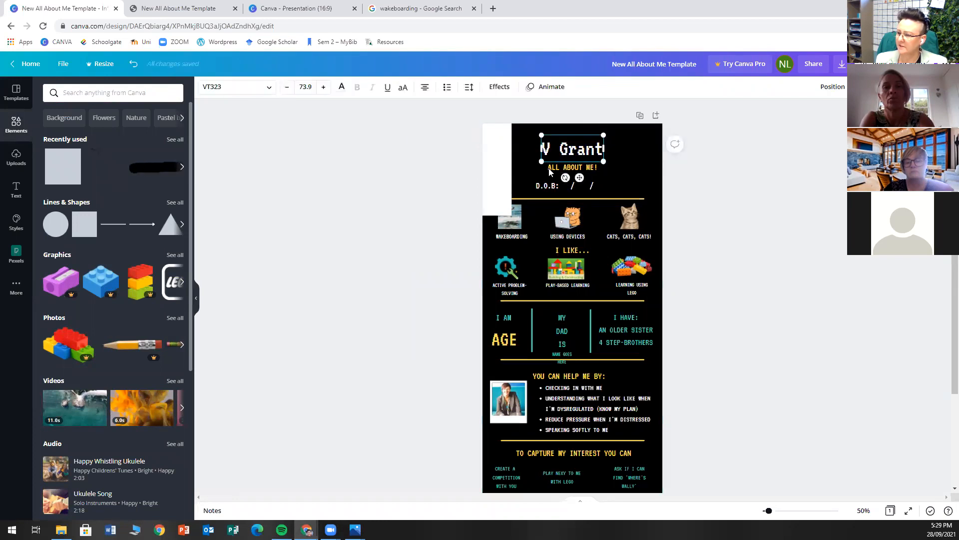
pyautogui.click(341, 88)
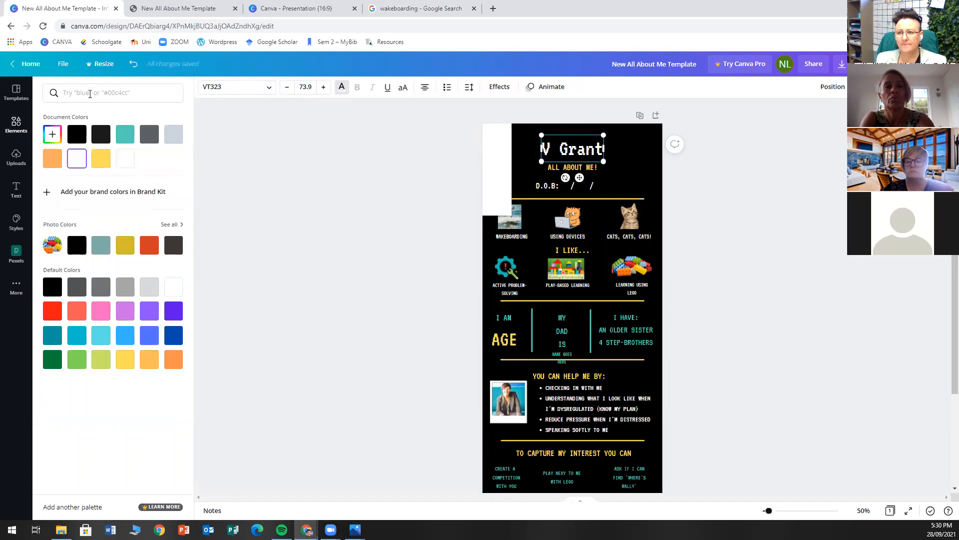
pyautogui.click(74, 136)
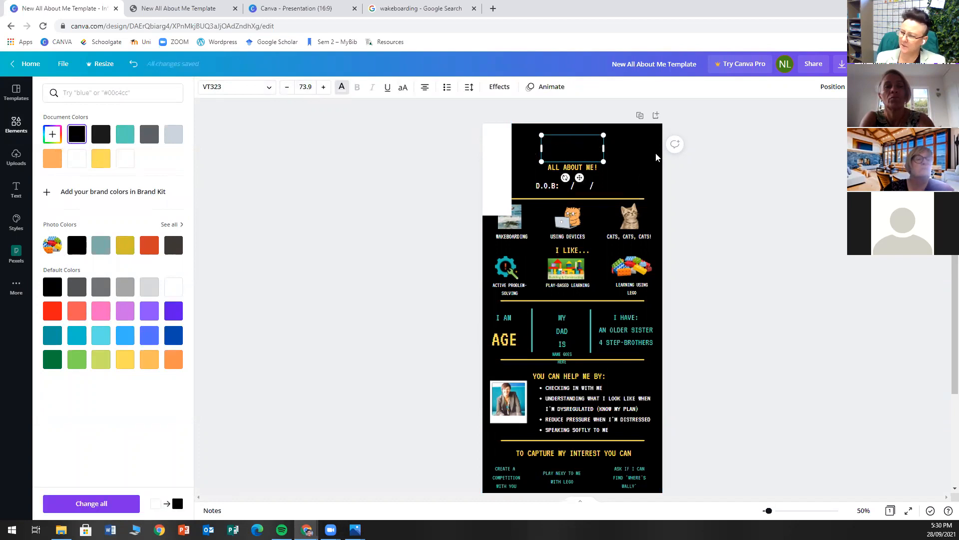
pyautogui.moveTo(498, 171)
pyautogui.mouseDown()
pyautogui.moveTo(609, 171)
pyautogui.moveTo(480, 164)
pyautogui.mouseUp()
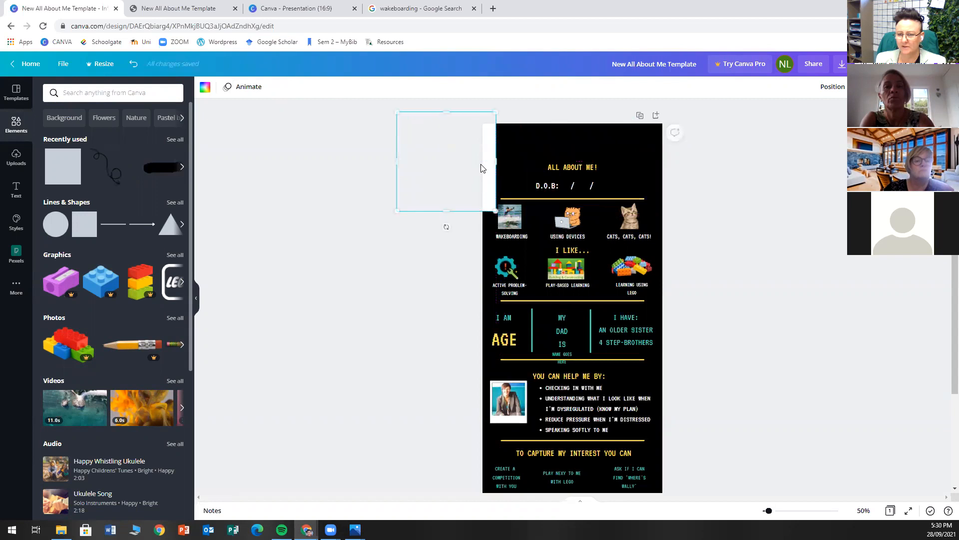
# Colour the WAKEBOARDING caption black and apply the white-to-black change to all matching text in the design.
pyautogui.click(574, 185)
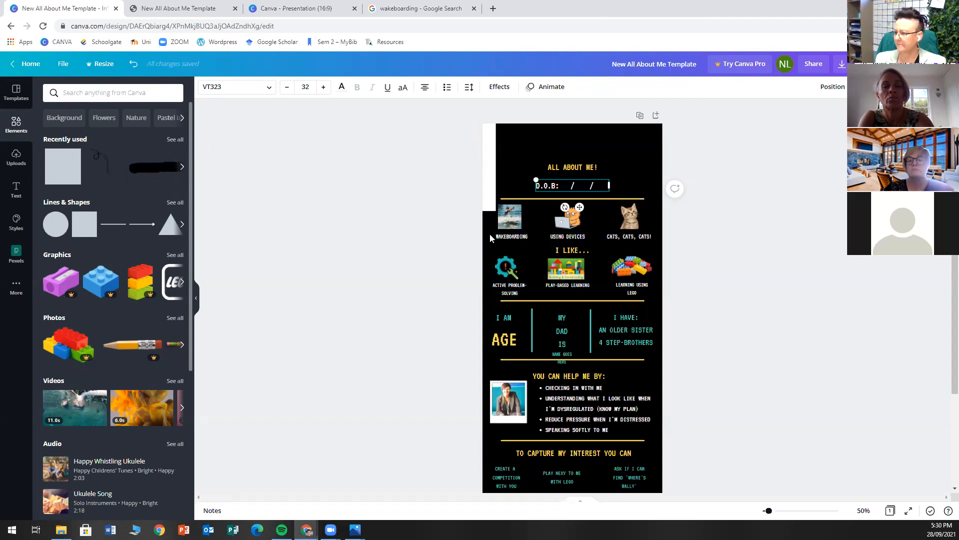
pyautogui.click(511, 240)
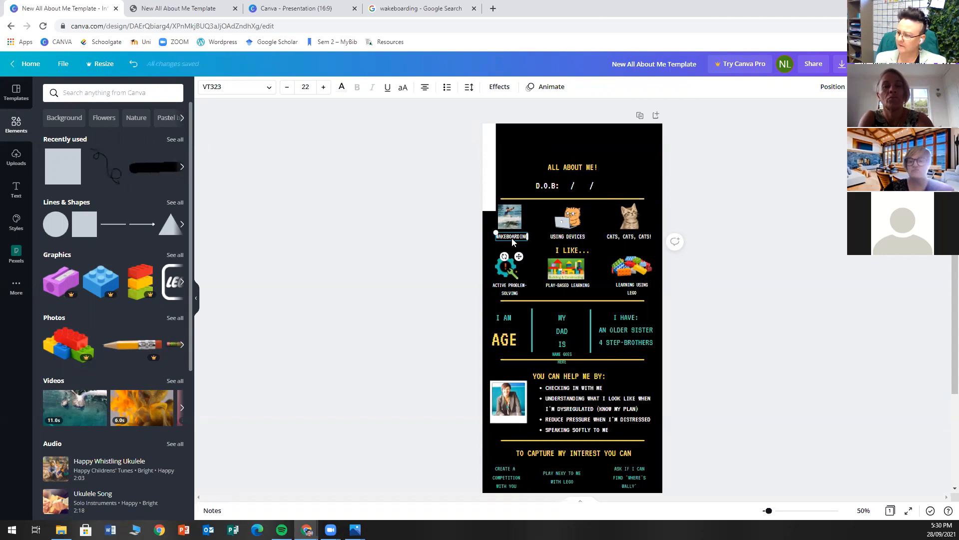
pyautogui.click(341, 87)
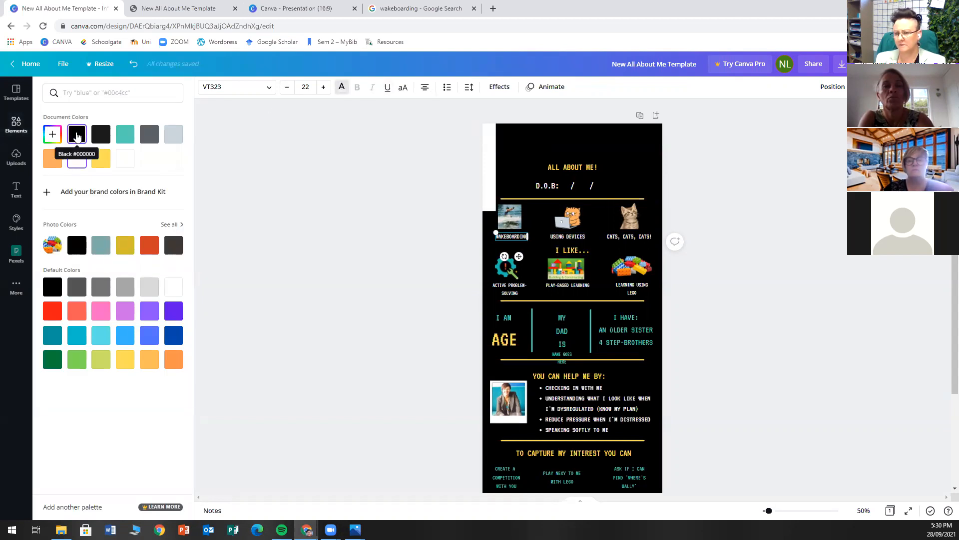
pyautogui.click(76, 137)
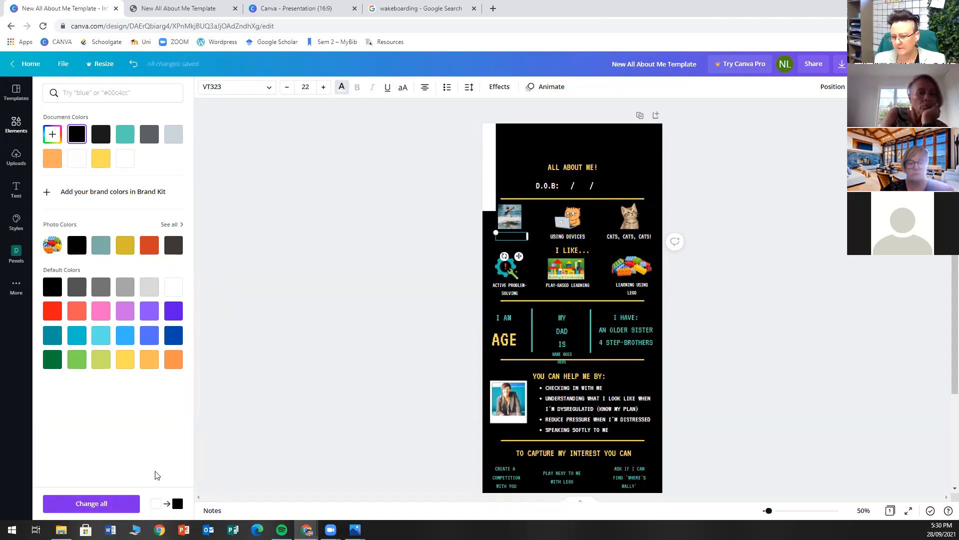
pyautogui.click(102, 505)
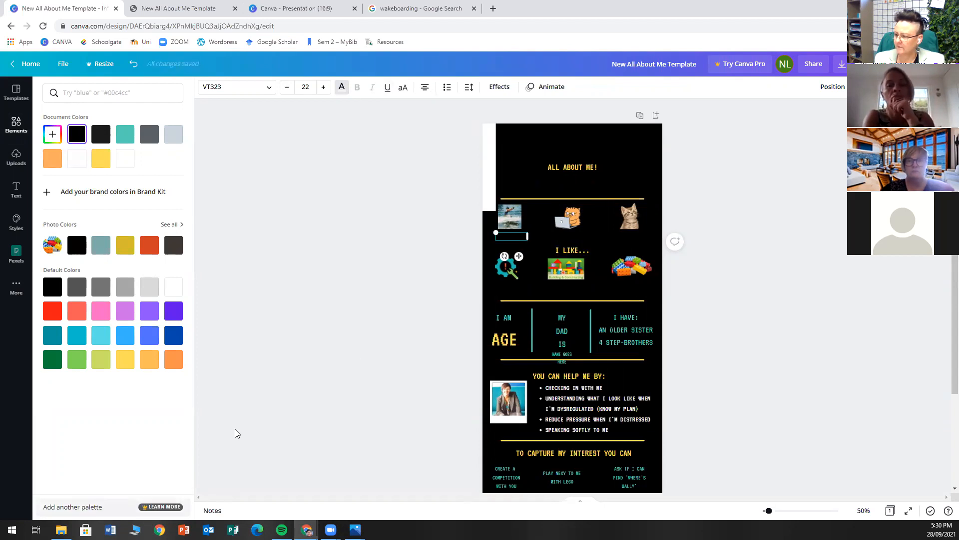
# Colour the four bullet points under the YOU CAN HELP ME BY heading black.
pyautogui.click(595, 422)
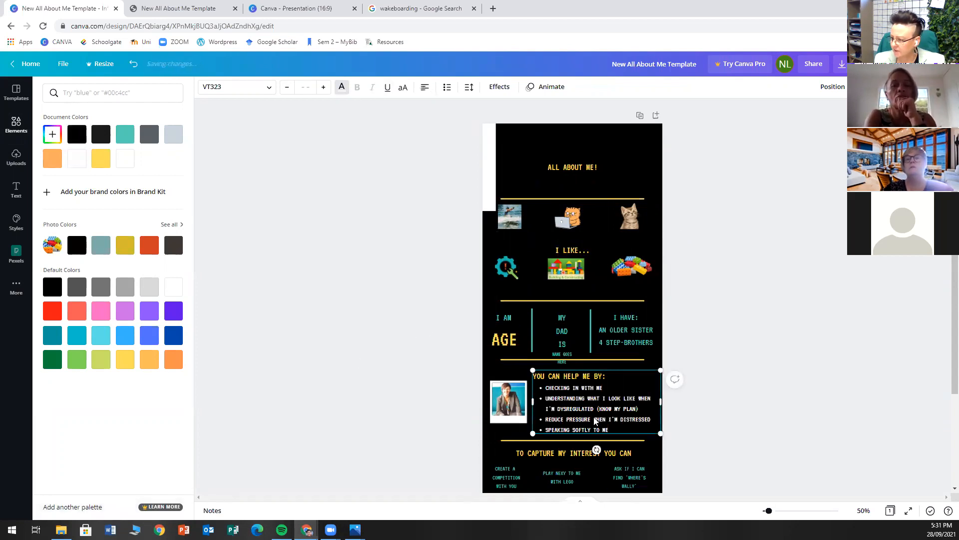
pyautogui.click(570, 394)
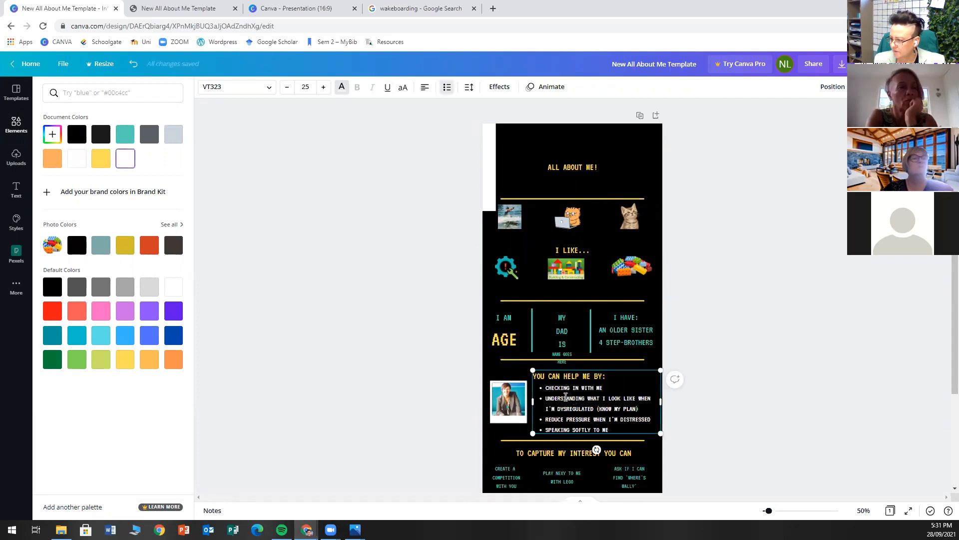
pyautogui.moveTo(545, 387); pyautogui.dragTo(618, 429)
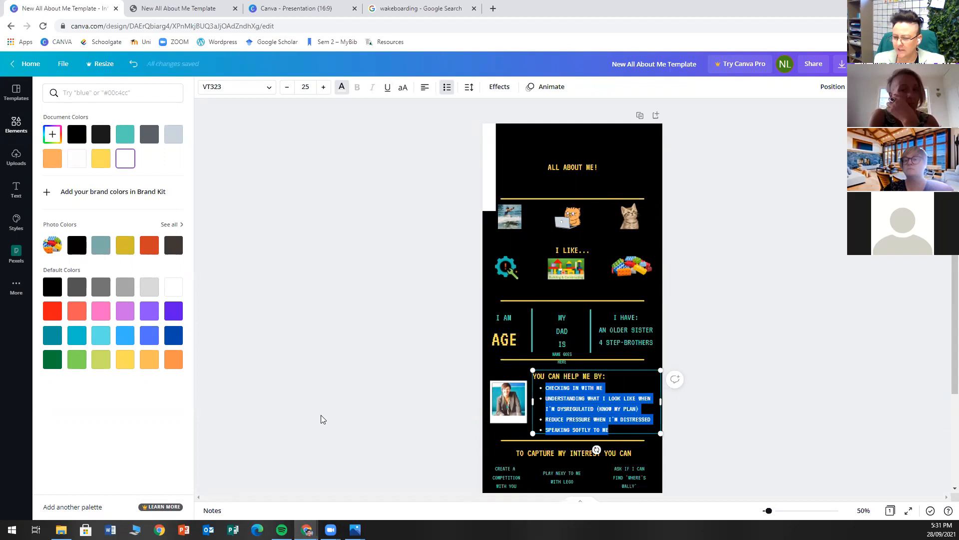
pyautogui.click(77, 136)
pyautogui.click(332, 317)
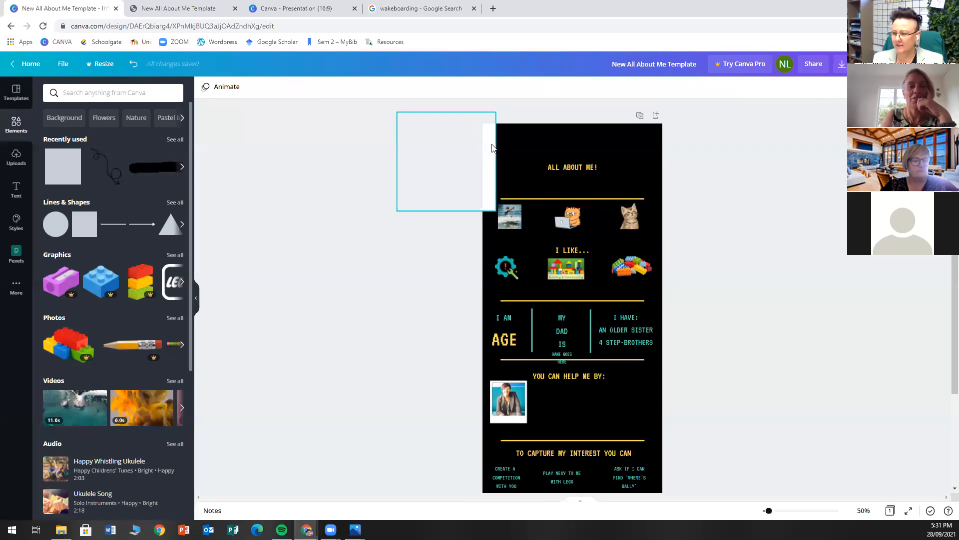
# Change the name heading's text colour to white without applying the change to the other text.
pyautogui.click(586, 143)
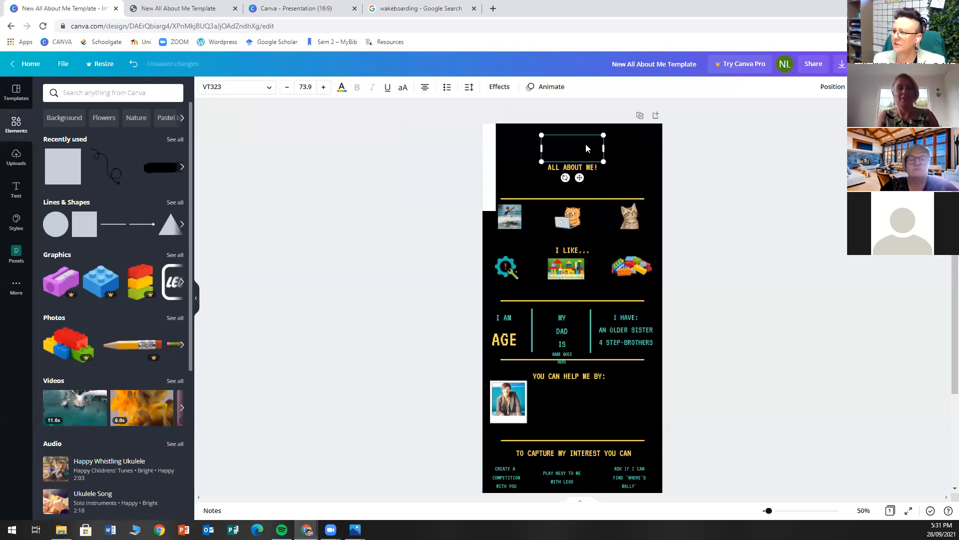
pyautogui.click(341, 88)
pyautogui.click(104, 159)
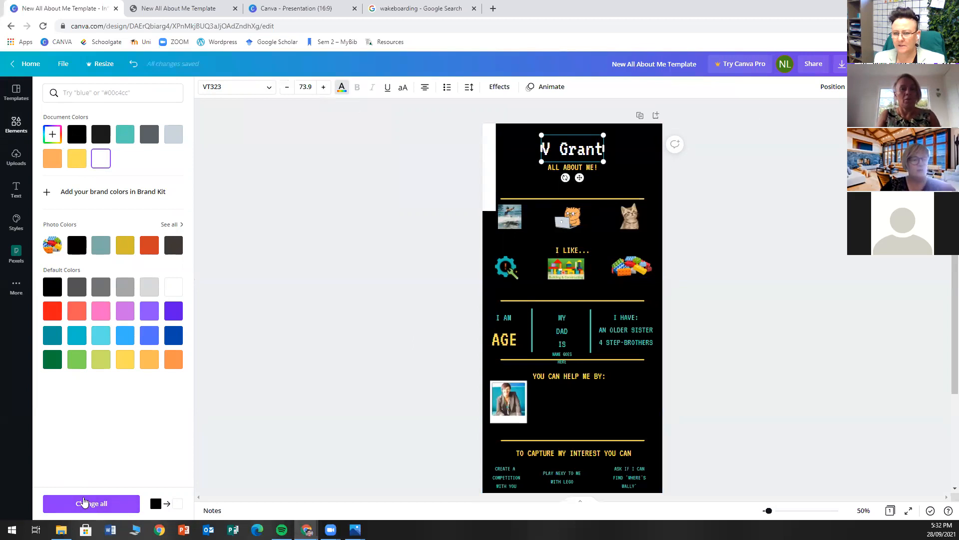
pyautogui.click(291, 300)
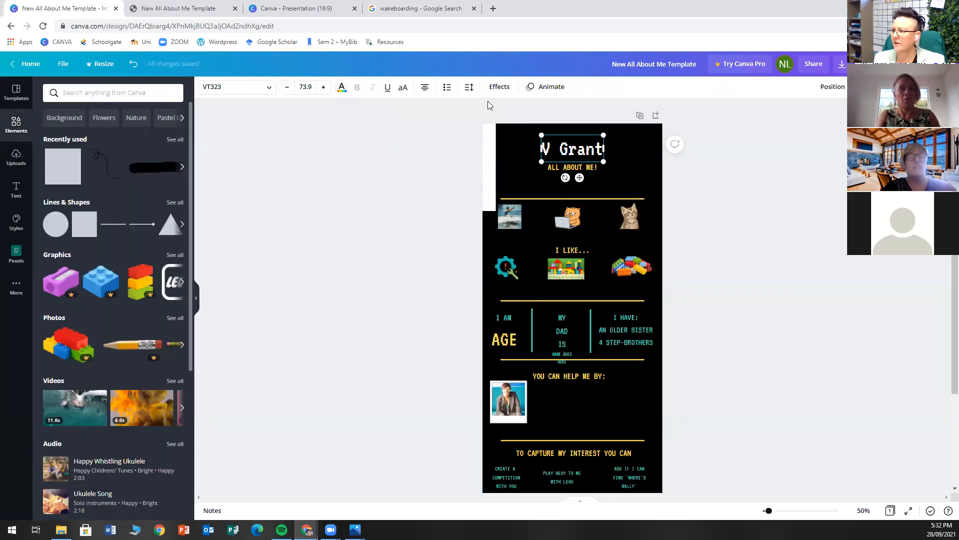
pyautogui.click(636, 148)
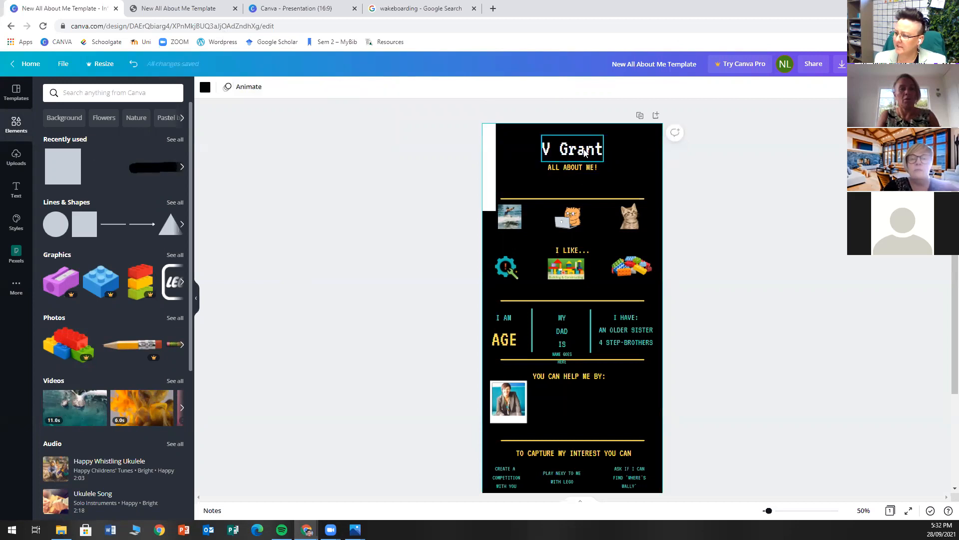
# Set the name heading's text colour back to black.
pyautogui.click(590, 150)
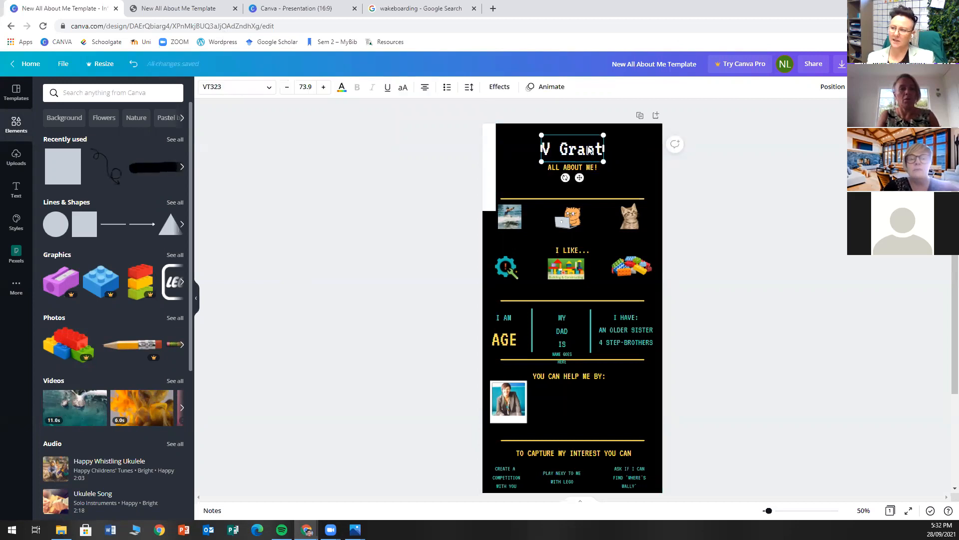
pyautogui.click(342, 89)
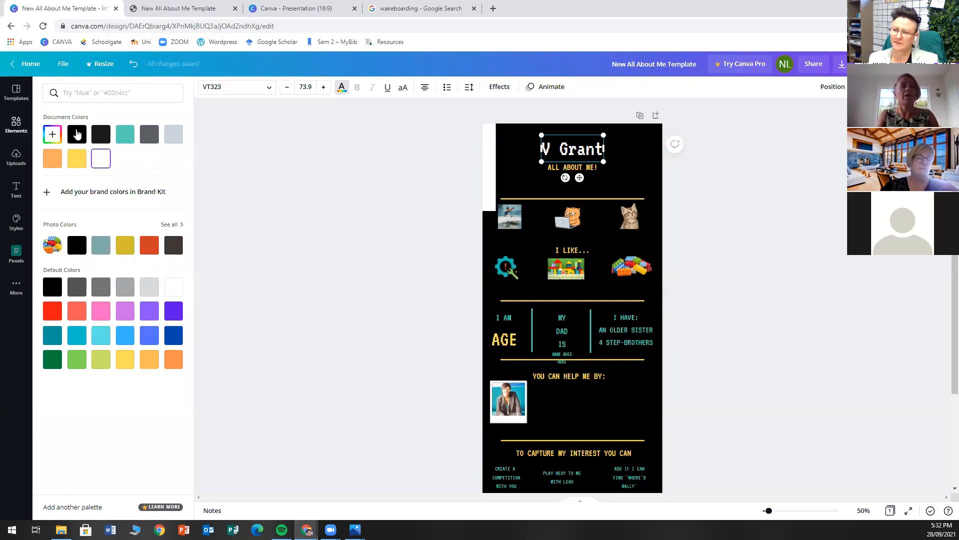
pyautogui.click(80, 137)
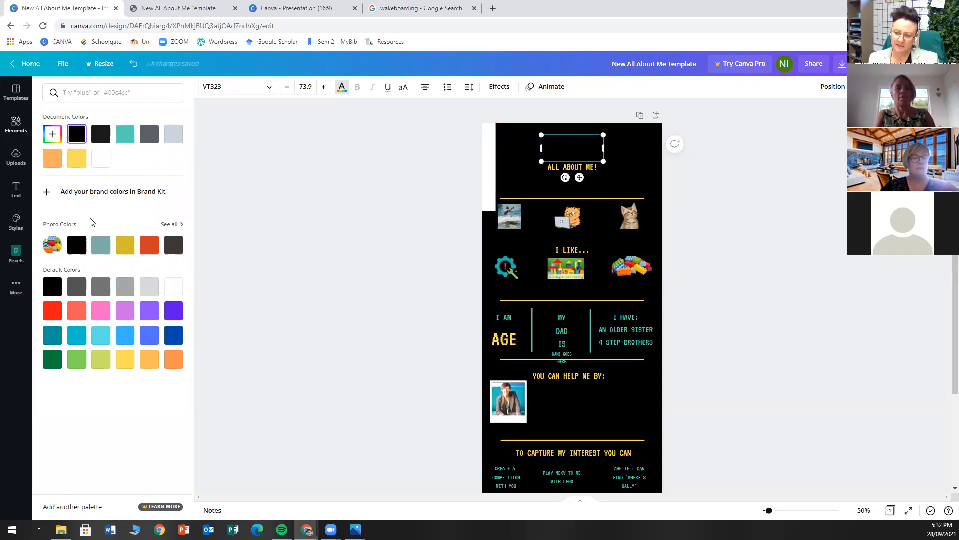
pyautogui.click(325, 293)
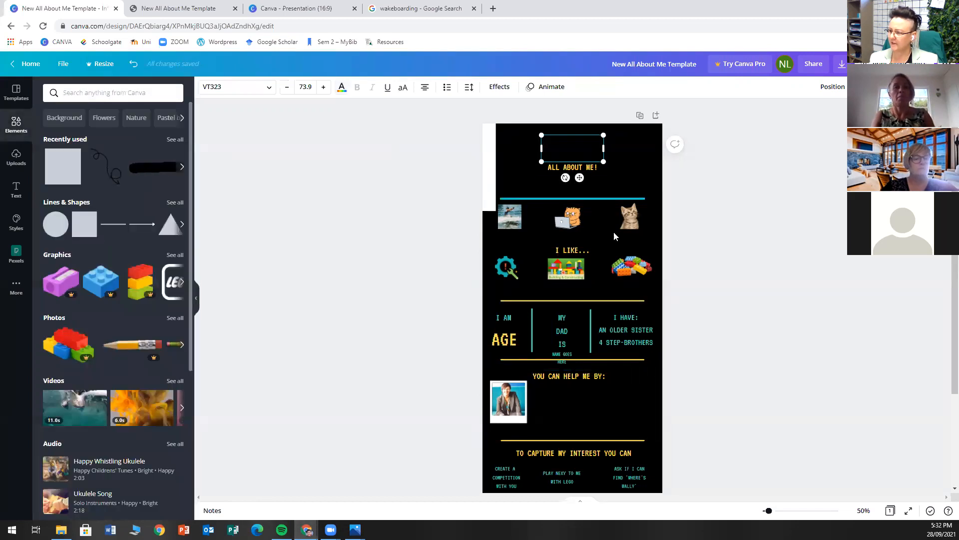
# Switch the name heading to white once more, return it to black, and deselect it.
pyautogui.click(341, 87)
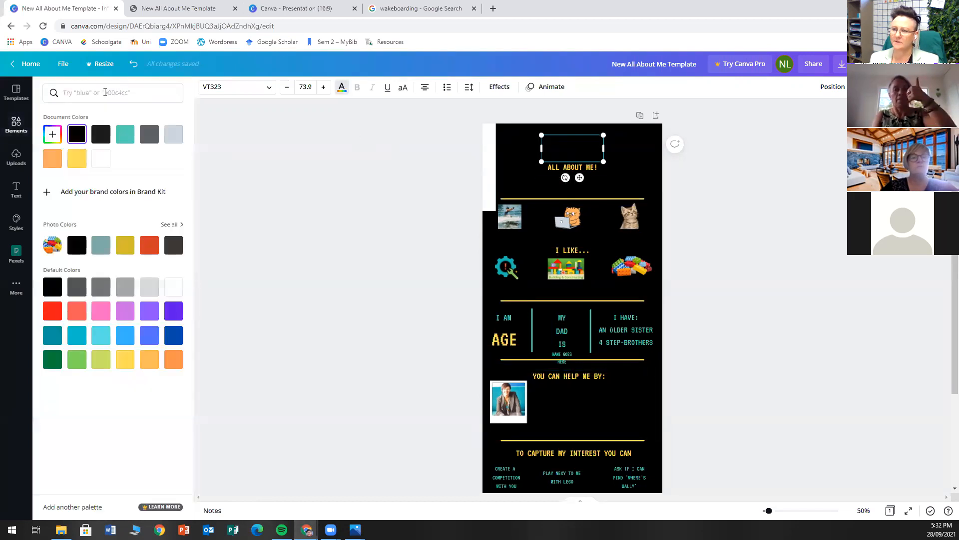
pyautogui.click(96, 163)
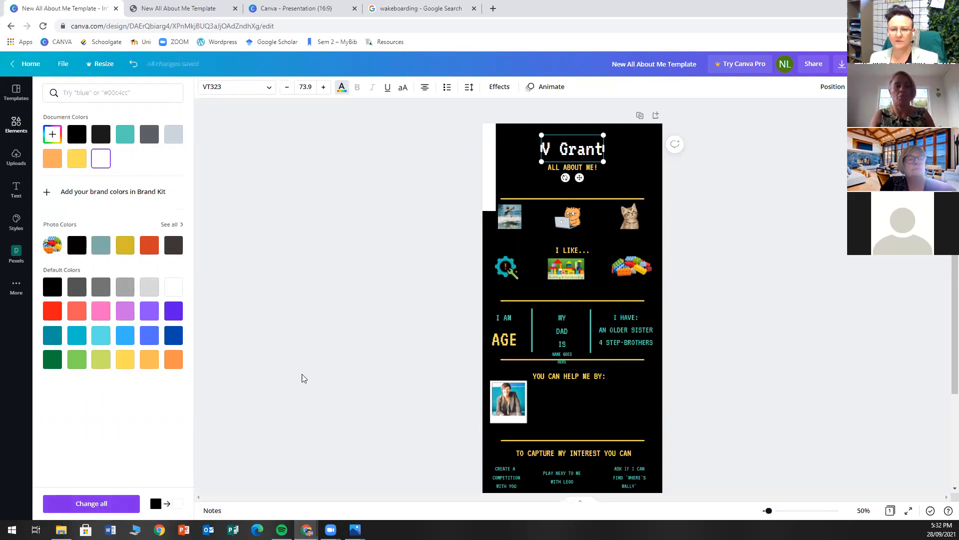
pyautogui.click(342, 87)
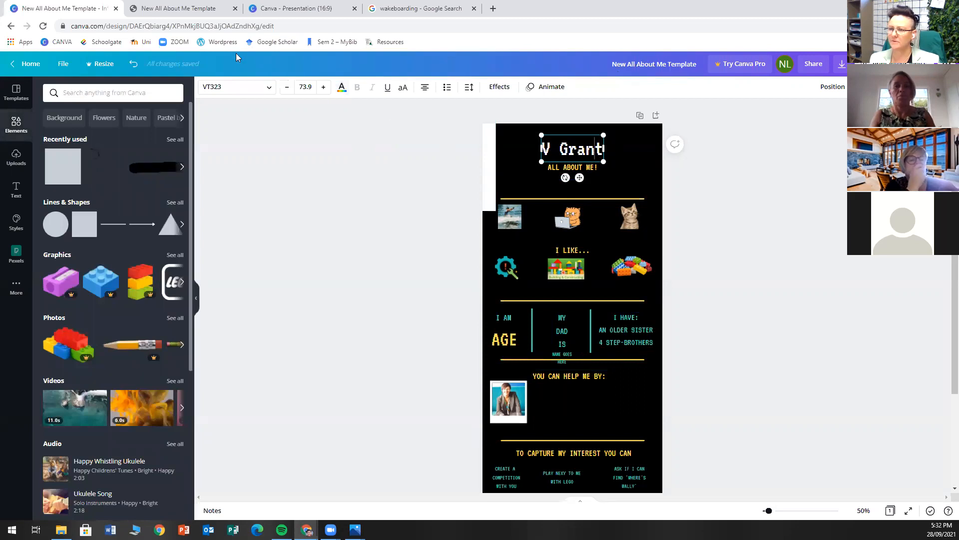
pyautogui.click(342, 87)
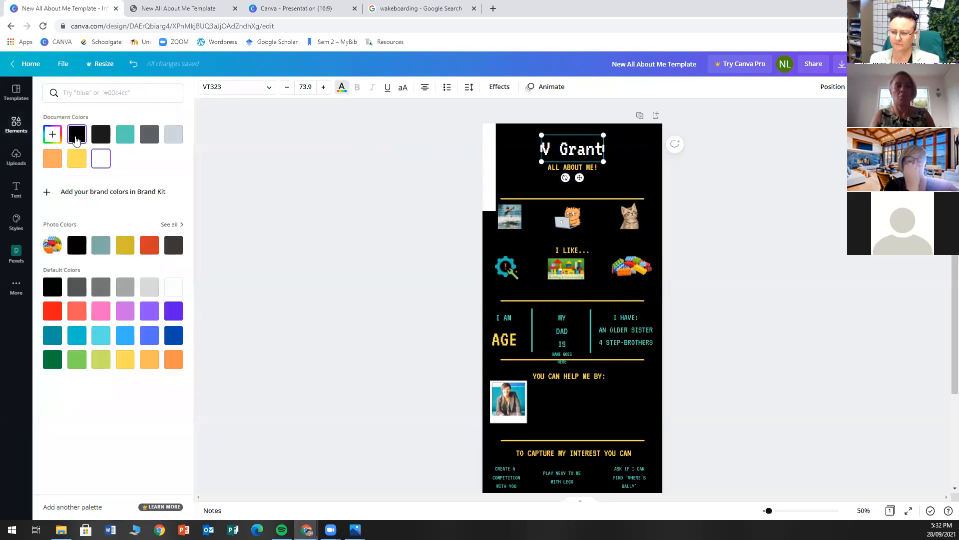
pyautogui.click(77, 134)
pyautogui.click(309, 358)
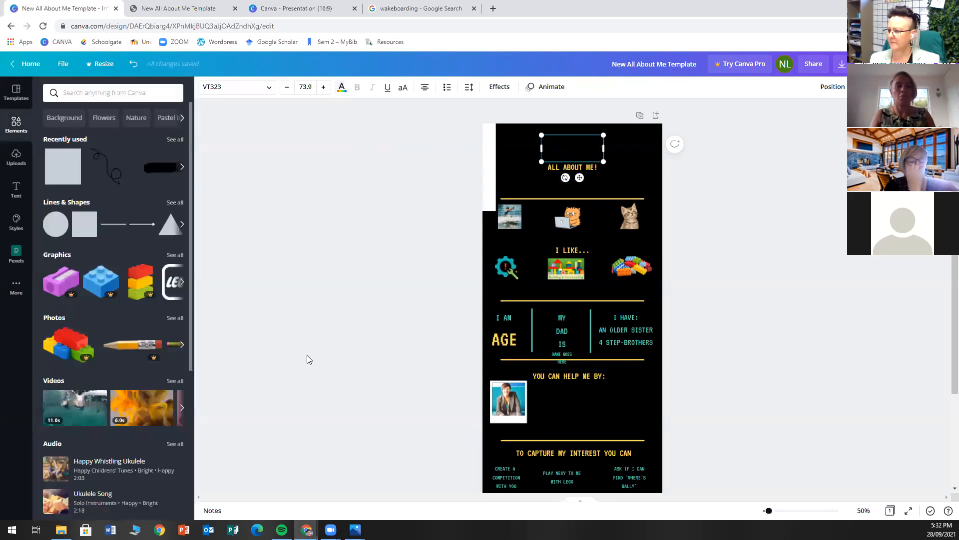
pyautogui.click(348, 286)
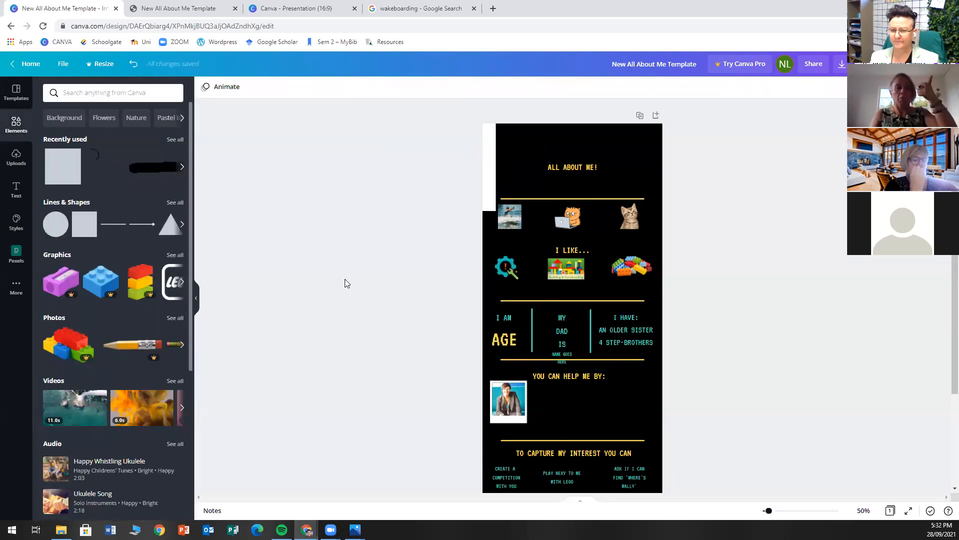
# Move the white square onto the page behind the text and stretch it across the page width and down past the interests heading.
pyautogui.click(492, 166)
pyautogui.moveTo(504, 179); pyautogui.dragTo(580, 174)
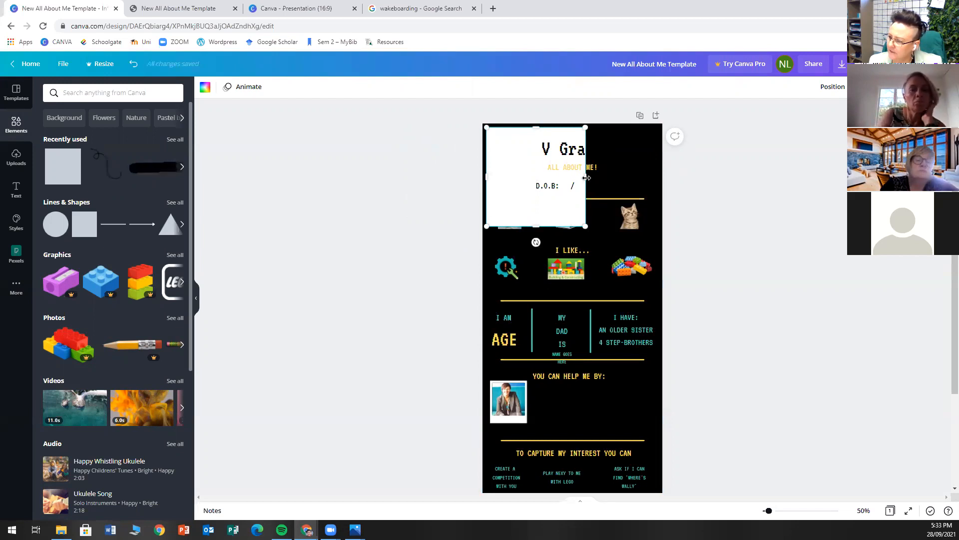
pyautogui.moveTo(583, 176); pyautogui.dragTo(658, 176)
pyautogui.moveTo(573, 225); pyautogui.dragTo(563, 484)
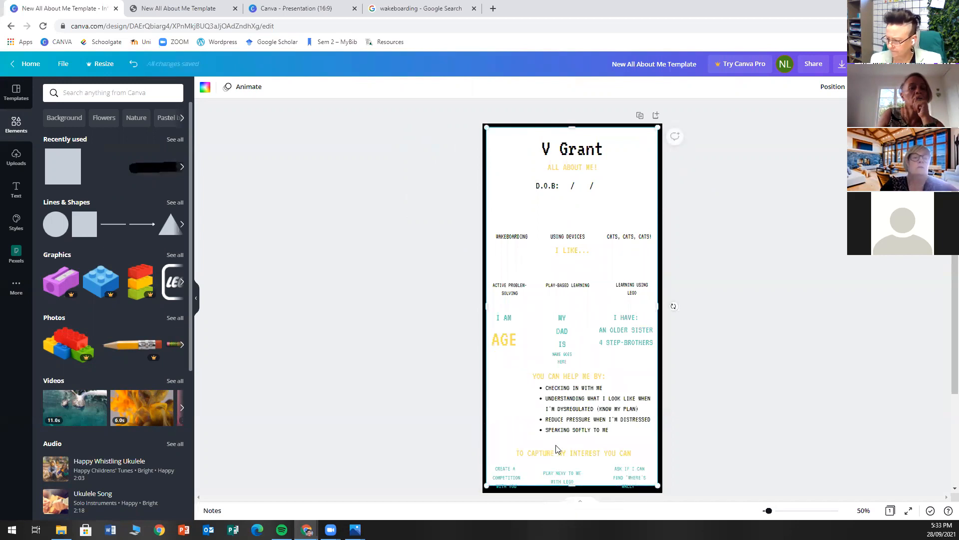
# Extend the white shape down to just above the page's lower edge, leaving a thin black border.
pyautogui.scroll(-3, 570, 390)
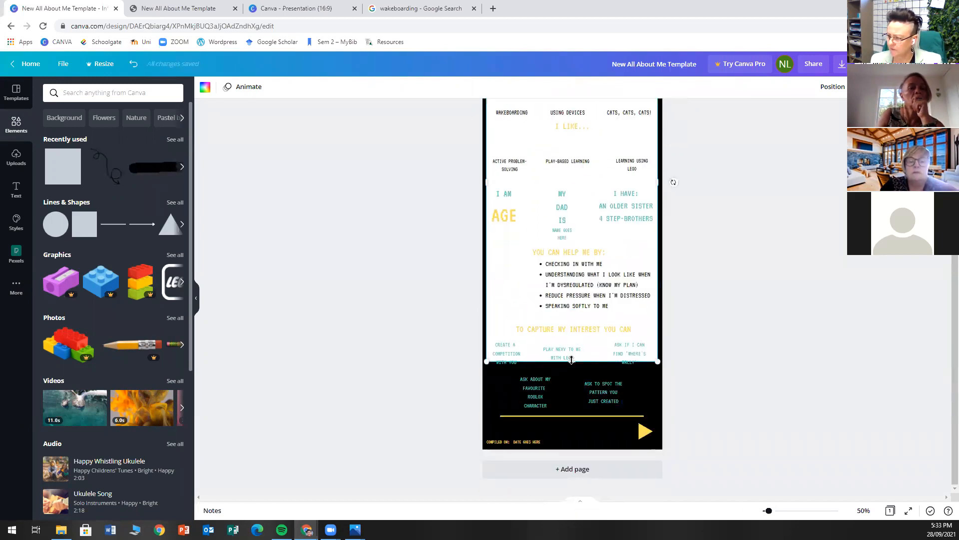
pyautogui.moveTo(574, 371); pyautogui.dragTo(578, 443)
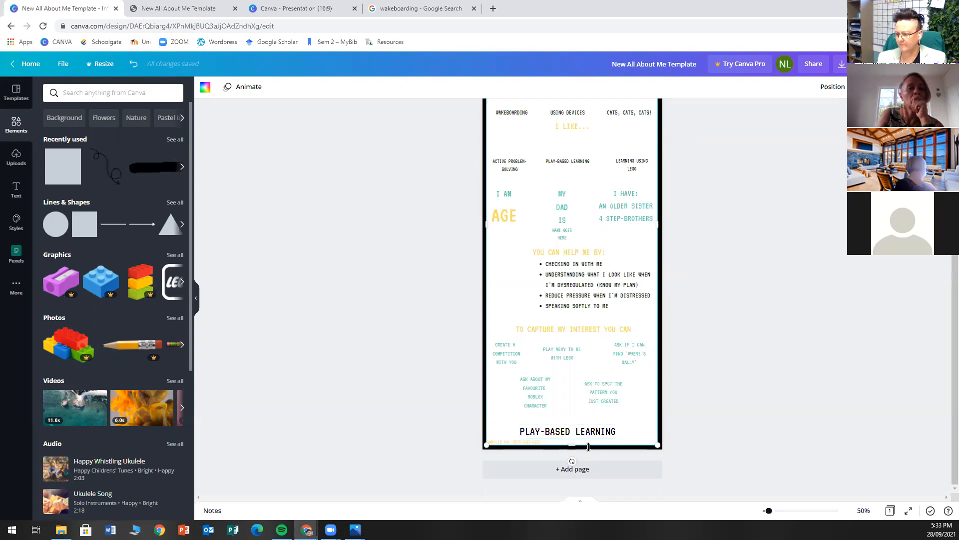
pyautogui.moveTo(573, 437); pyautogui.dragTo(574, 404)
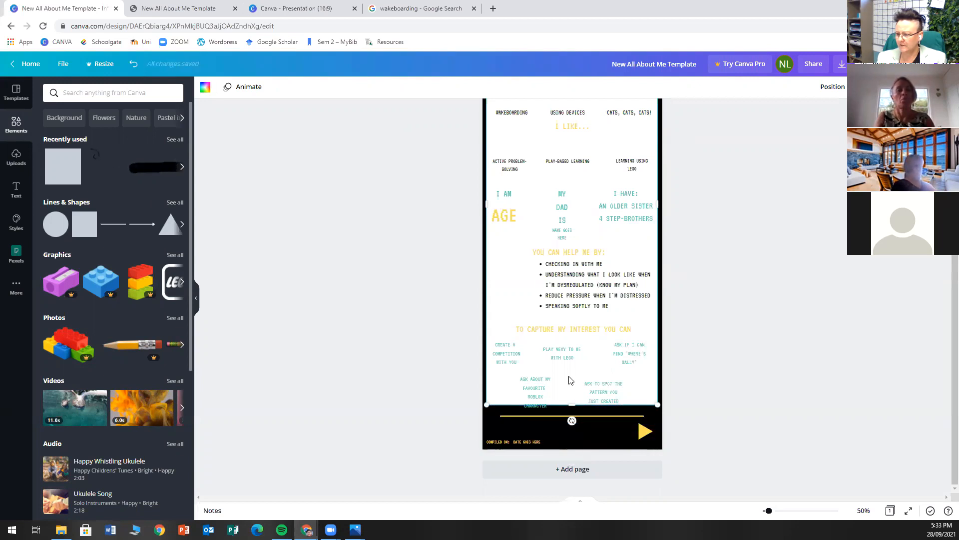
pyautogui.moveTo(570, 403); pyautogui.dragTo(571, 444)
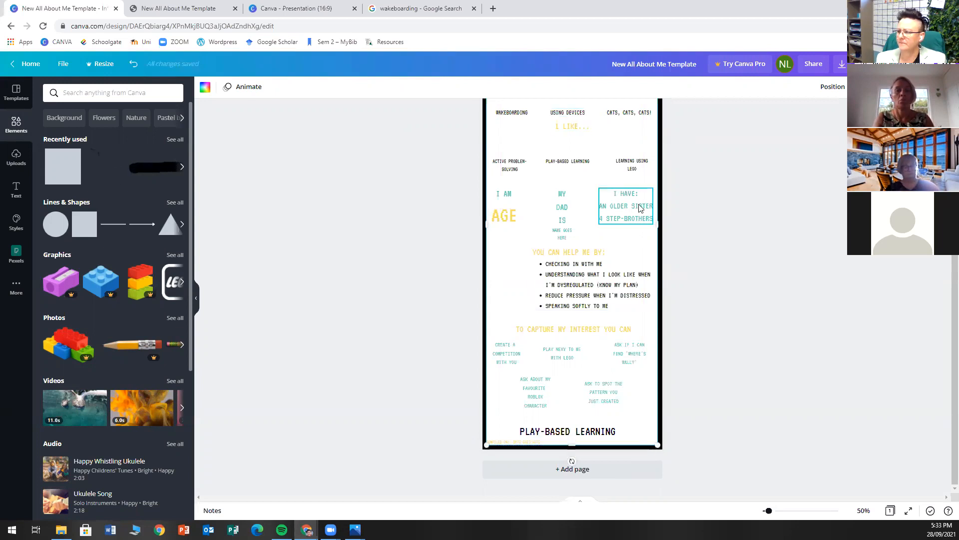
# Send the white shape to the back so the pictures and divider lines sit in front of it.
pyautogui.scroll(5, 621, 163)
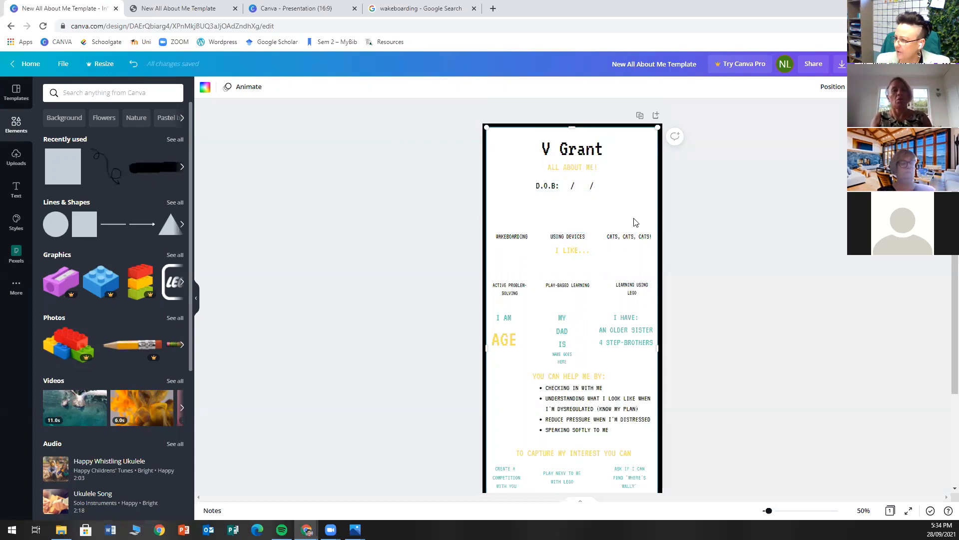
pyautogui.scroll(-3, 548, 297)
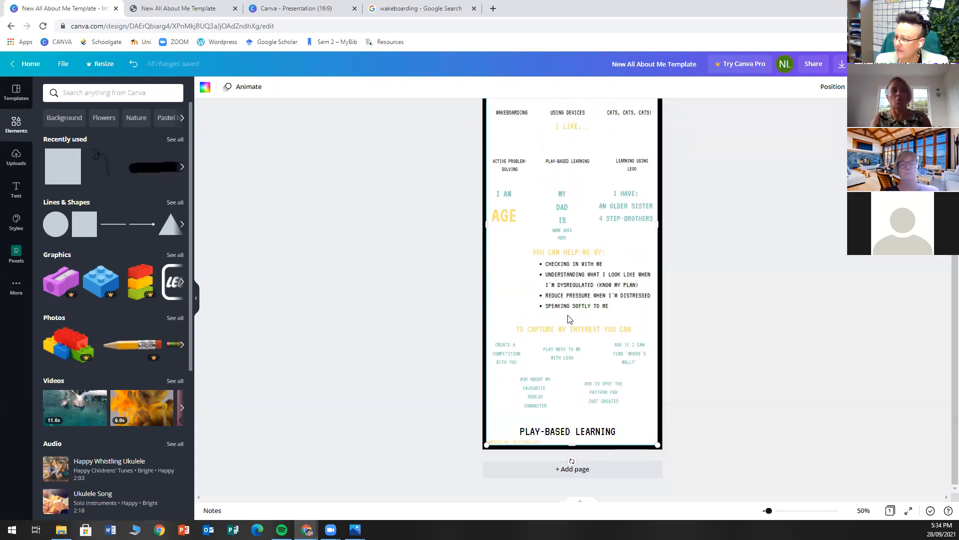
pyautogui.scroll(3, 618, 236)
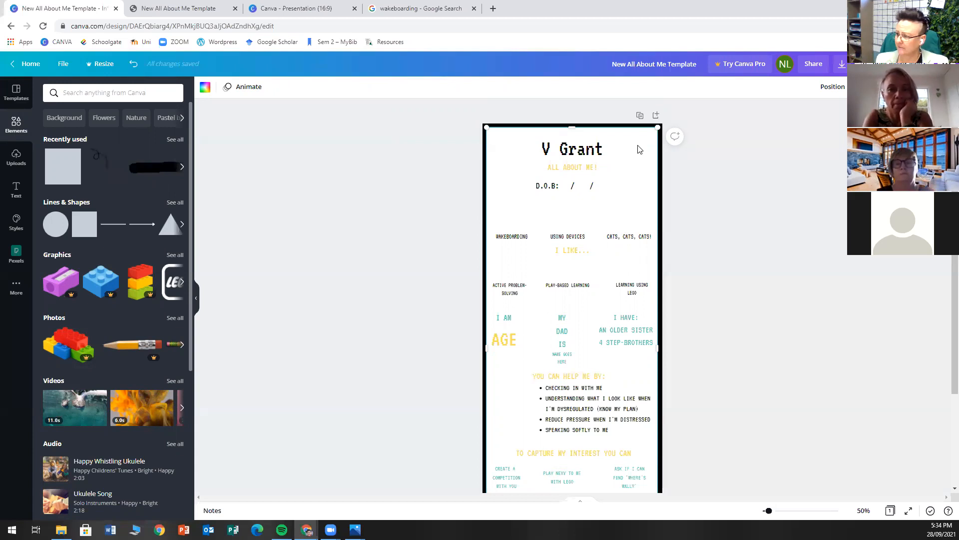
pyautogui.rightClick(639, 149)
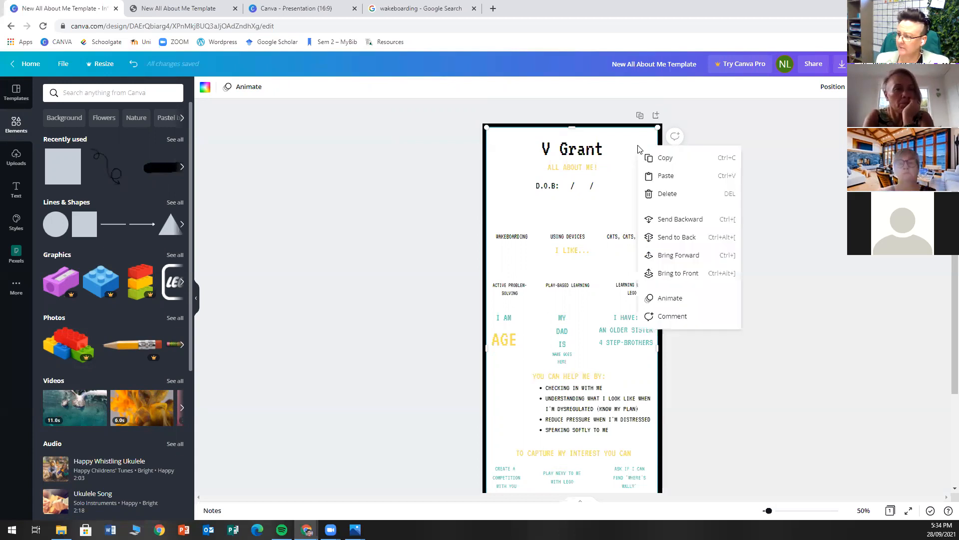
pyautogui.click(665, 237)
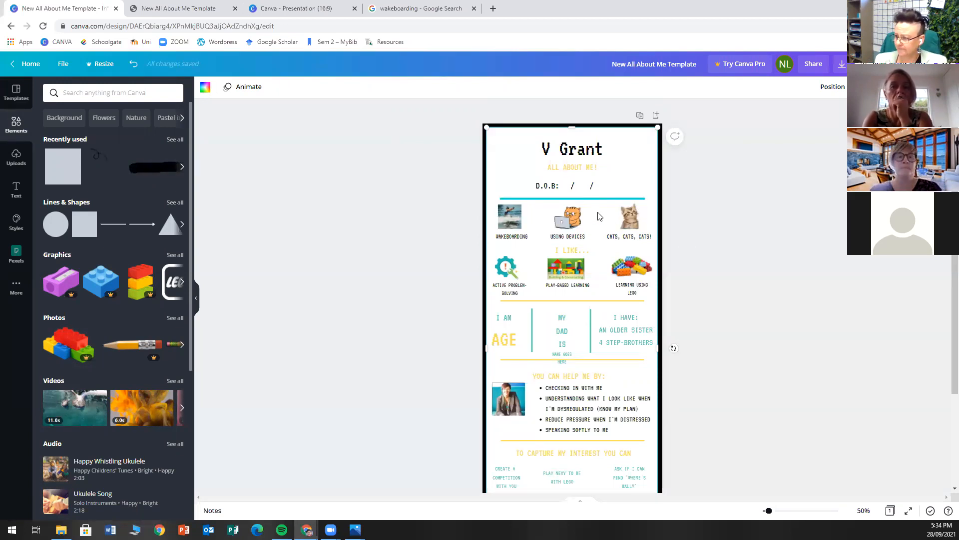
# Move the divider line above the "You can help me by" heading slightly down, clear of the text above it.
pyautogui.scroll(-1, 628, 230)
pyautogui.scroll(-2, 628, 231)
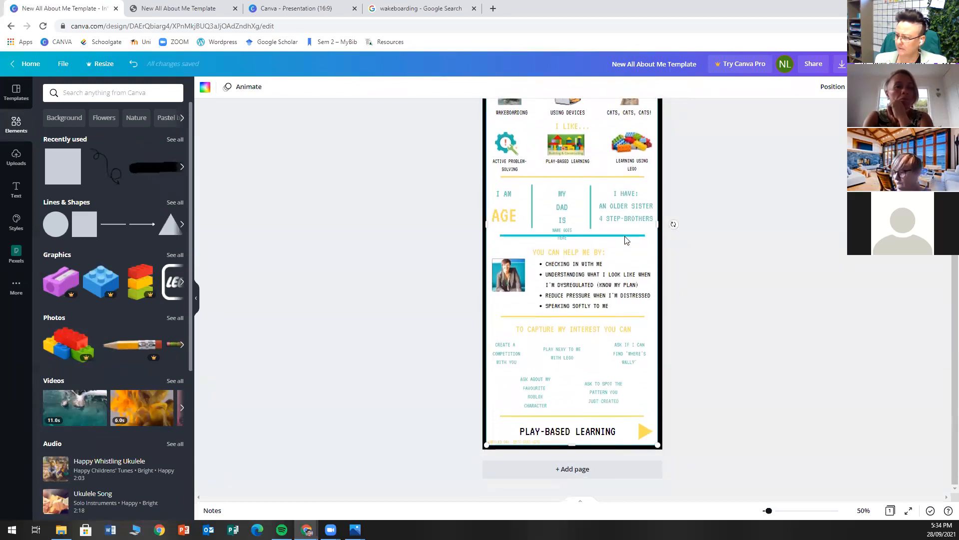
pyautogui.moveTo(627, 241); pyautogui.dragTo(624, 240)
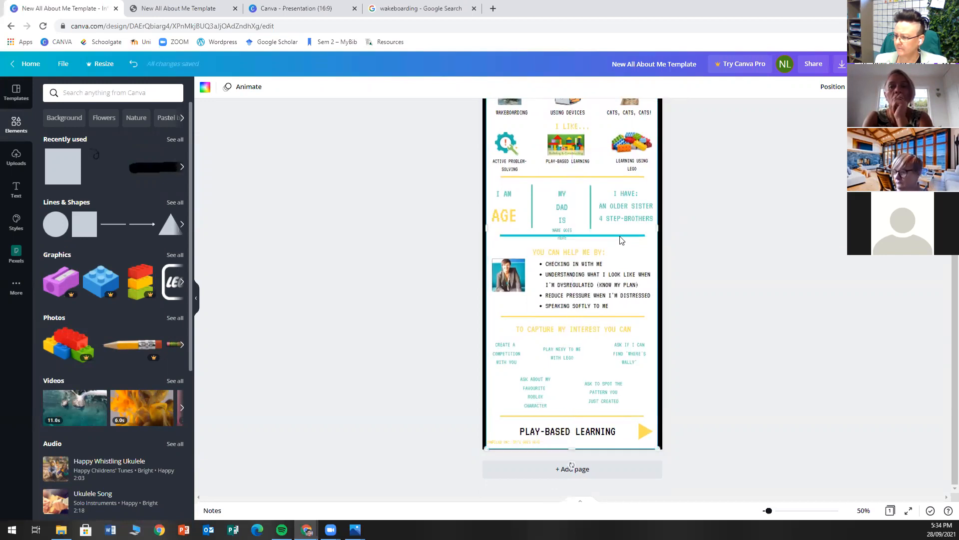
pyautogui.click(607, 235)
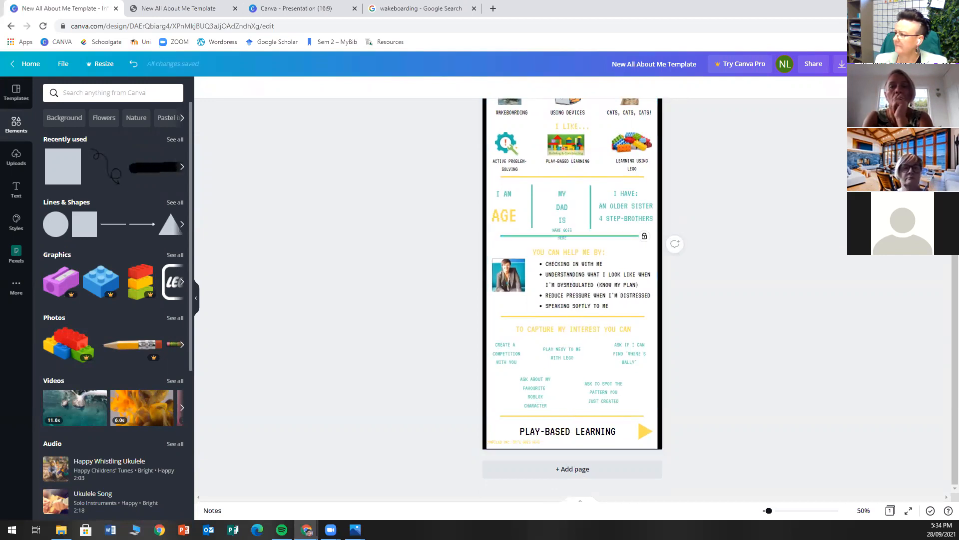
pyautogui.click(598, 236)
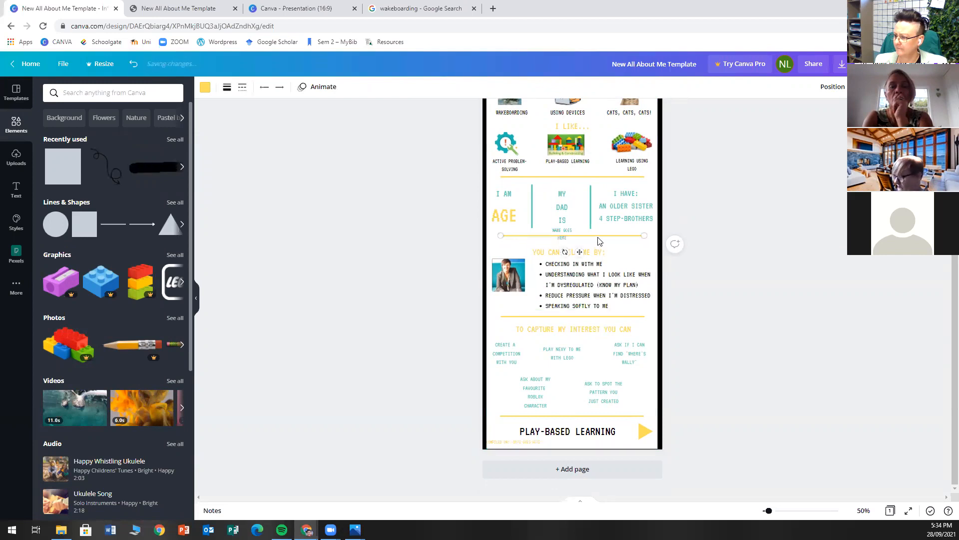
pyautogui.moveTo(598, 239); pyautogui.dragTo(598, 242)
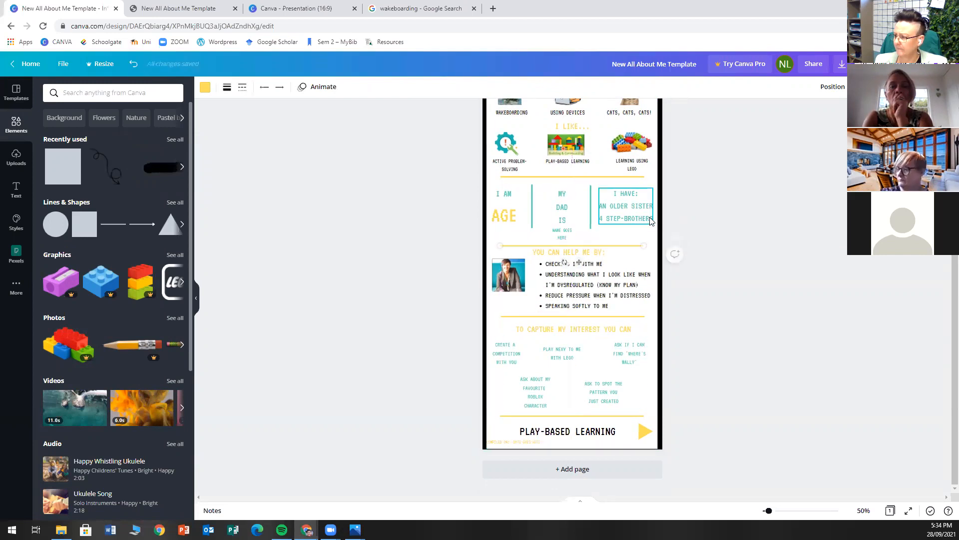
# Move the white shape slightly up to even out the black border at the page's upper and lower edges, and deselect it.
pyautogui.click(660, 356)
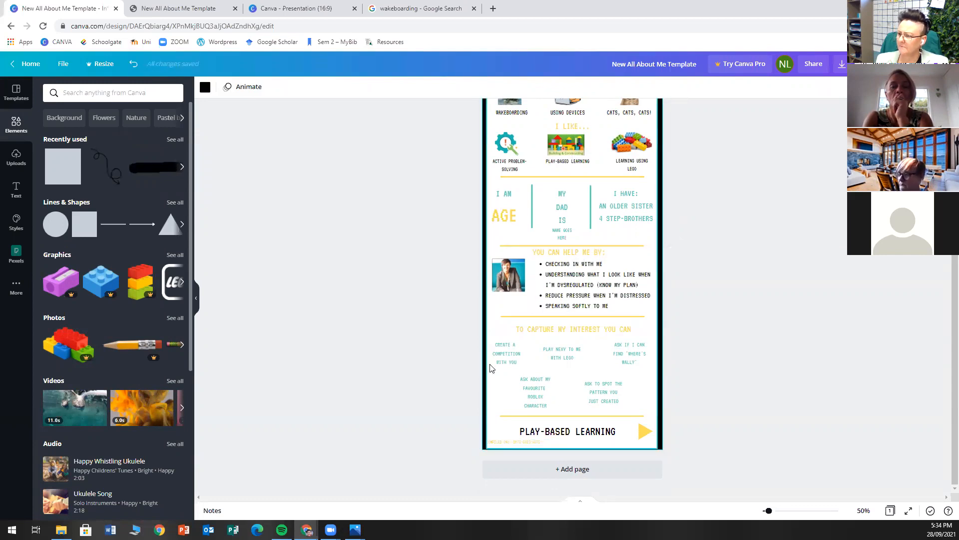
pyautogui.scroll(5, 609, 359)
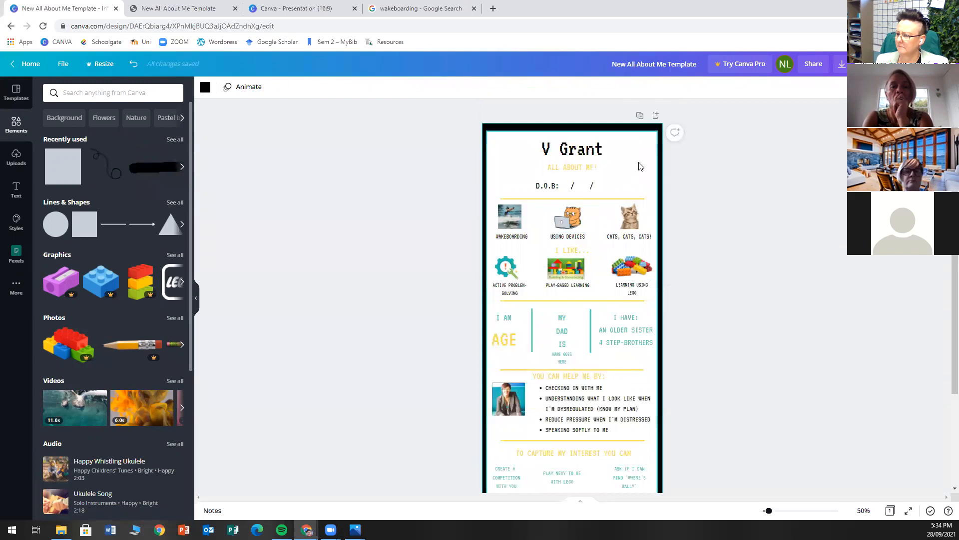
pyautogui.click(634, 161)
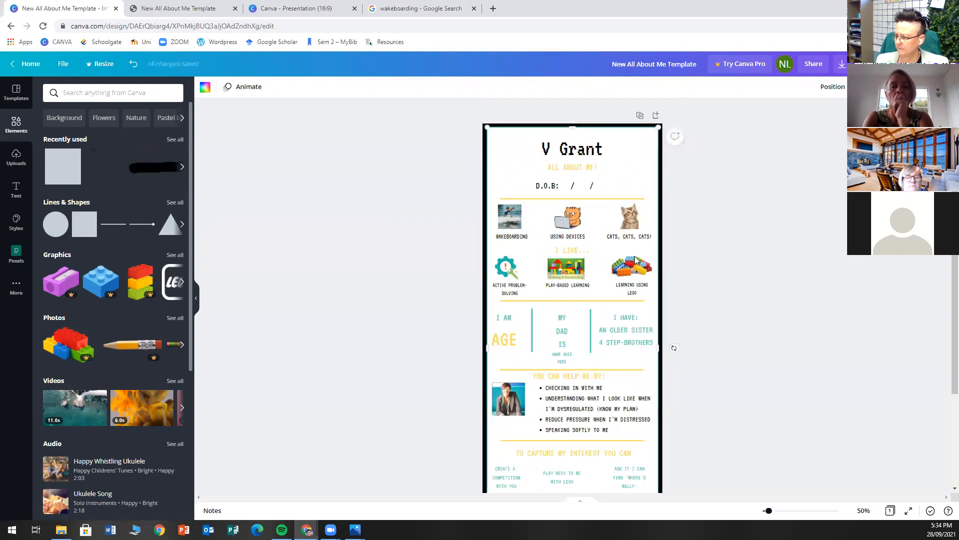
pyautogui.scroll(-3, 610, 336)
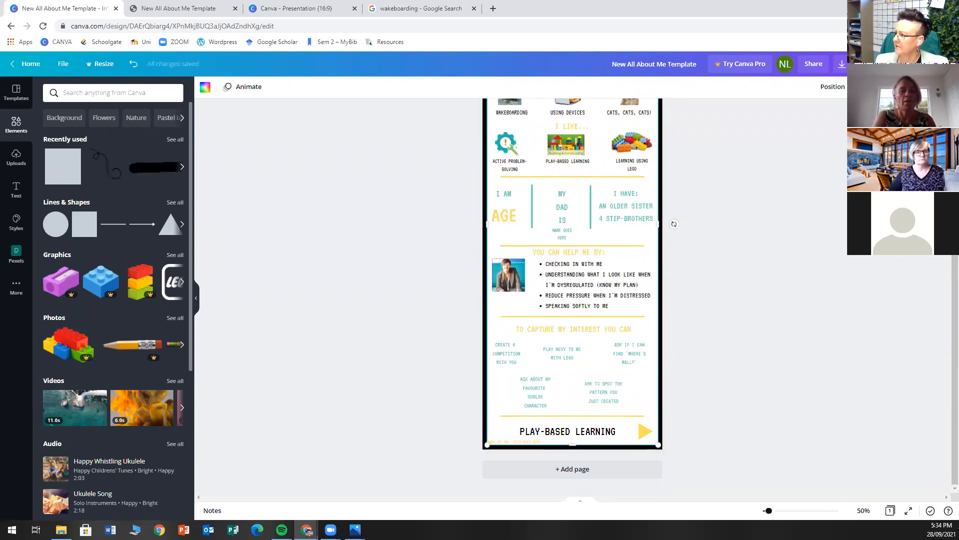
pyautogui.scroll(3, 572, 295)
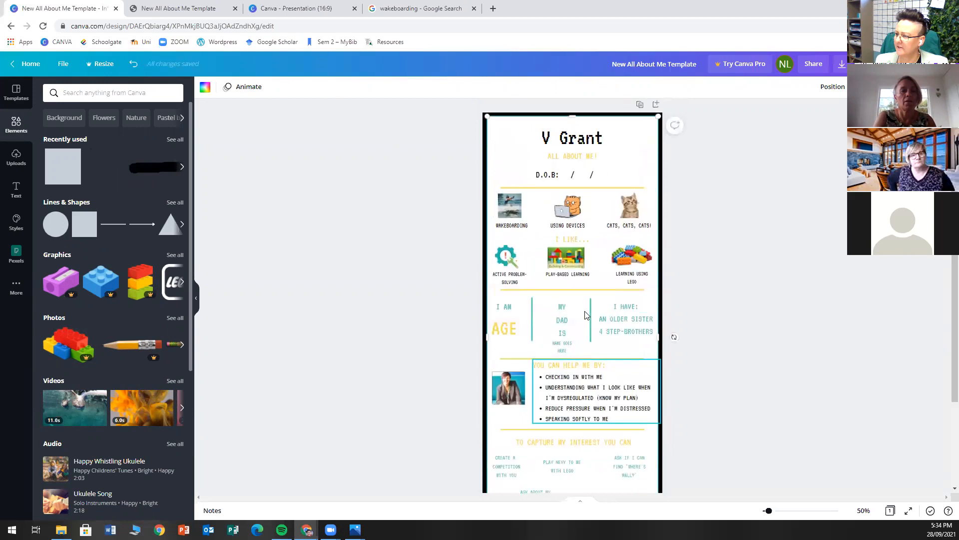
pyautogui.click(461, 306)
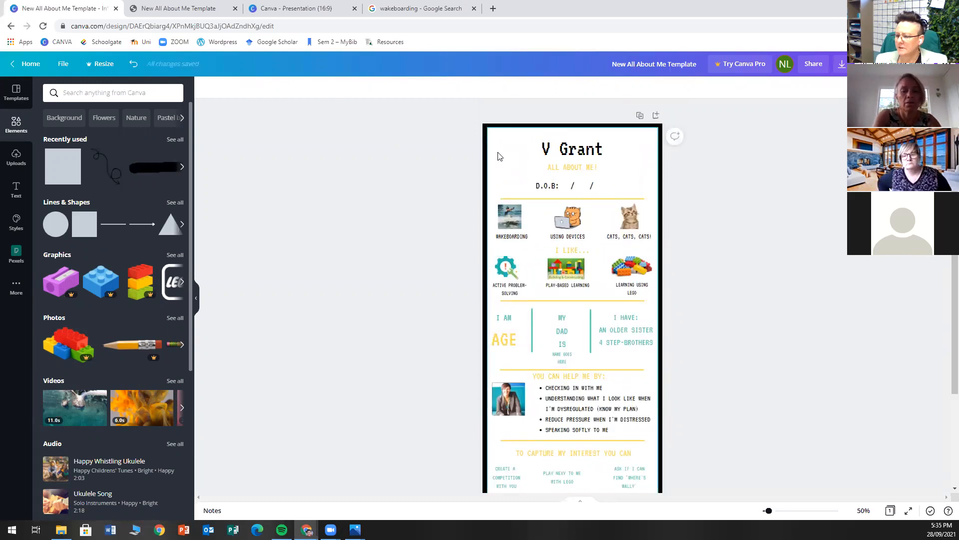
# Examine the full Lines & Shapes collection for alternative background shapes, and review the whole infographic page.
pyautogui.scroll(-3, 499, 157)
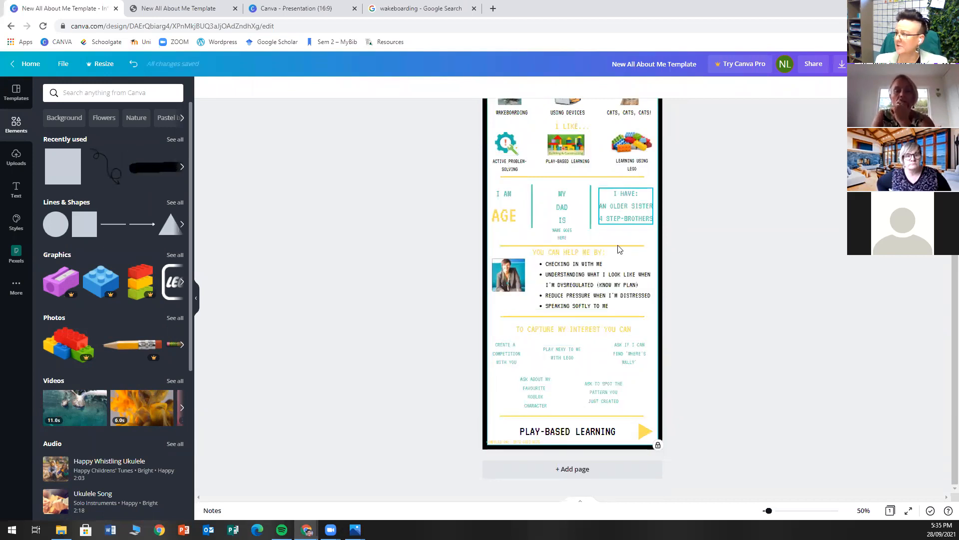
pyautogui.scroll(3, 595, 289)
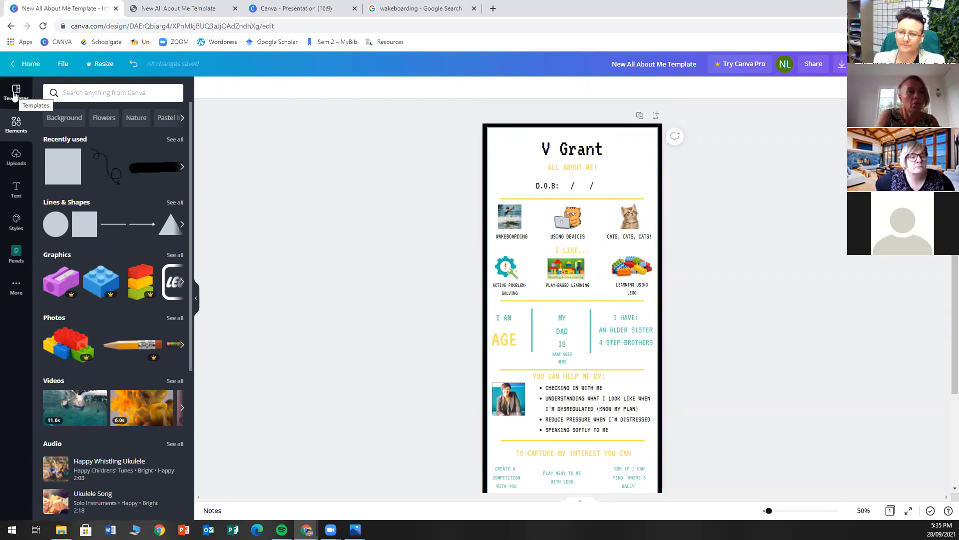
pyautogui.click(17, 129)
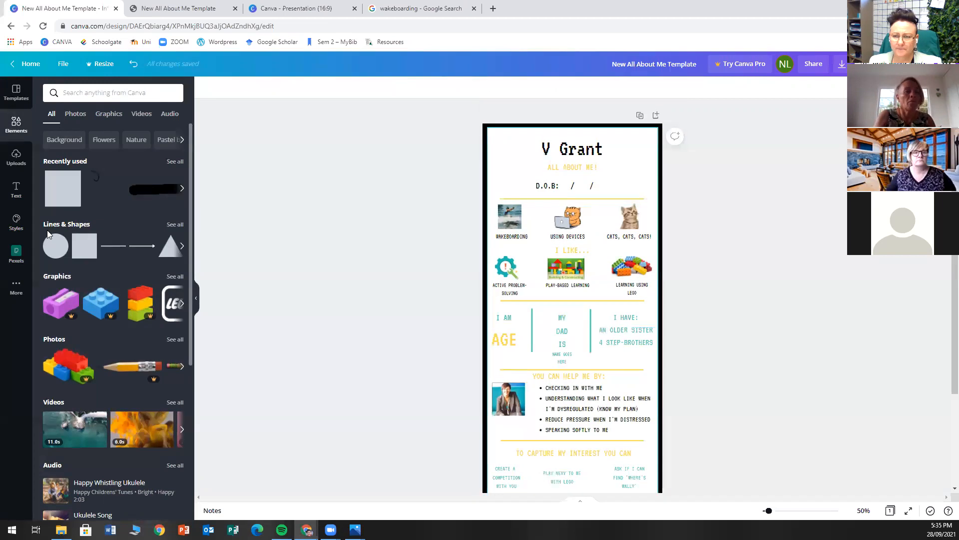
pyautogui.click(178, 225)
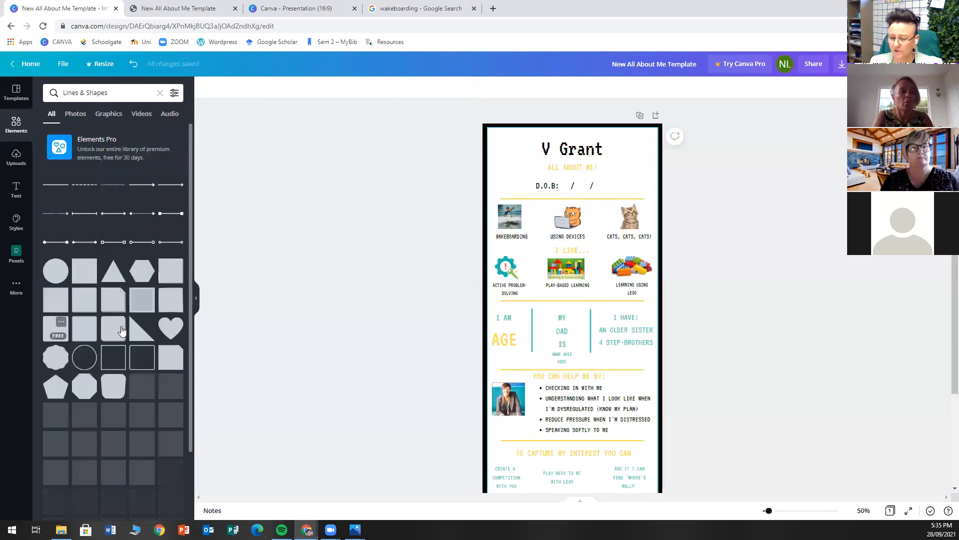
pyautogui.scroll(-3, 138, 366)
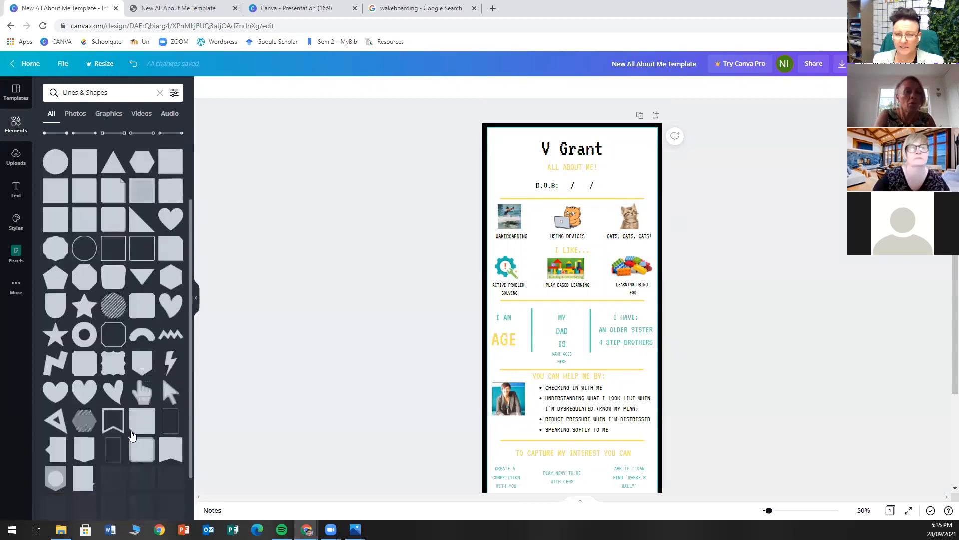
pyautogui.scroll(-5, 137, 366)
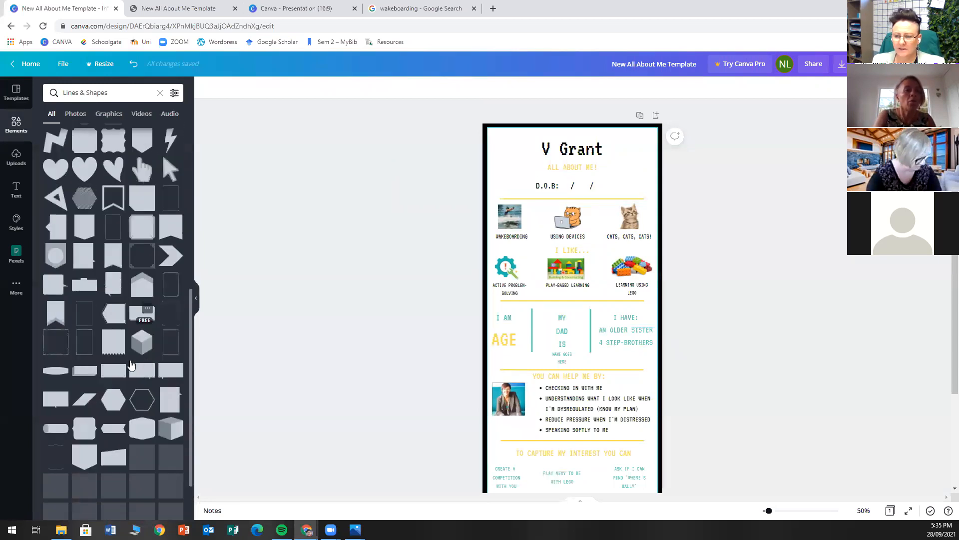
pyautogui.scroll(8, 104, 372)
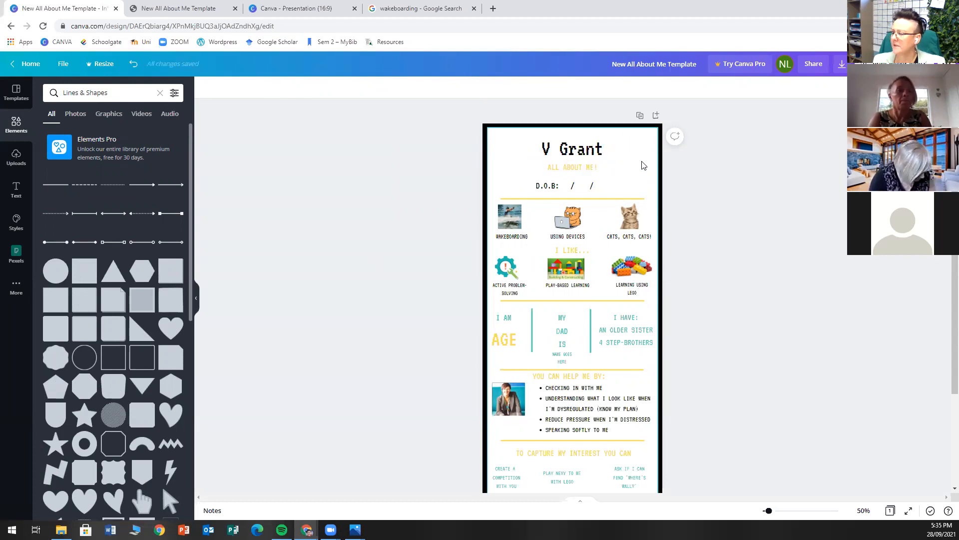
pyautogui.scroll(-3, 641, 157)
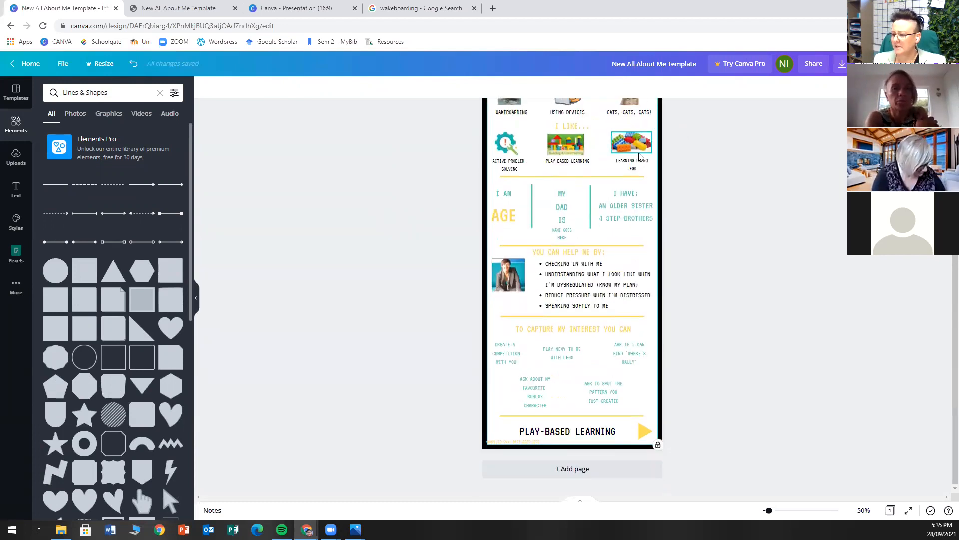
pyautogui.scroll(3, 641, 157)
pyautogui.scroll(1, 642, 157)
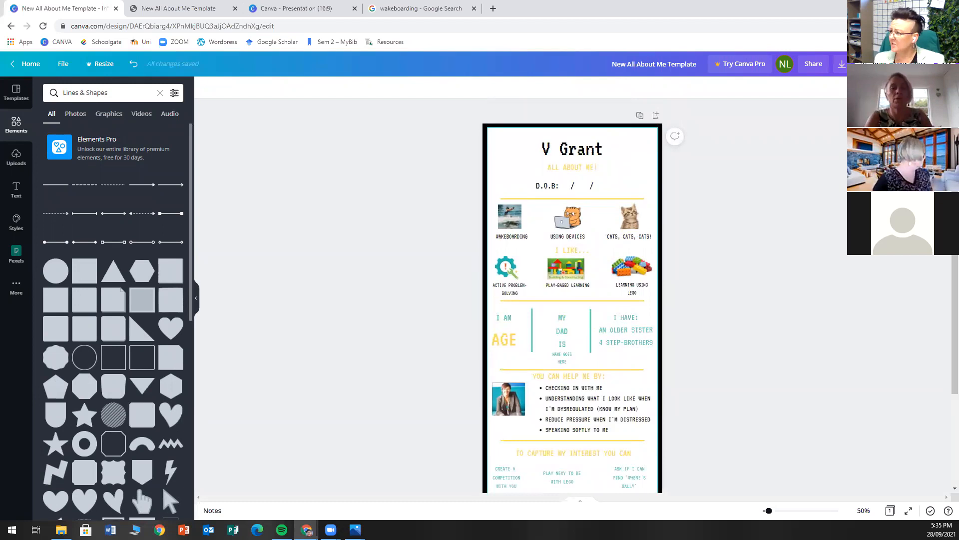
# Shrink the white shape from both ends to about 761 × 436 so it backs only the interests pictures and captions.
pyautogui.click(661, 194)
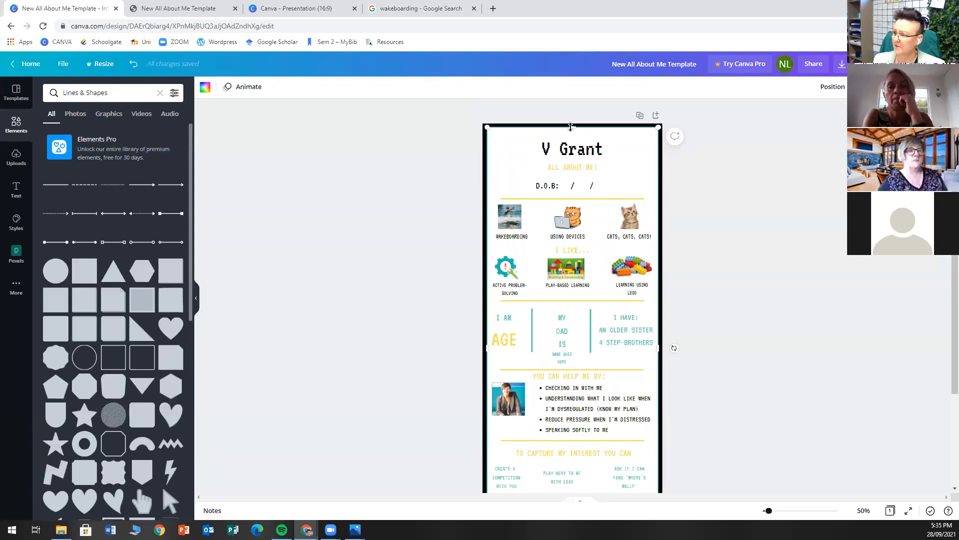
pyautogui.moveTo(570, 165); pyautogui.dragTo(568, 200)
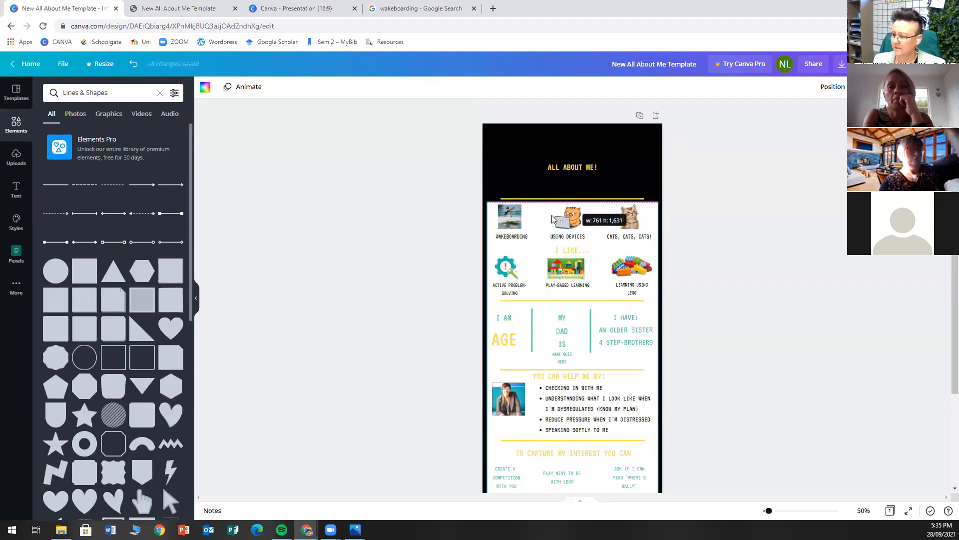
pyautogui.scroll(-3, 562, 480)
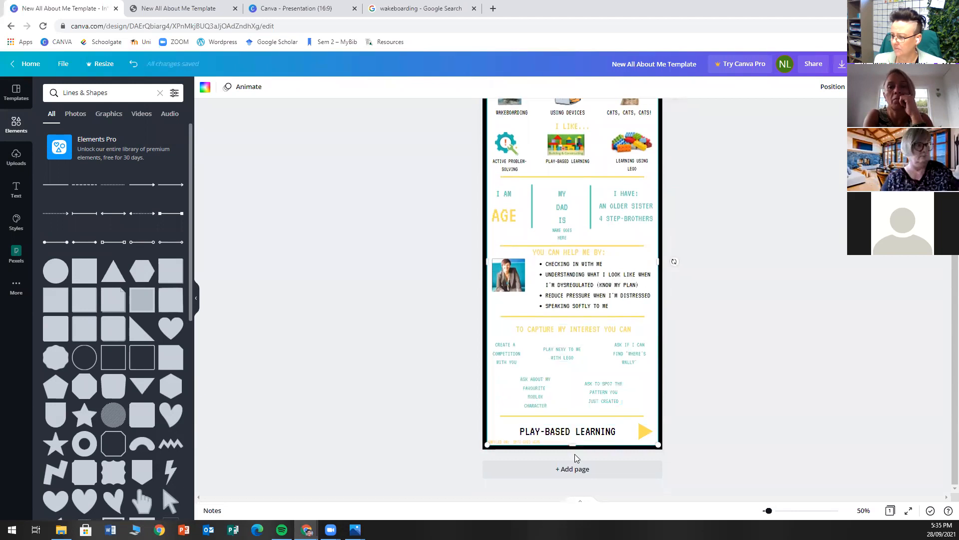
pyautogui.moveTo(573, 445); pyautogui.dragTo(575, 145)
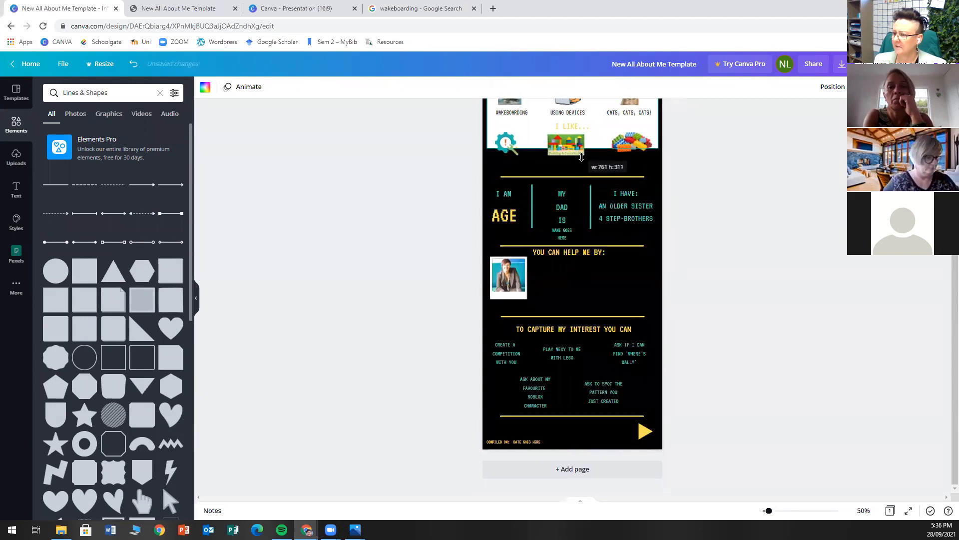
pyautogui.scroll(3, 583, 161)
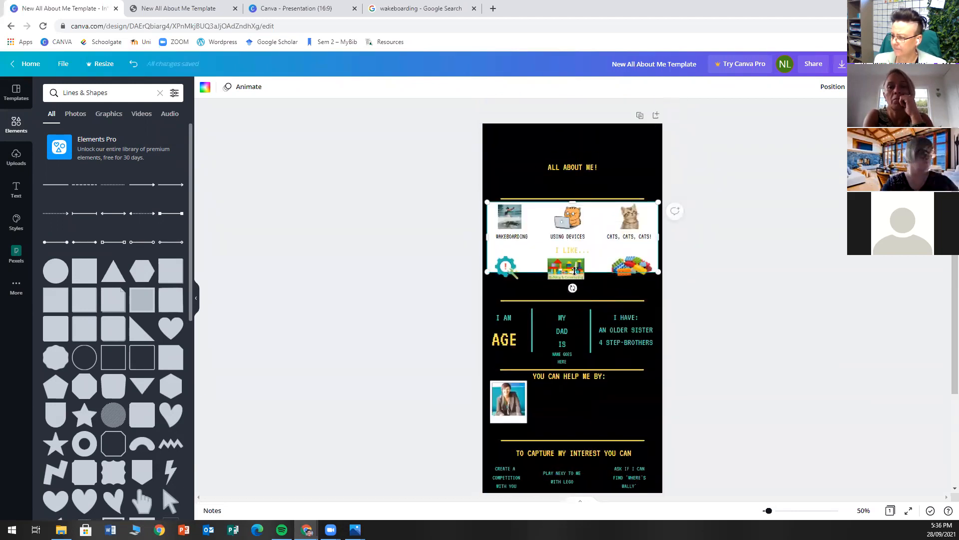
pyautogui.moveTo(574, 284); pyautogui.dragTo(570, 295)
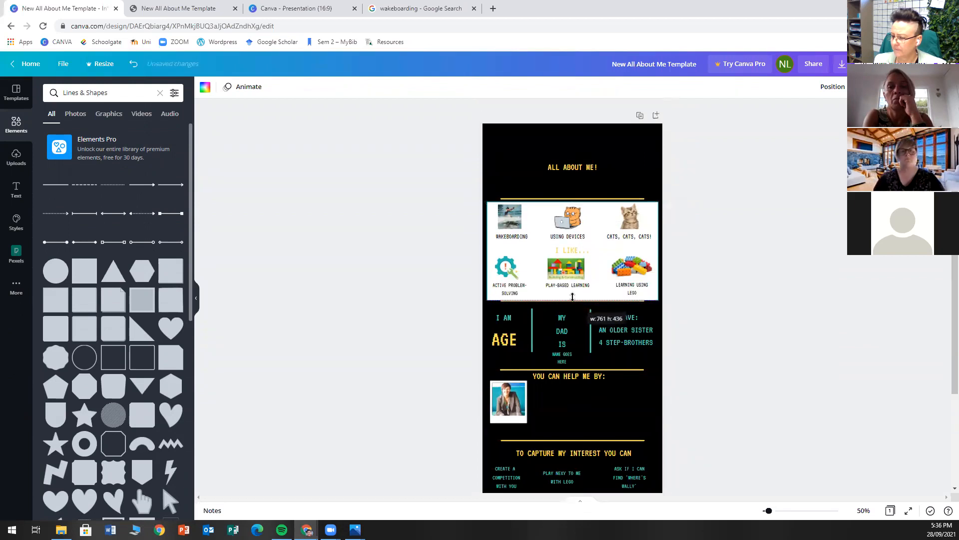
# Try partial transparency levels on the white shape behind the interests section, and restore it to fully opaque.
pyautogui.click(528, 340)
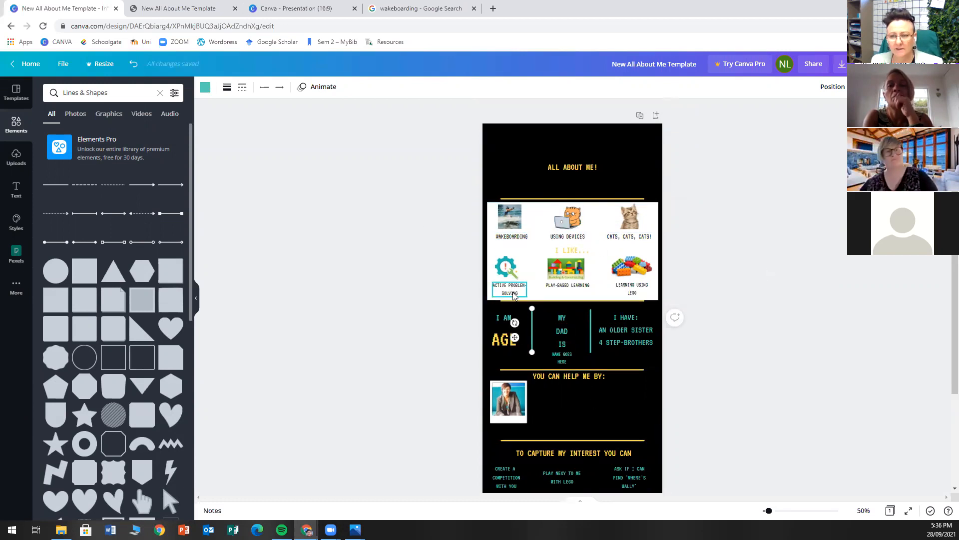
pyautogui.click(492, 242)
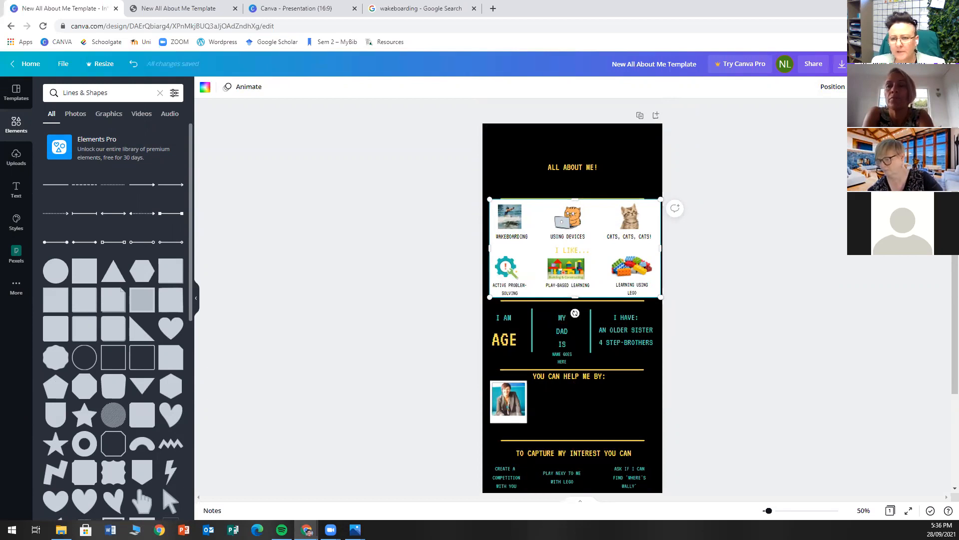
pyautogui.click(862, 87)
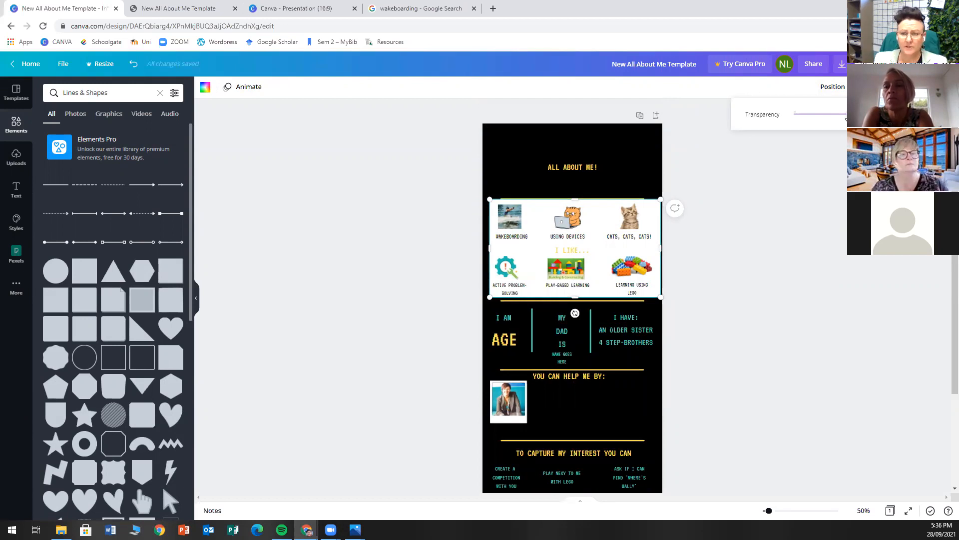
pyautogui.moveTo(846, 117); pyautogui.dragTo(835, 122)
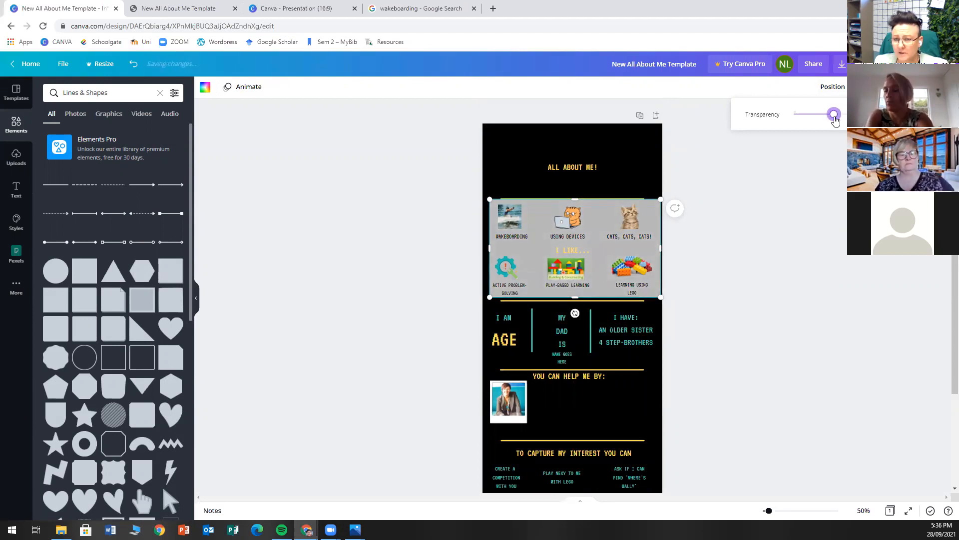
pyautogui.moveTo(835, 121); pyautogui.dragTo(812, 122)
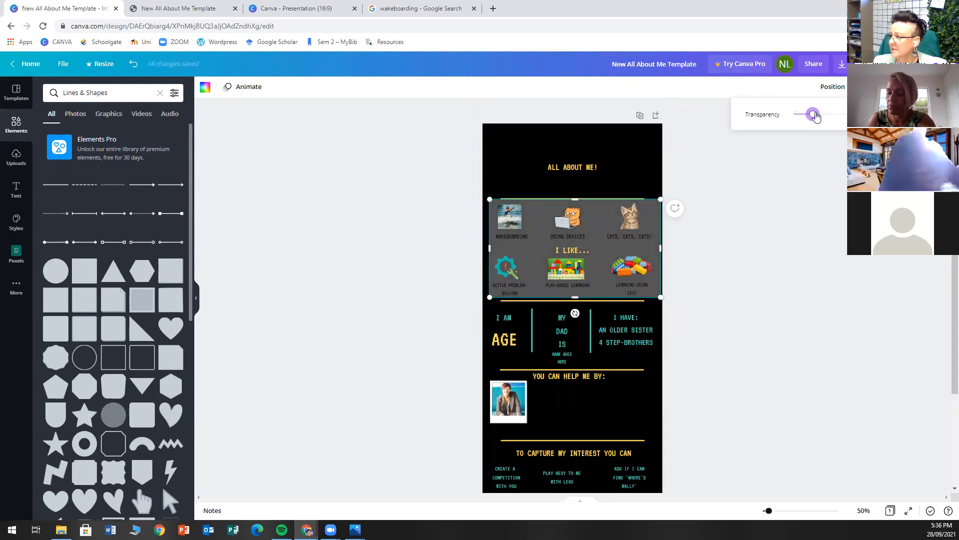
pyautogui.moveTo(813, 114); pyautogui.dragTo(846, 115)
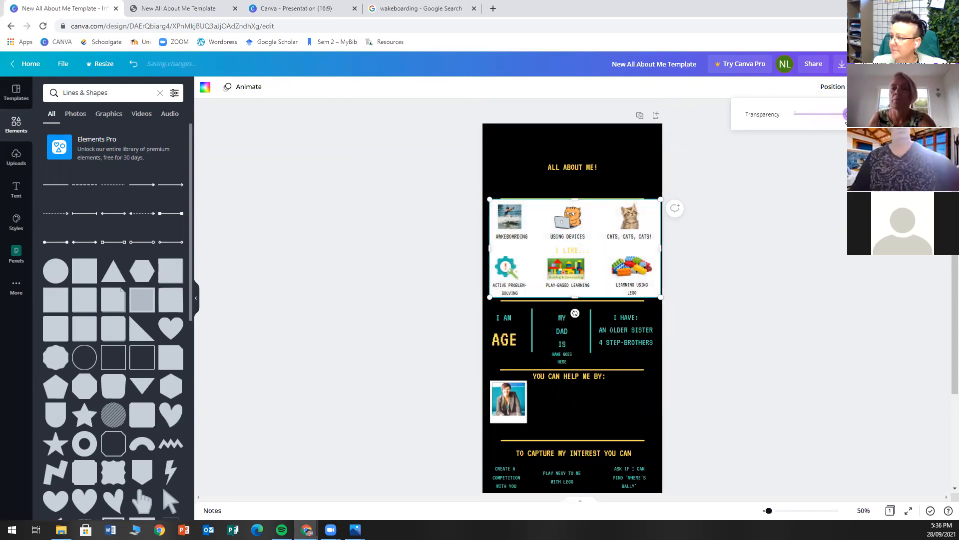
# Stretch the white shape to cover nearly the whole infographic, and shift it left to leave an even black border.
pyautogui.moveTo(578, 148); pyautogui.dragTo(577, 126)
pyautogui.moveTo(571, 295); pyautogui.dragTo(572, 379)
pyautogui.scroll(-1, 572, 379)
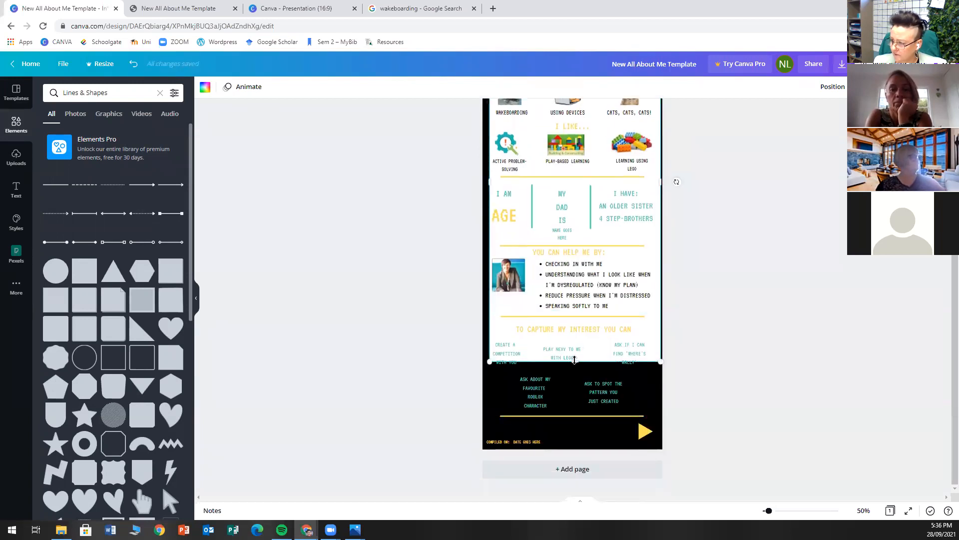
pyautogui.moveTo(574, 424); pyautogui.dragTo(575, 441)
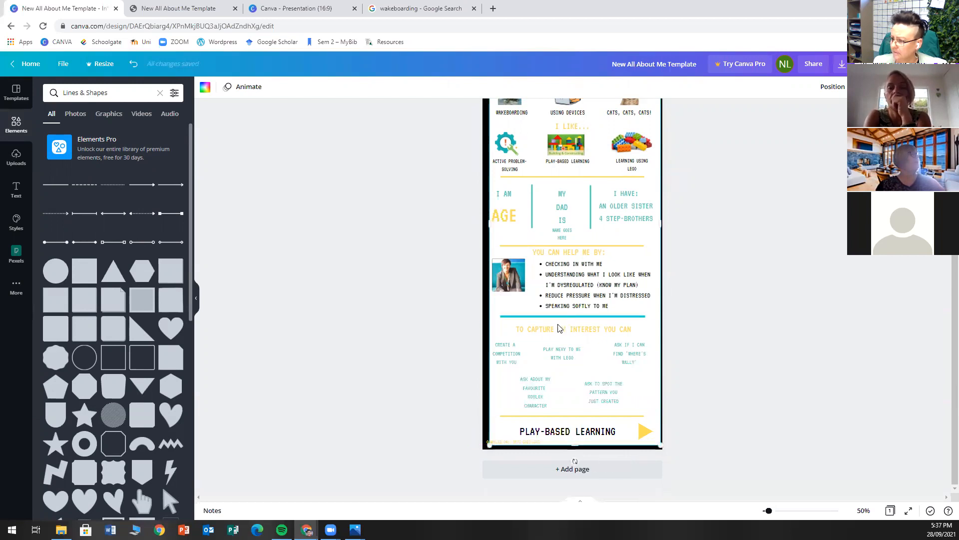
pyautogui.moveTo(502, 408); pyautogui.dragTo(494, 400)
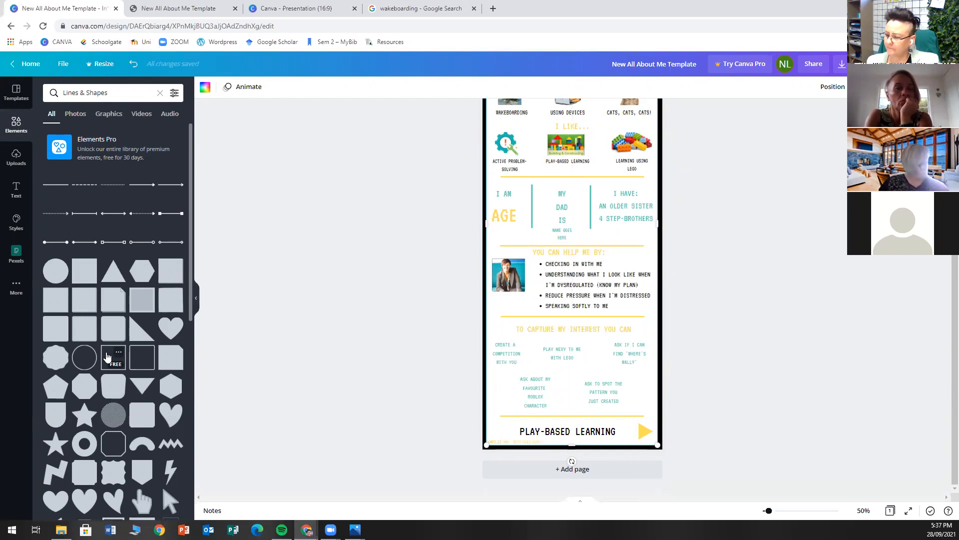
# Move the white shape aside, try an enlarged teal square outline as a page border, and delete the outline.
pyautogui.moveTo(497, 304); pyautogui.dragTo(332, 347)
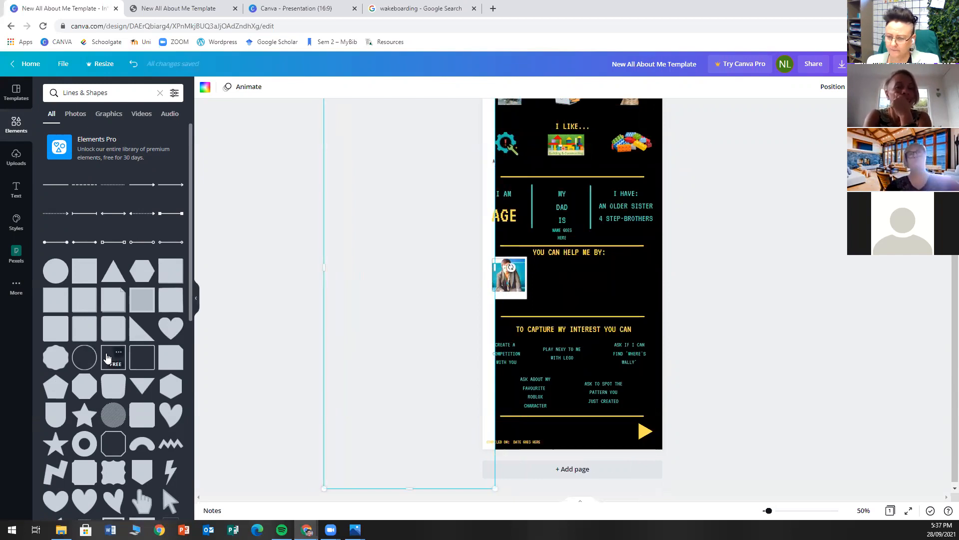
pyautogui.click(107, 358)
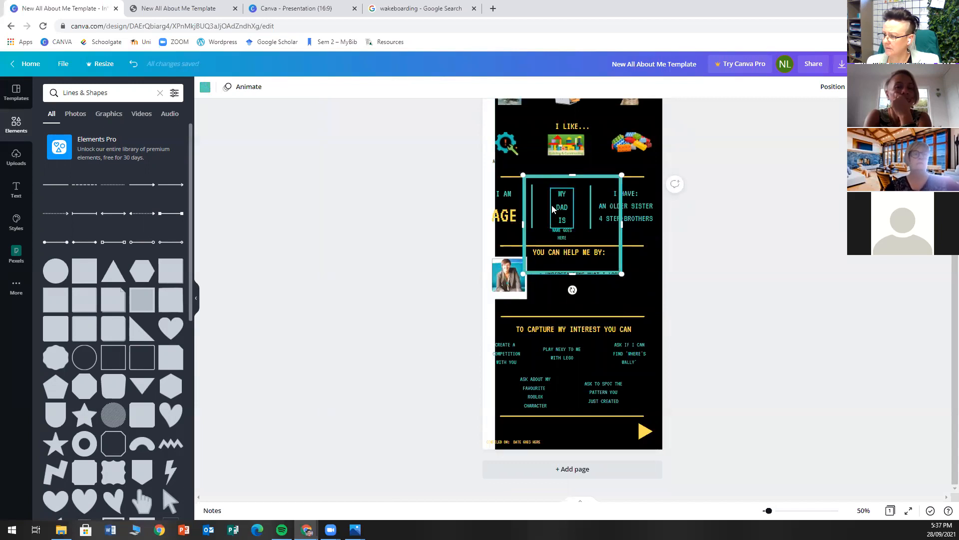
pyautogui.moveTo(622, 274); pyautogui.dragTo(727, 479)
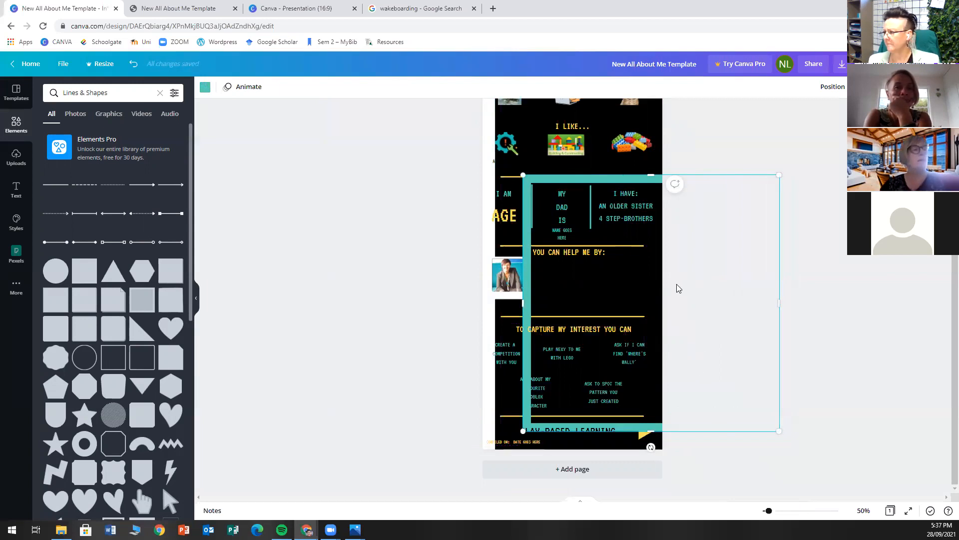
pyautogui.moveTo(524, 301)
pyautogui.mouseDown()
pyautogui.moveTo(588, 295)
pyautogui.moveTo(527, 295)
pyautogui.mouseUp()
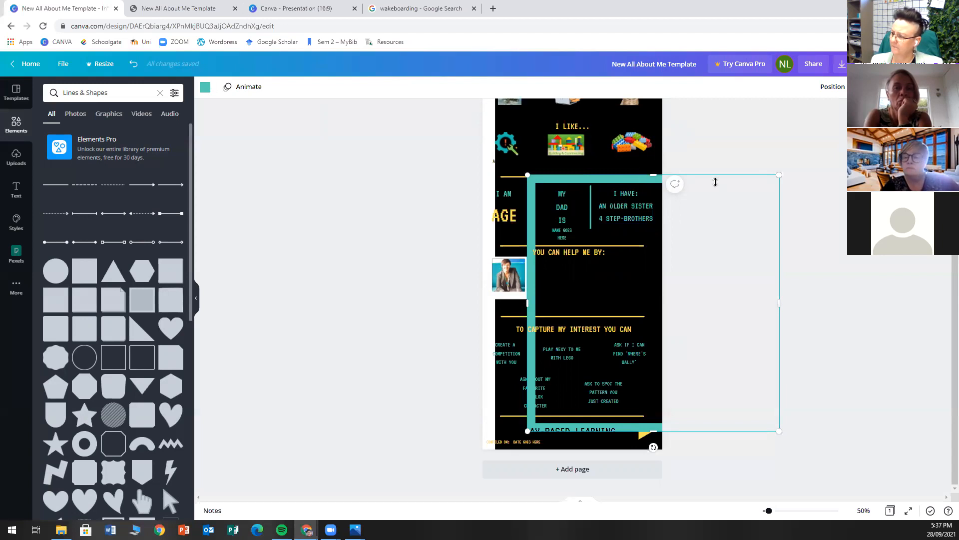
pyautogui.moveTo(698, 178); pyautogui.dragTo(681, 152)
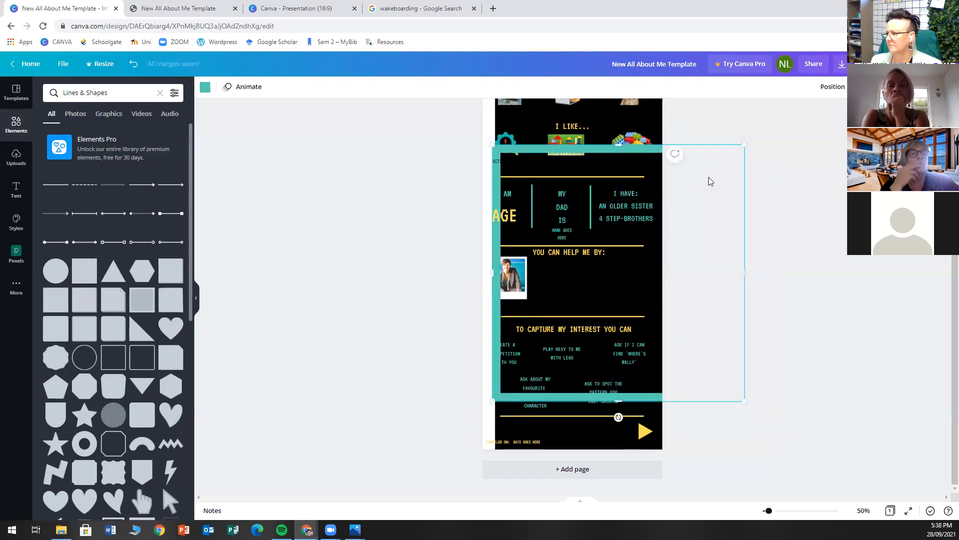
pyautogui.press('Delete')
# Move the white shape back over the infographic so a thin black border shows around the page.
pyautogui.click(489, 242)
pyautogui.moveTo(551, 237); pyautogui.dragTo(653, 241)
pyautogui.scroll(3, 642, 245)
pyautogui.moveTo(634, 184); pyautogui.dragTo(630, 143)
pyautogui.scroll(-3, 630, 148)
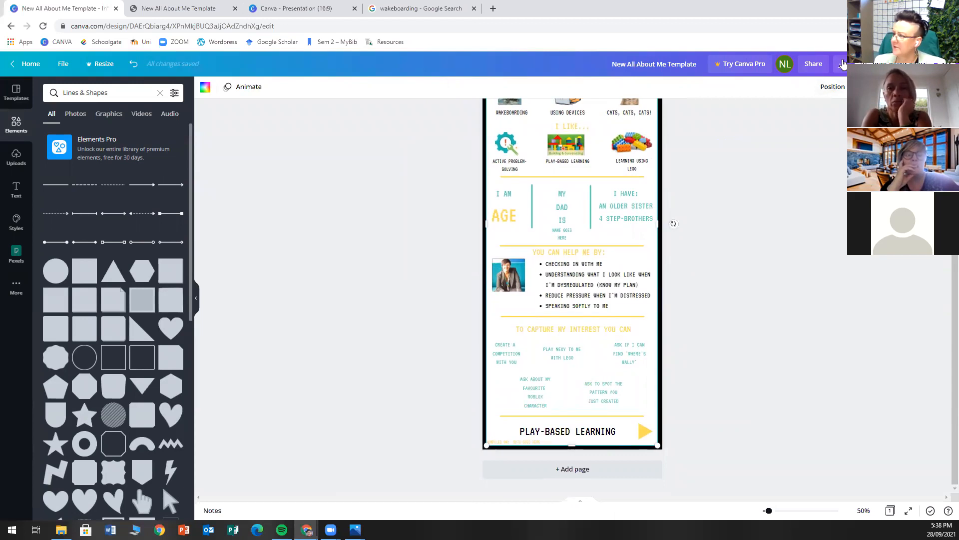
# Download a free watermarked draft of the design as PDF Print, and dismiss the Canva Pro trial offer.
pyautogui.click(843, 64)
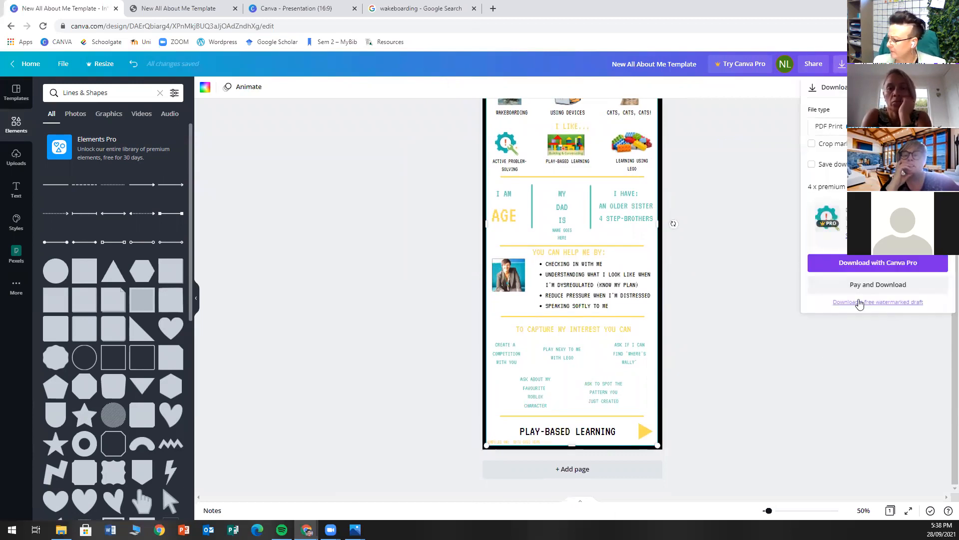
pyautogui.click(859, 304)
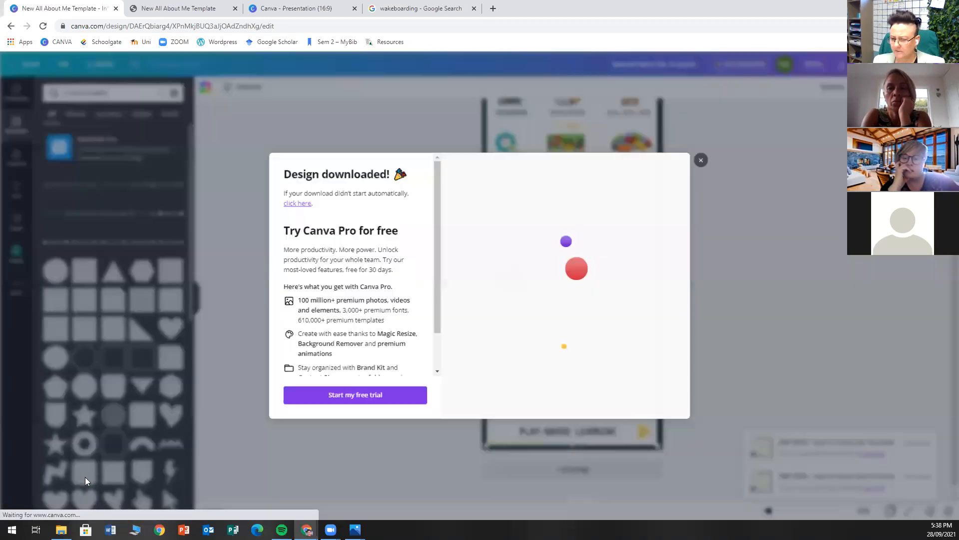
pyautogui.click(697, 160)
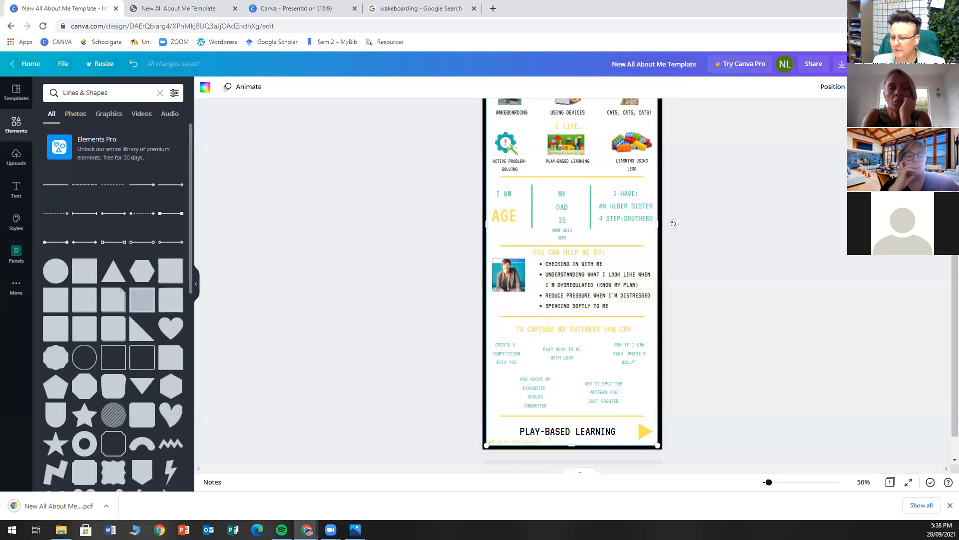
# Open the downloaded PDF and review the full infographic page with its white background.
pyautogui.click(48, 506)
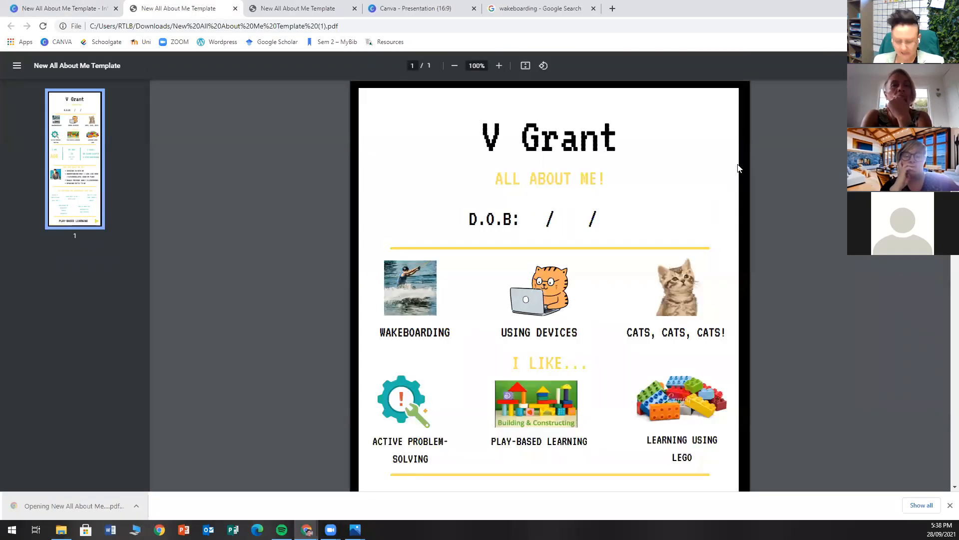
pyautogui.keyDown('ctrl'); pyautogui.scroll(-5, 701, 150); pyautogui.keyUp('ctrl')
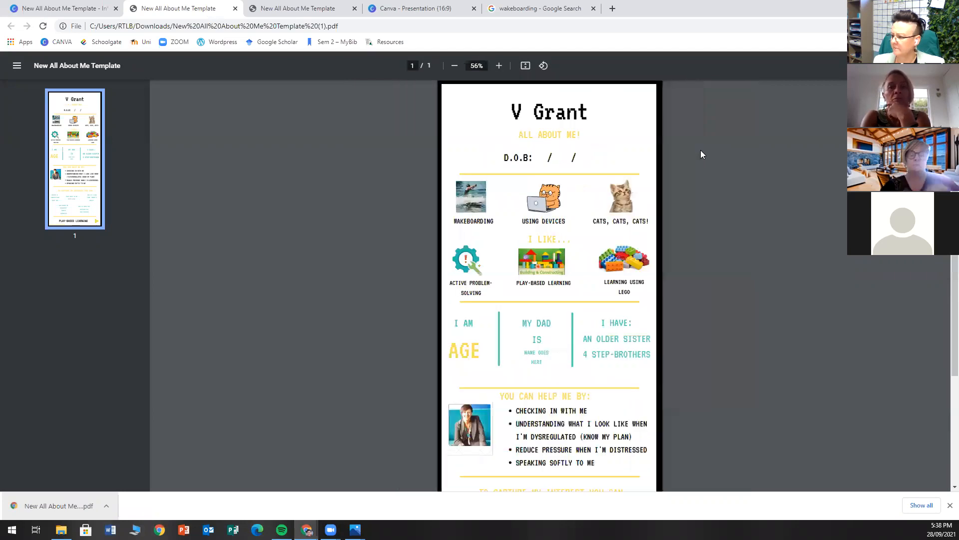
pyautogui.keyDown('ctrl'); pyautogui.scroll(-2, 701, 149); pyautogui.keyUp('ctrl')
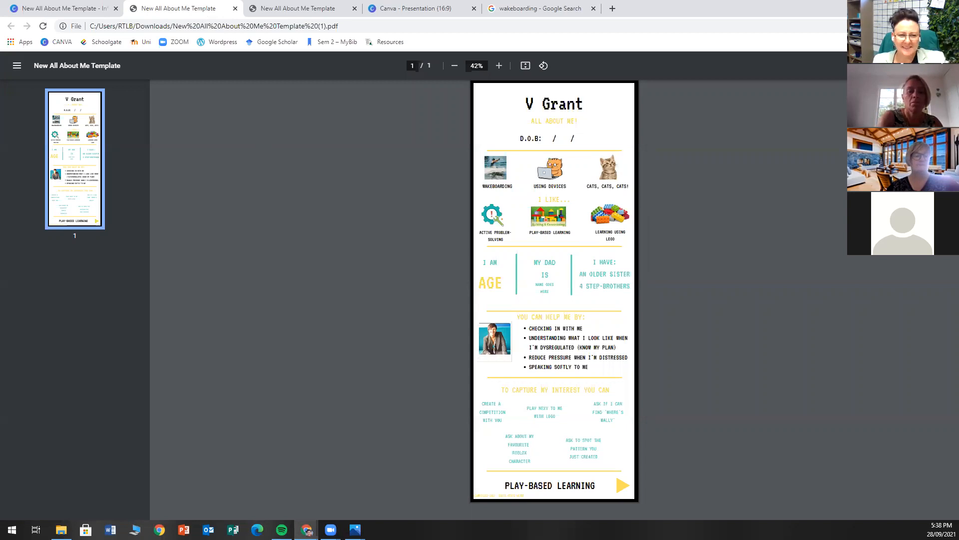
# Switch back to the Canva design, search the templates for "science" and browse the matching layouts.
pyautogui.click(76, 7)
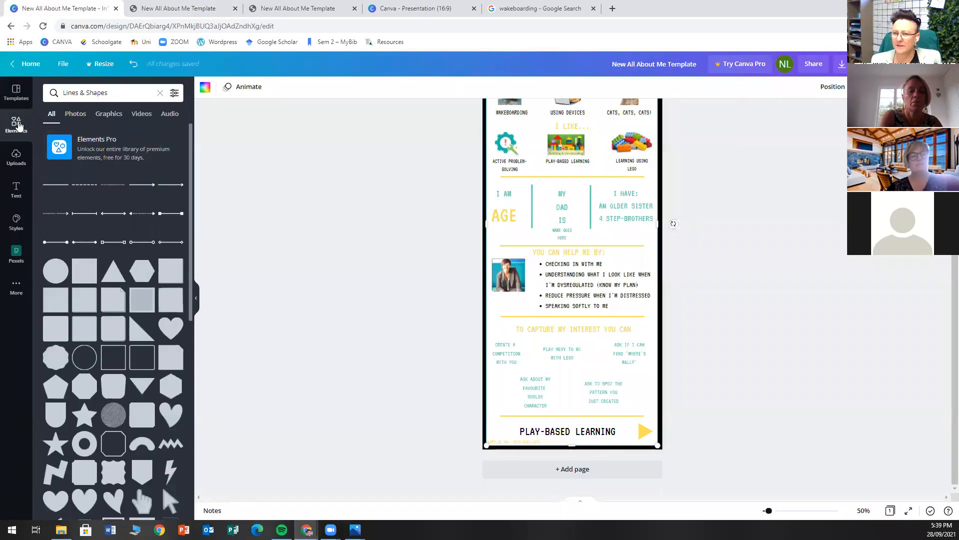
pyautogui.click(16, 92)
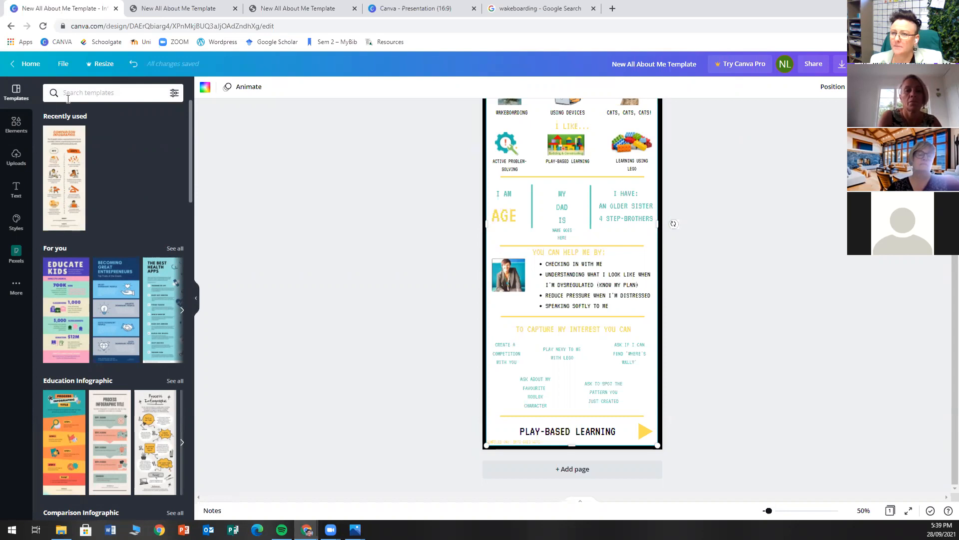
pyautogui.click(84, 91)
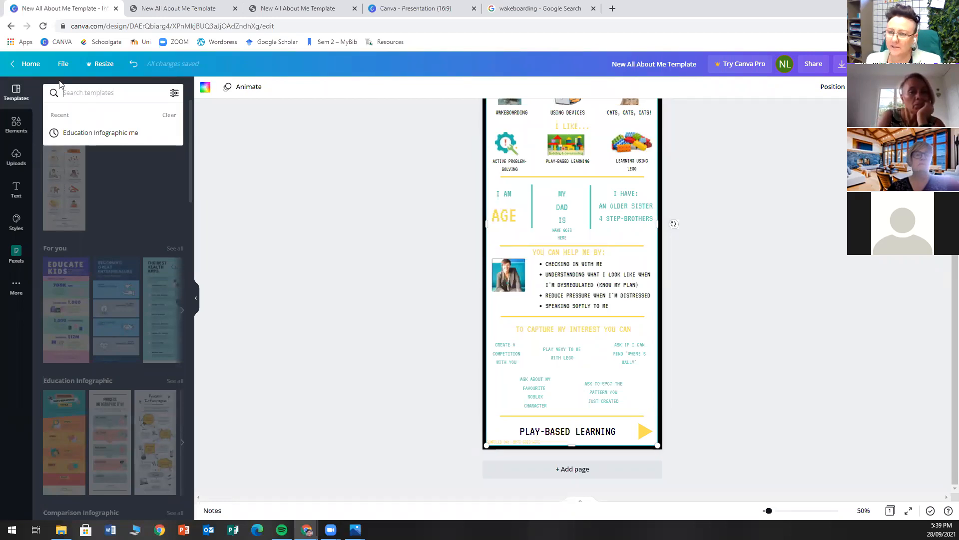
pyautogui.click(95, 95)
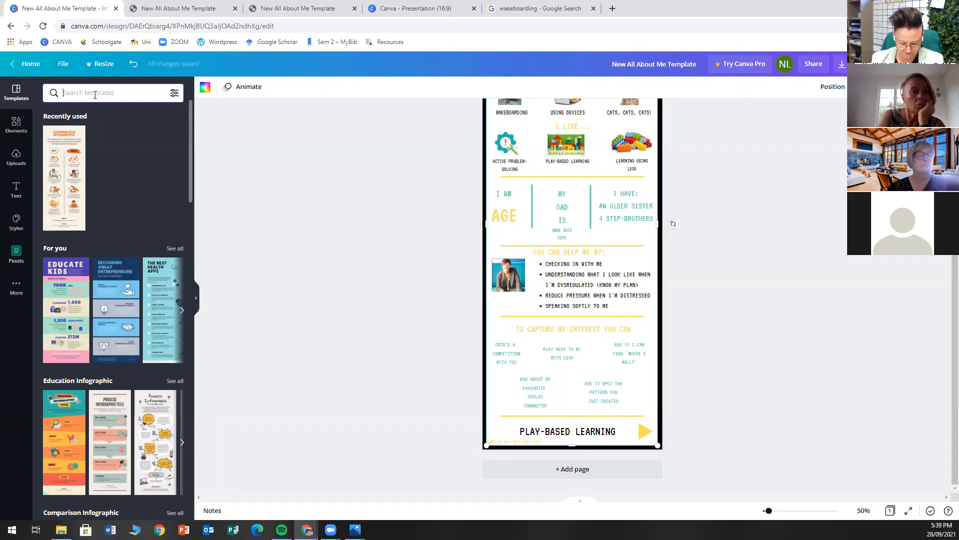
pyautogui.write('science')
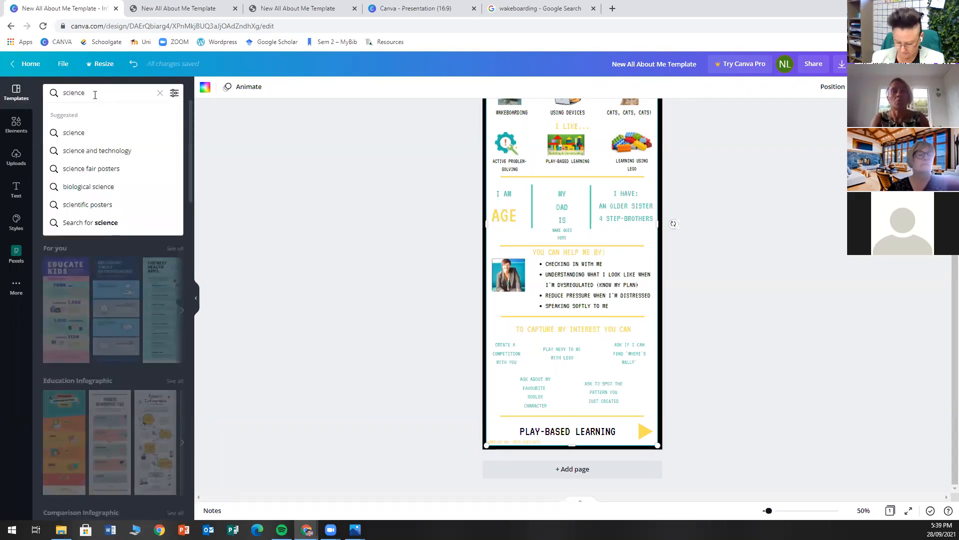
pyautogui.press('Return')
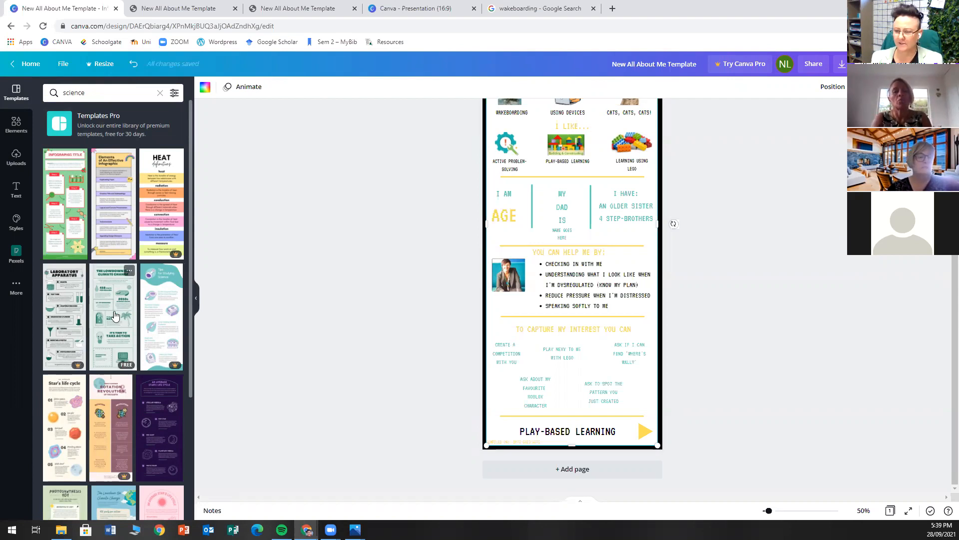
pyautogui.scroll(-5, 67, 291)
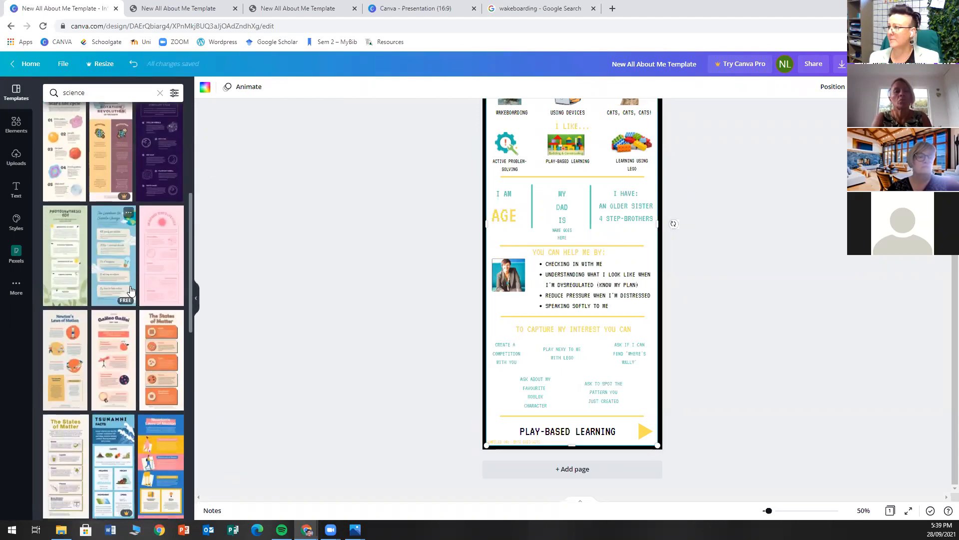
# Add a new blank page after the All About Me infographic.
pyautogui.scroll(3, 699, 260)
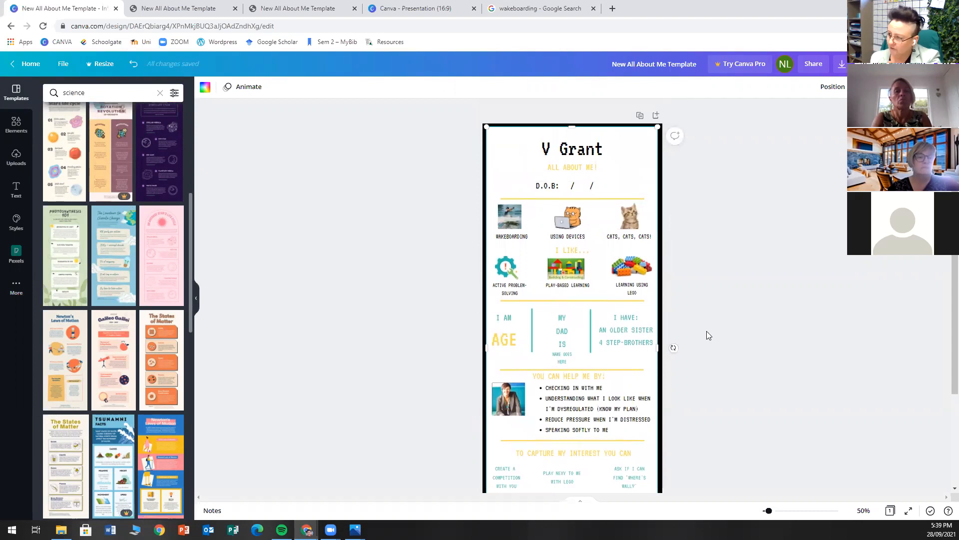
pyautogui.scroll(-1, 529, 305)
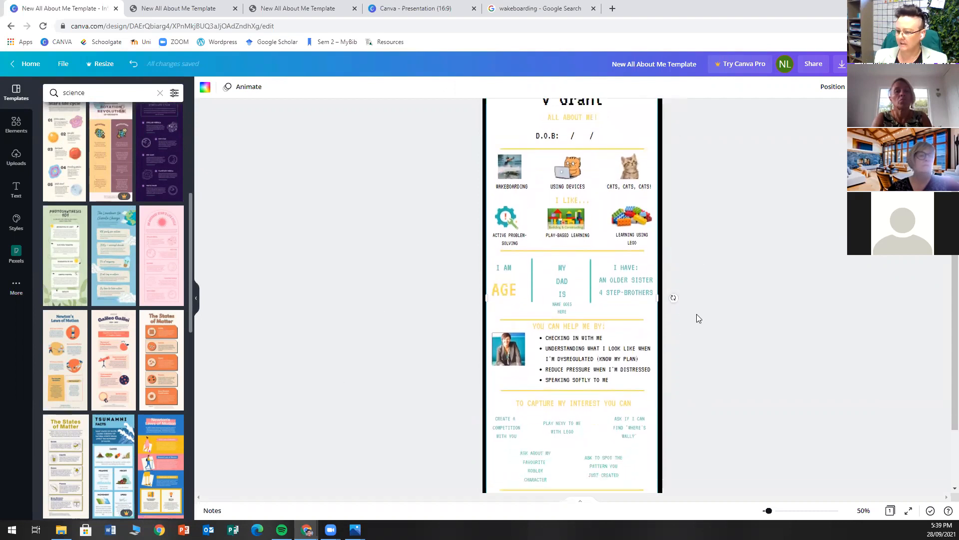
pyautogui.scroll(1, 735, 297)
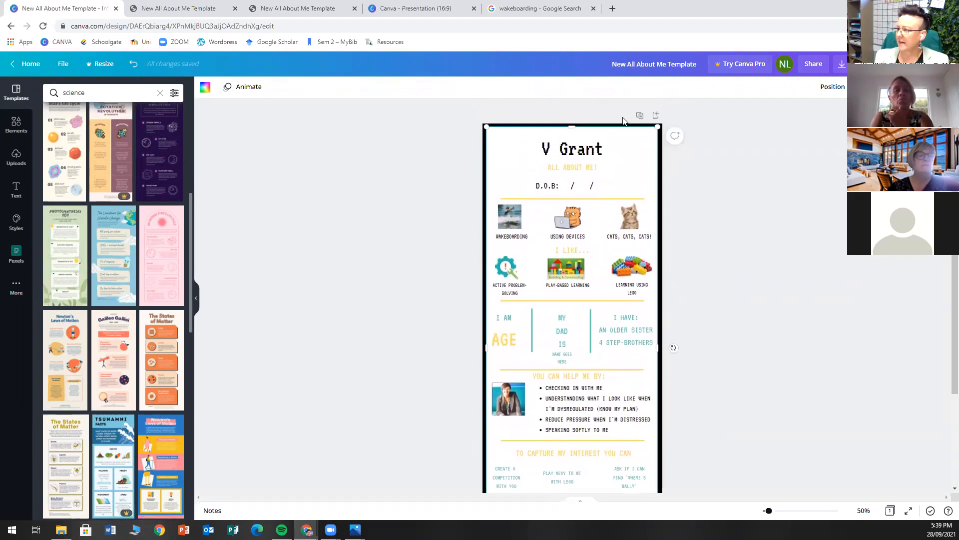
pyautogui.click(657, 117)
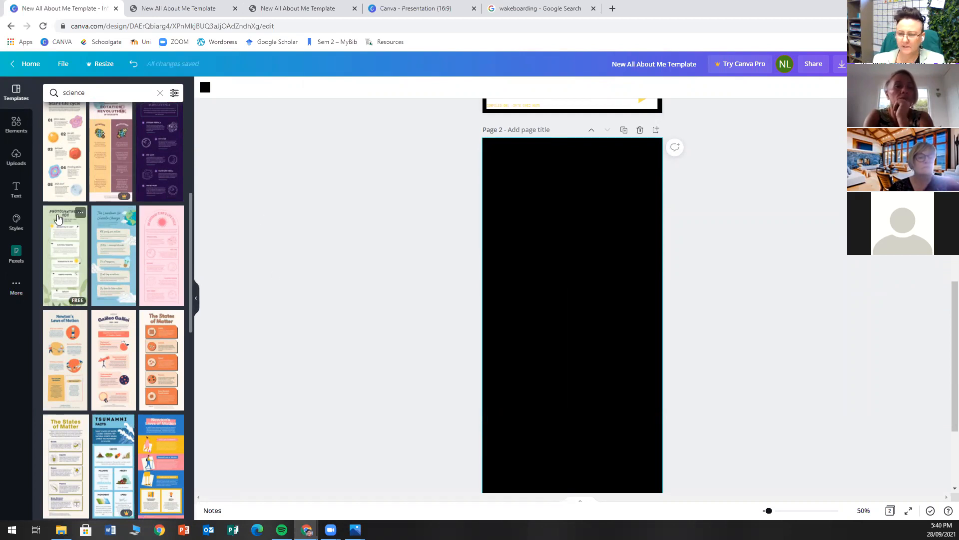
# Try to apply the Moon Phases science template to page 2, and dismiss the Canva Pro trial offer.
pyautogui.scroll(-2, 149, 269)
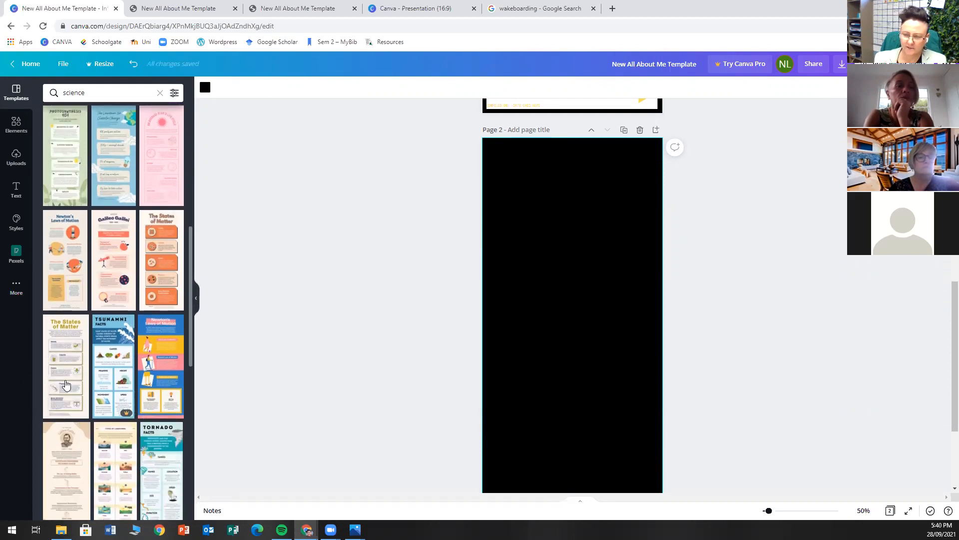
pyautogui.scroll(-4, 69, 270)
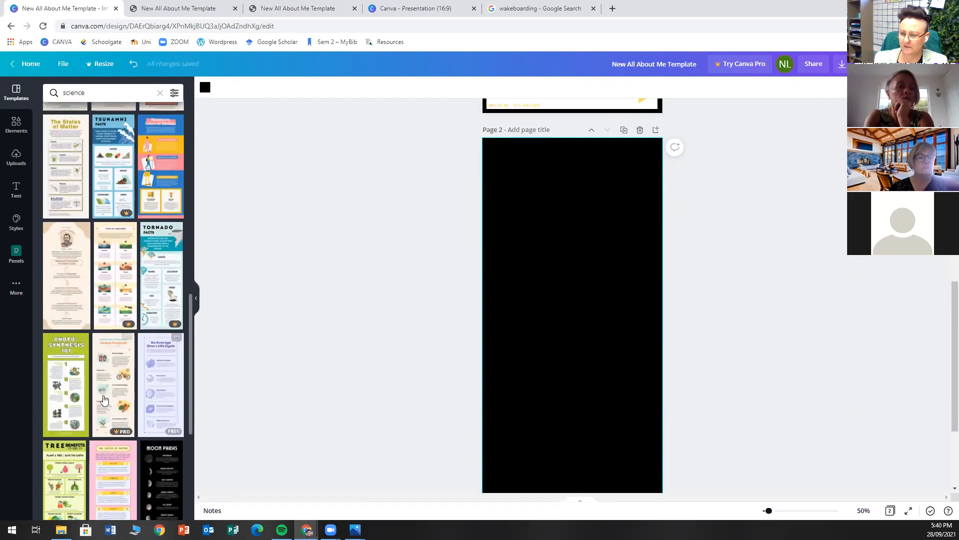
pyautogui.scroll(-3, 75, 263)
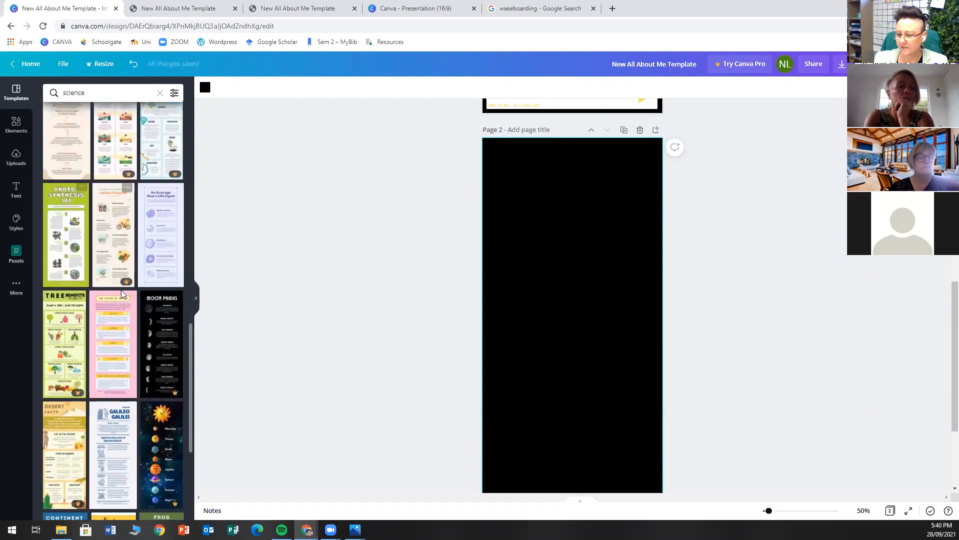
pyautogui.click(160, 342)
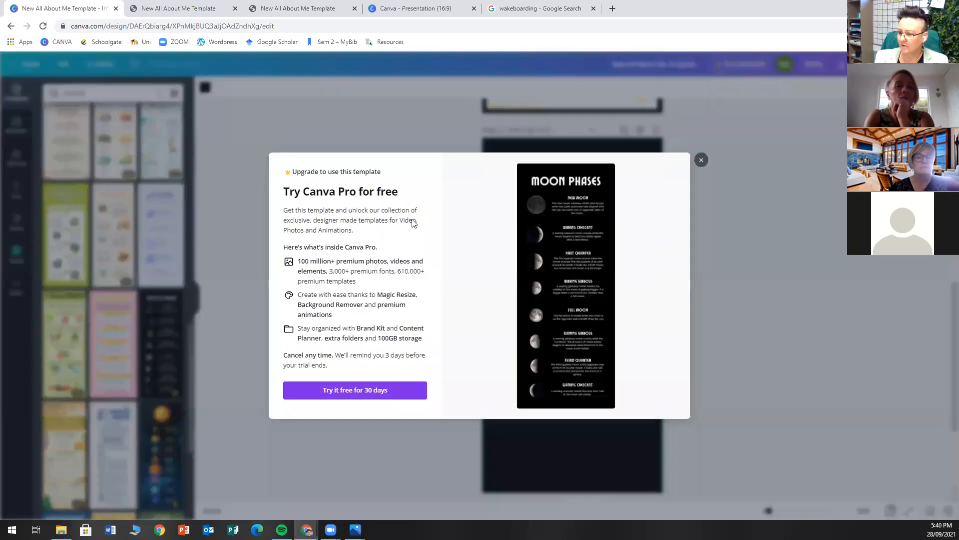
pyautogui.click(701, 160)
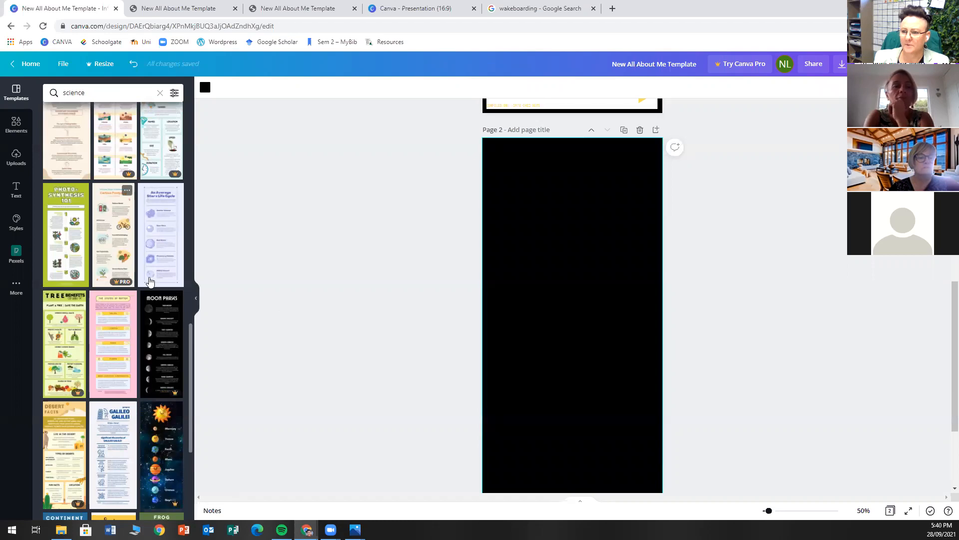
# Apply the free "An Average Star's Life Cycle" template to page 2 and look over the whole infographic.
pyautogui.click(166, 233)
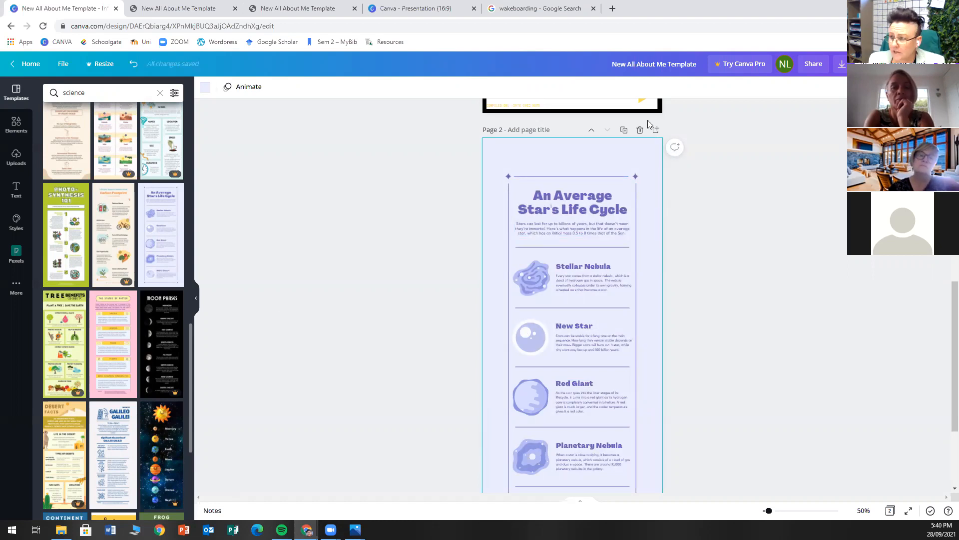
pyautogui.scroll(-3, 555, 250)
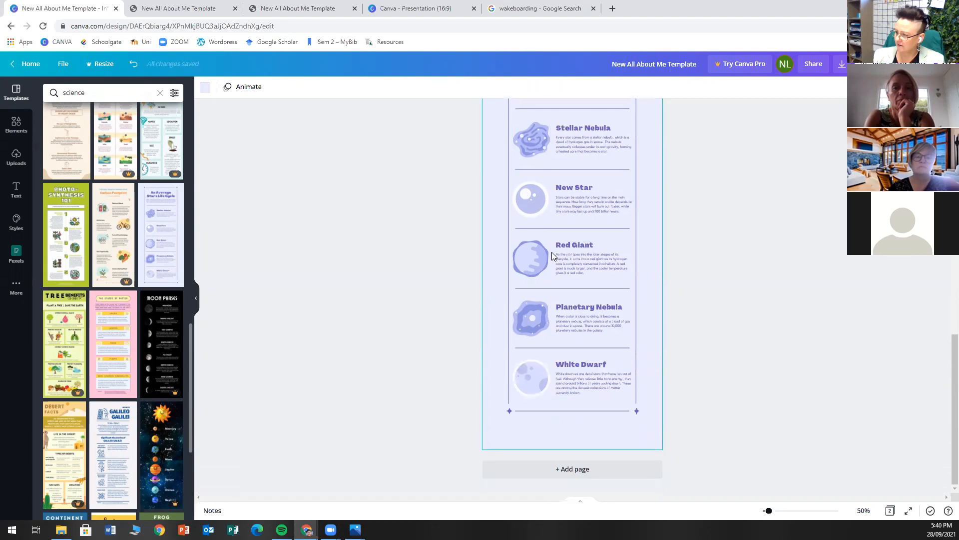
pyautogui.scroll(2, 578, 300)
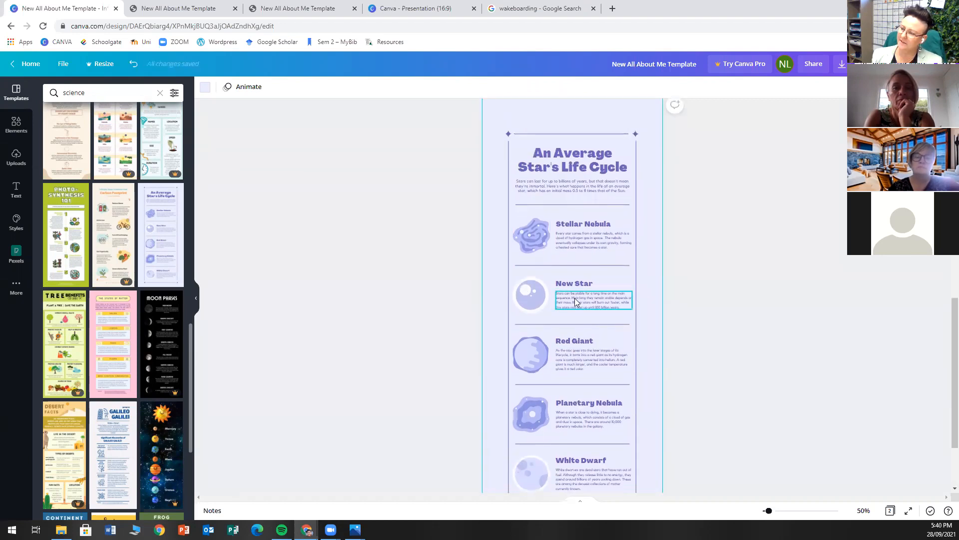
pyautogui.scroll(-1, 574, 298)
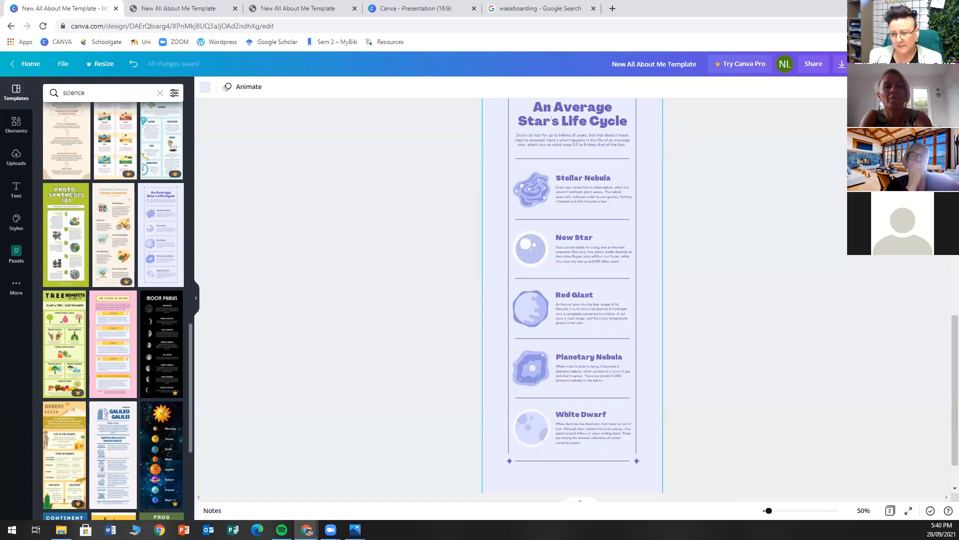
# Browse further science templates, including the planet fast facts, Five Senses and Frog Life Cycle layouts.
pyautogui.scroll(-10, 96, 310)
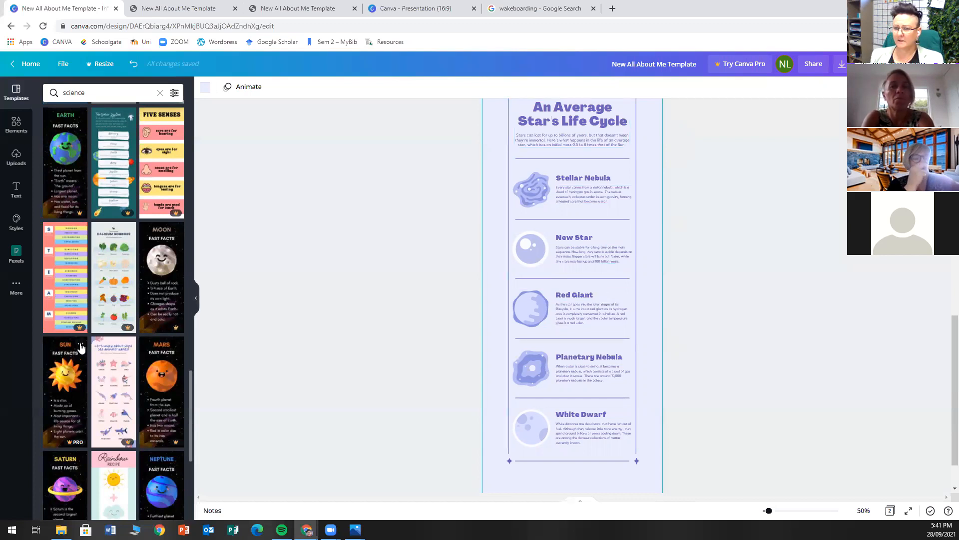
pyautogui.scroll(2, 142, 280)
pyautogui.scroll(2, 142, 281)
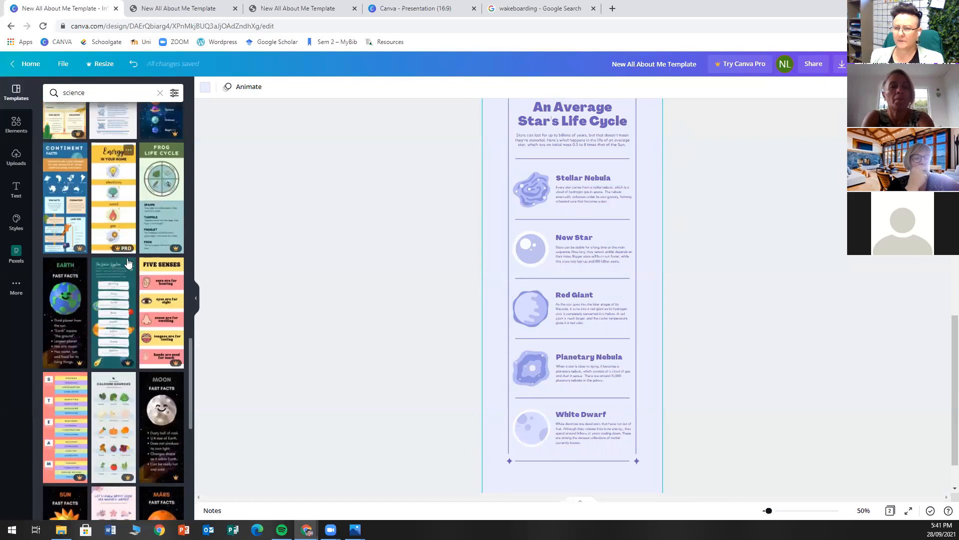
# Examine the preset styles that combine fonts and colours, and the list of named colour palettes.
pyautogui.click(16, 225)
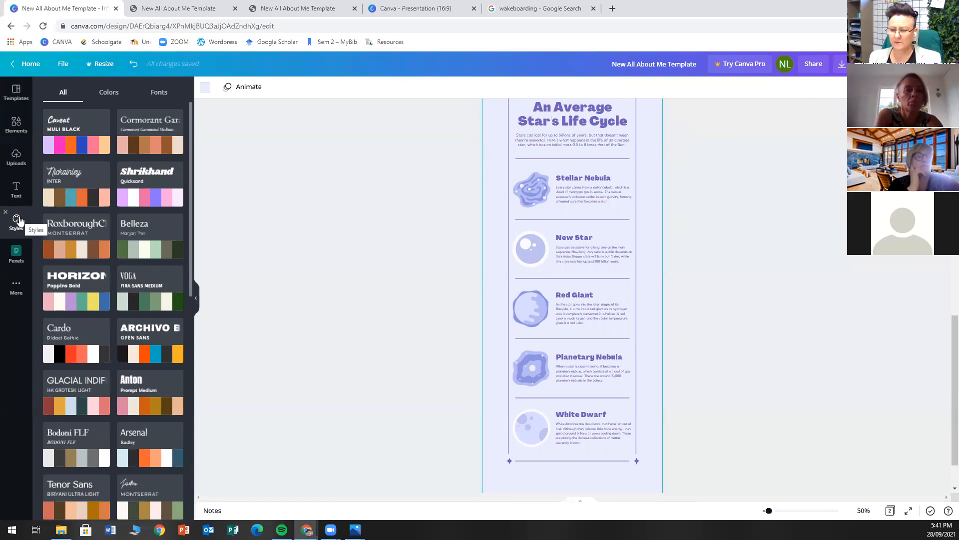
pyautogui.scroll(-10, 119, 260)
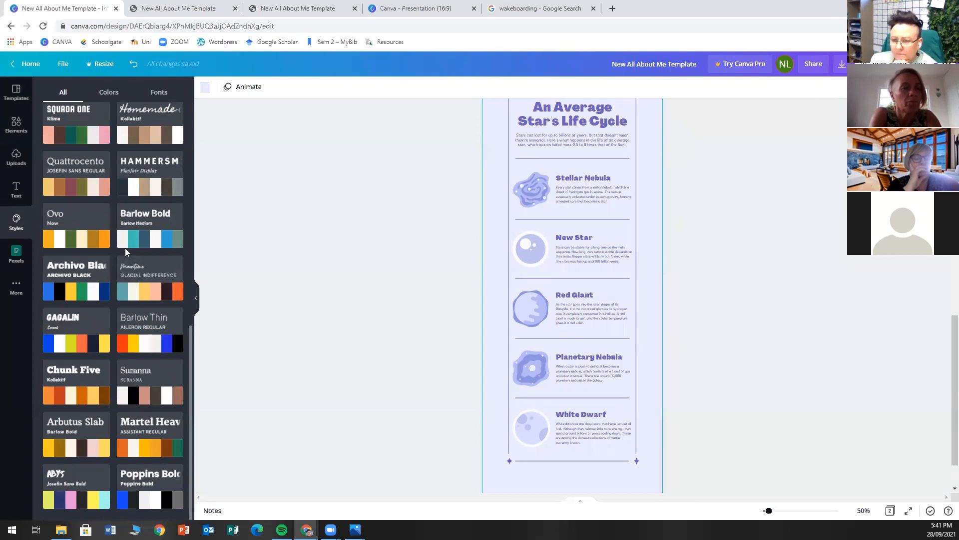
pyautogui.scroll(10, 125, 248)
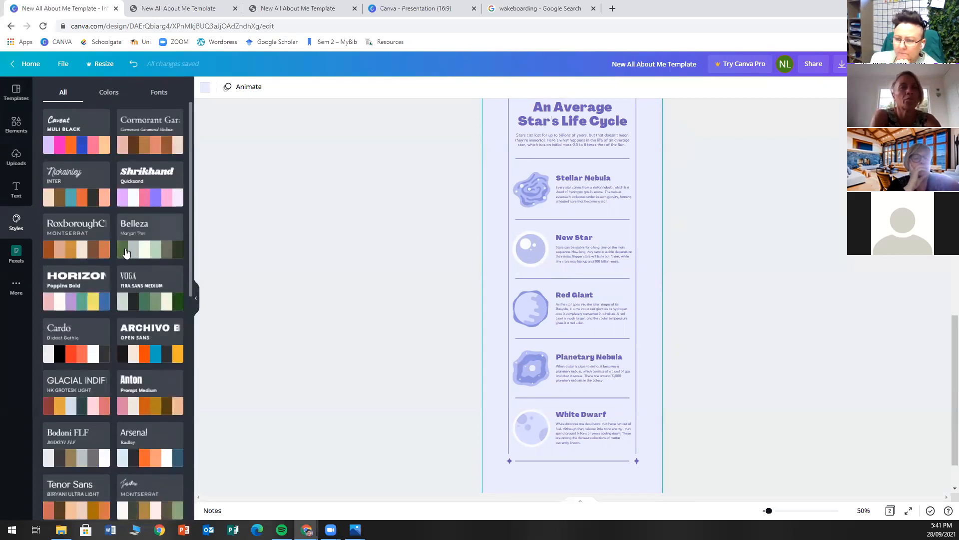
pyautogui.click(107, 94)
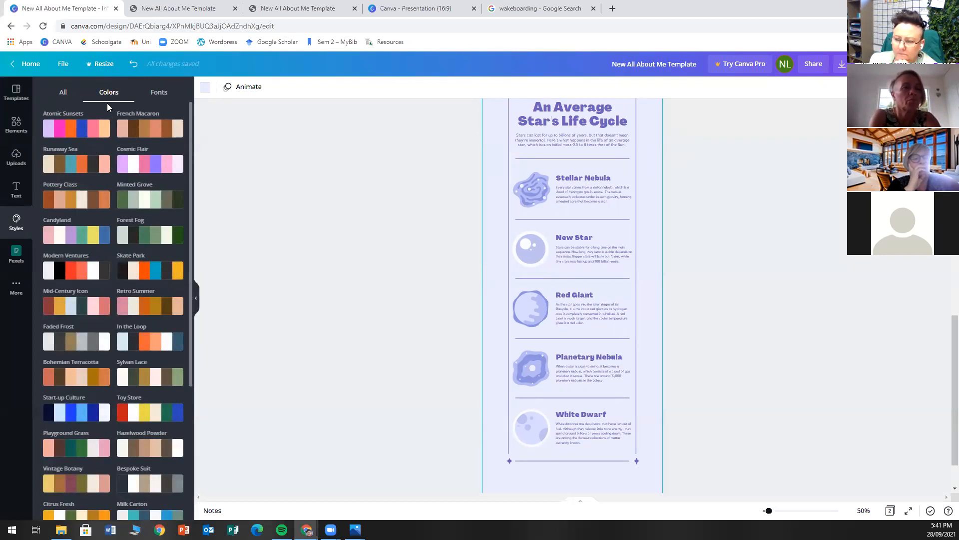
pyautogui.scroll(-4, 110, 144)
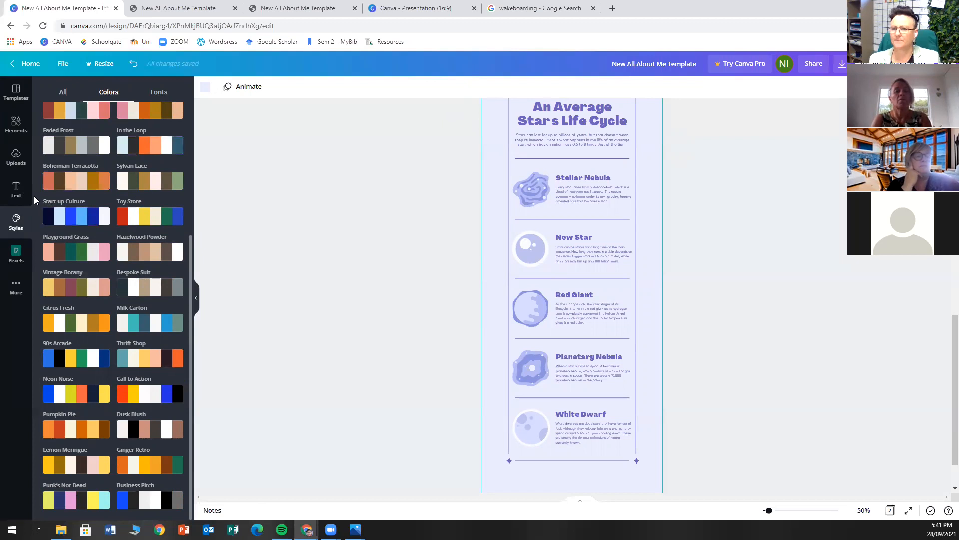
# Return to the science templates, browse the remaining layouts to the end of the list, and go back to its beginning.
pyautogui.click(9, 91)
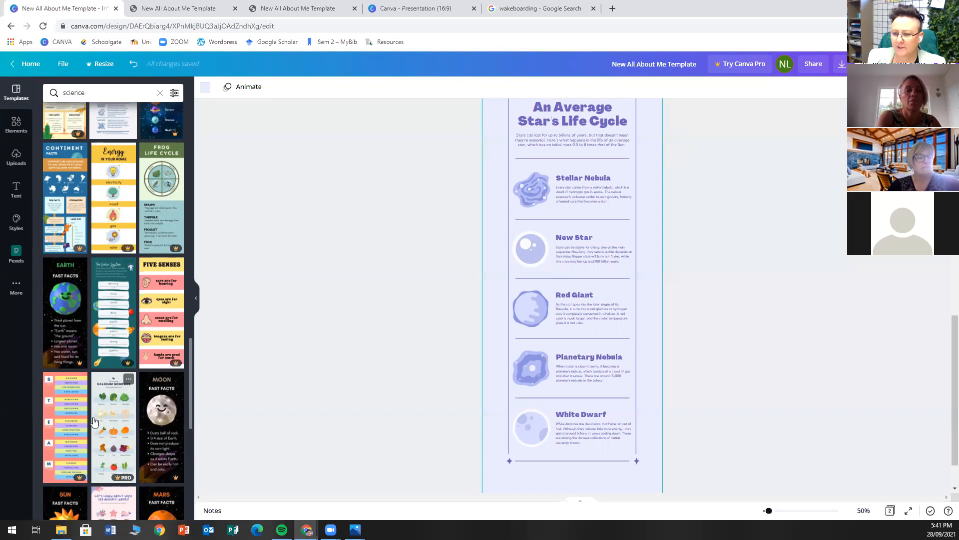
pyautogui.scroll(-5, 98, 420)
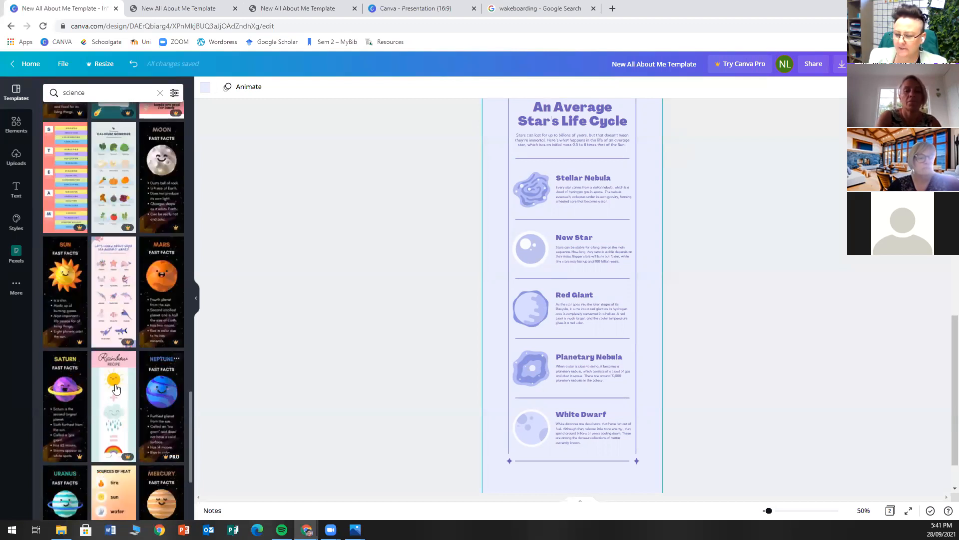
pyautogui.scroll(-3, 115, 379)
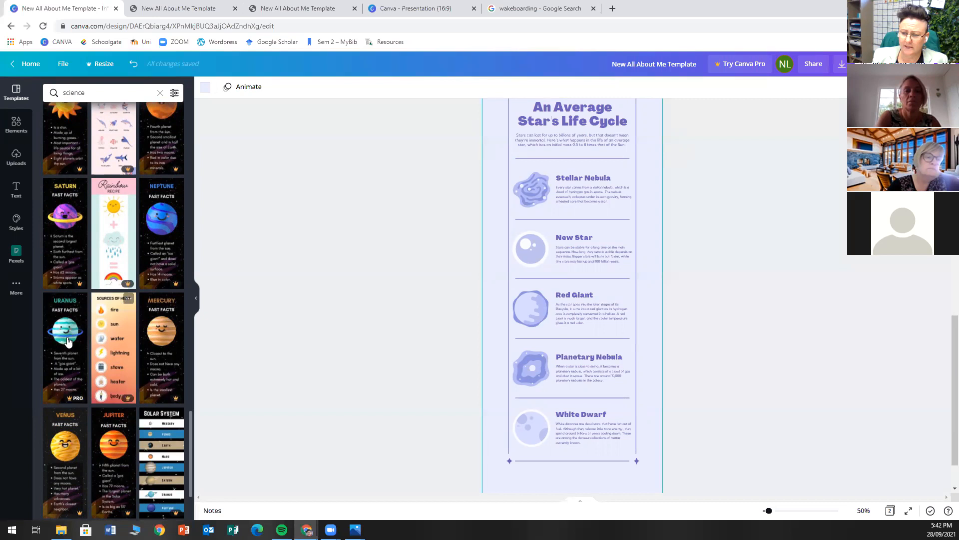
pyautogui.scroll(-4, 102, 367)
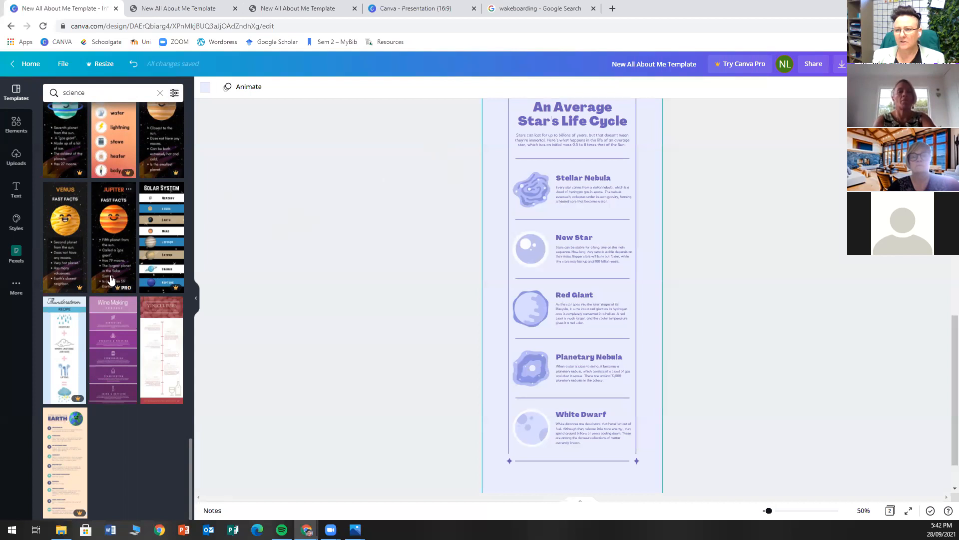
pyautogui.scroll(-5, 107, 279)
pyautogui.scroll(8, 113, 270)
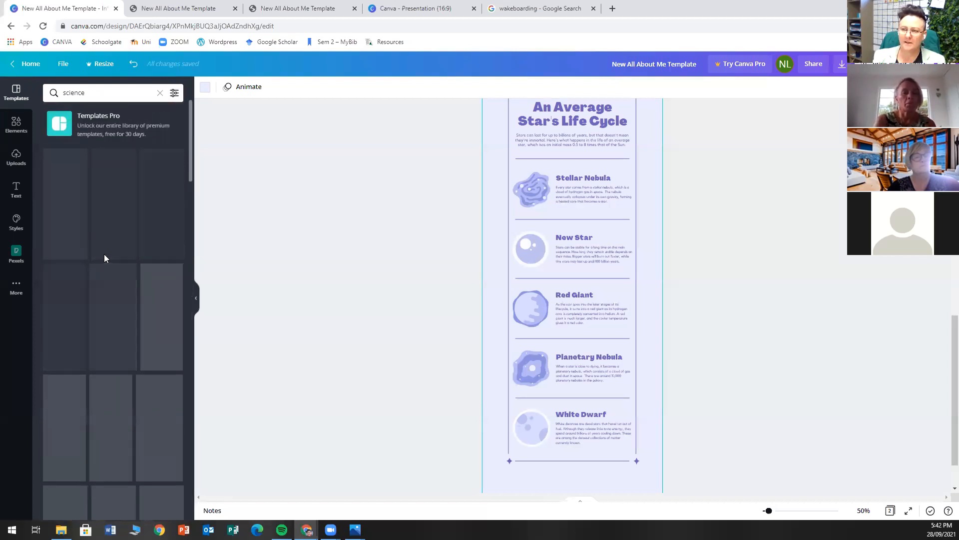